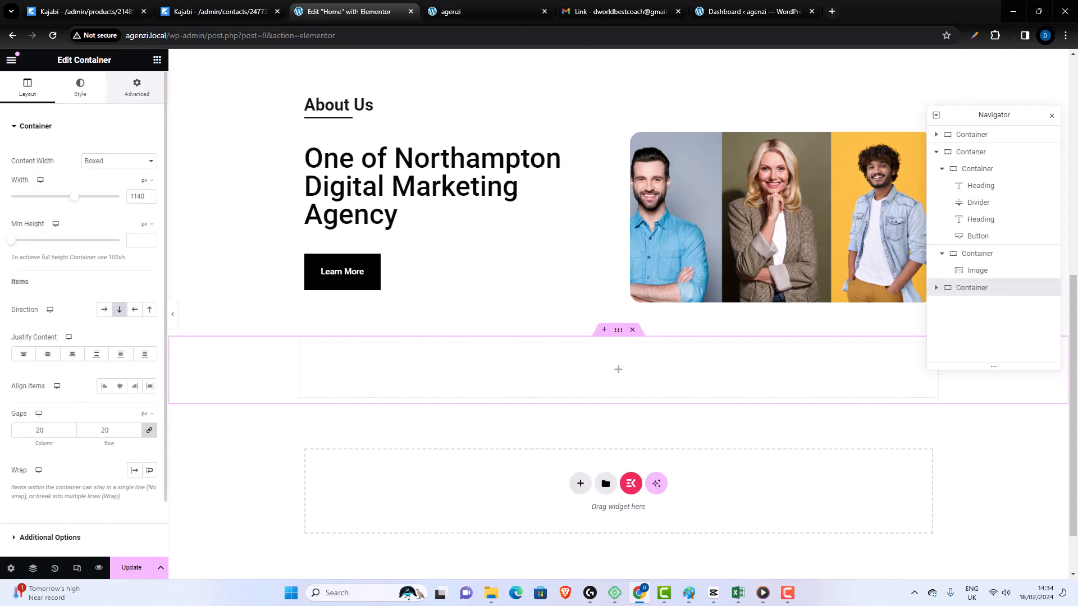
- Set the new bottom container's padding to 50 px top, 30 px bottom and 0 on the other two sides
{"action": "left_click", "coordinate": [137, 88]}
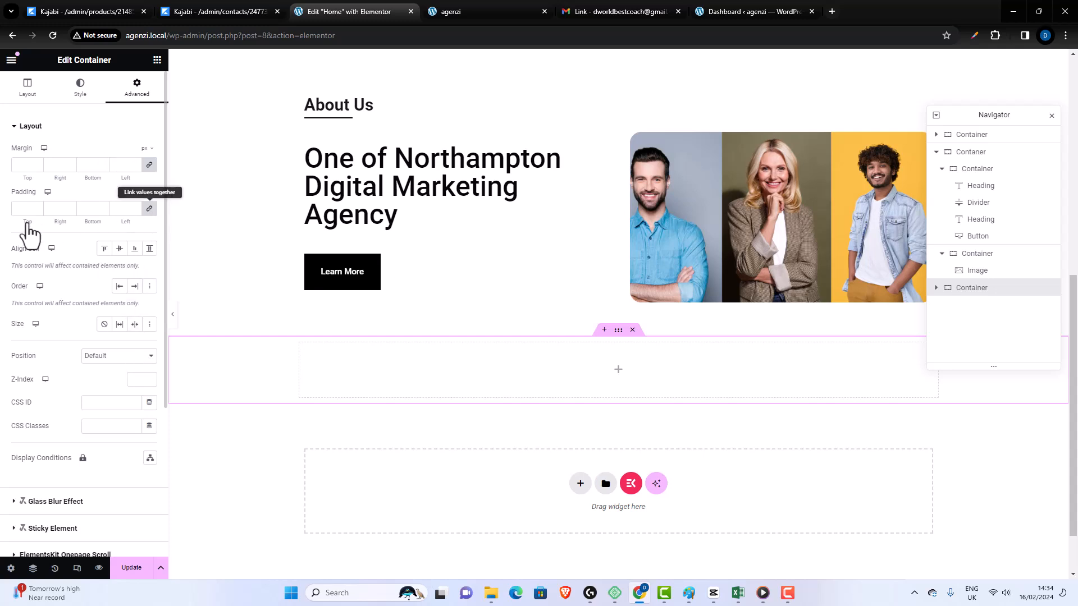
{"action": "left_click", "coordinate": [24, 209]}
{"action": "type", "text": "0"}
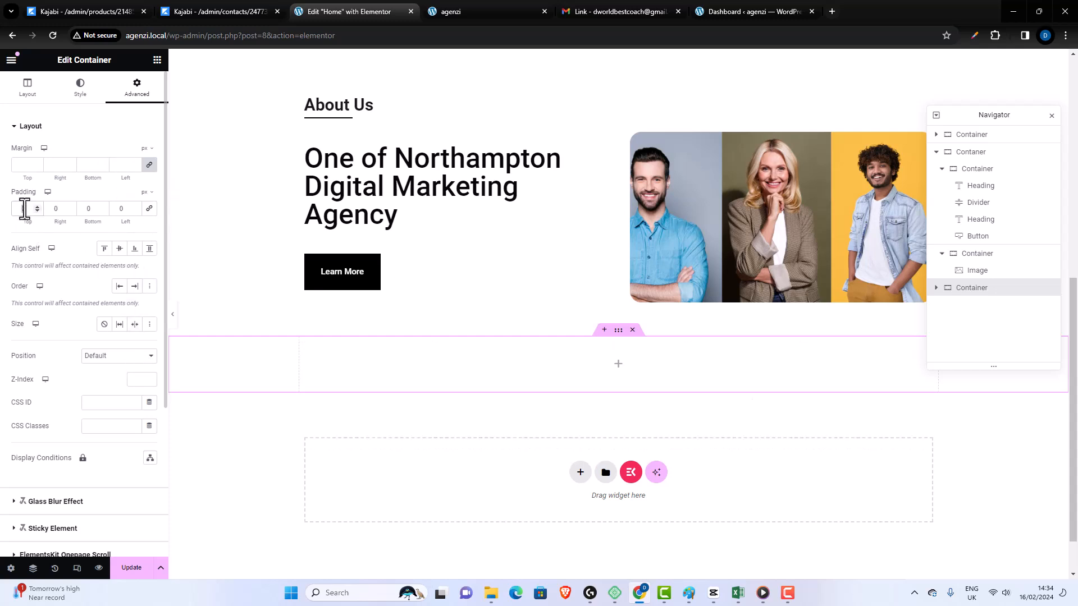
{"action": "type", "text": "50"}
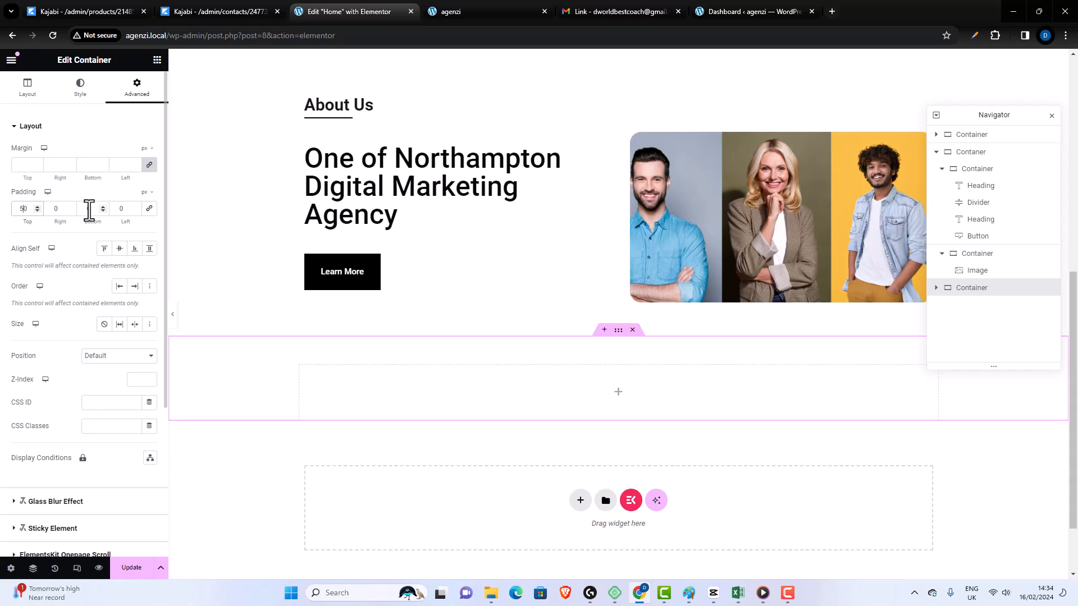
{"action": "left_click", "coordinate": [88, 209]}
{"action": "type", "text": "30"}
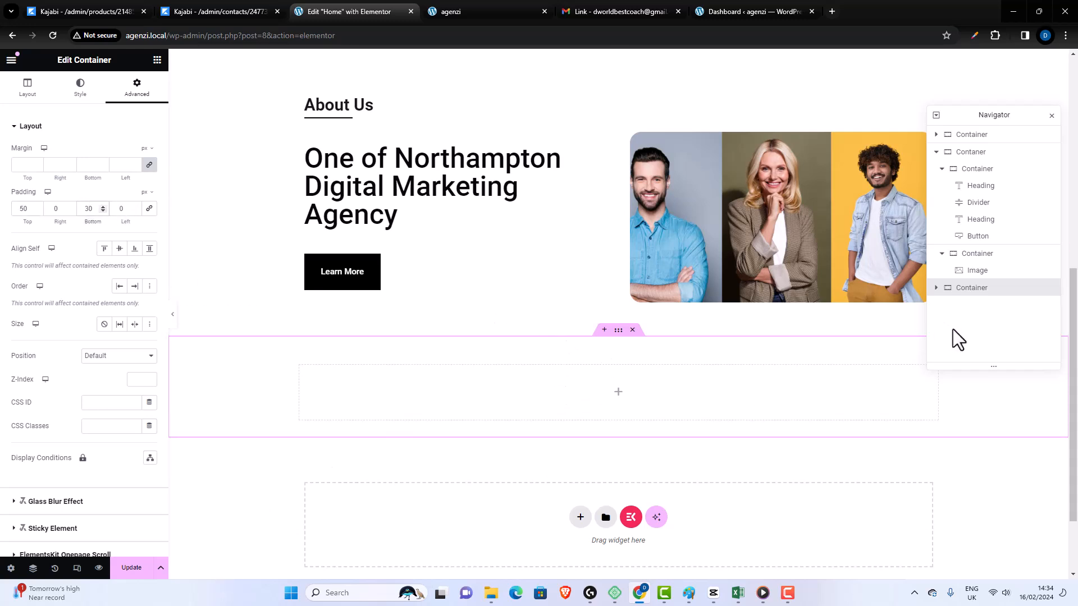
- Rename the new bottom container as MainServiceCont in the page structure
{"action": "double_click", "coordinate": [977, 289]}
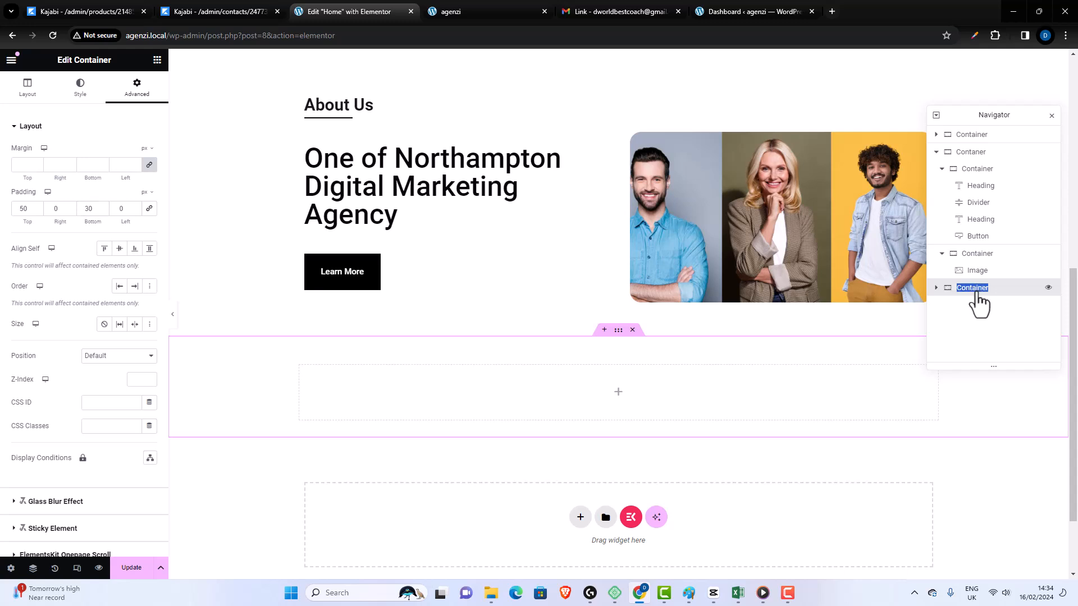
{"action": "type", "text": "MainServiceCont"}
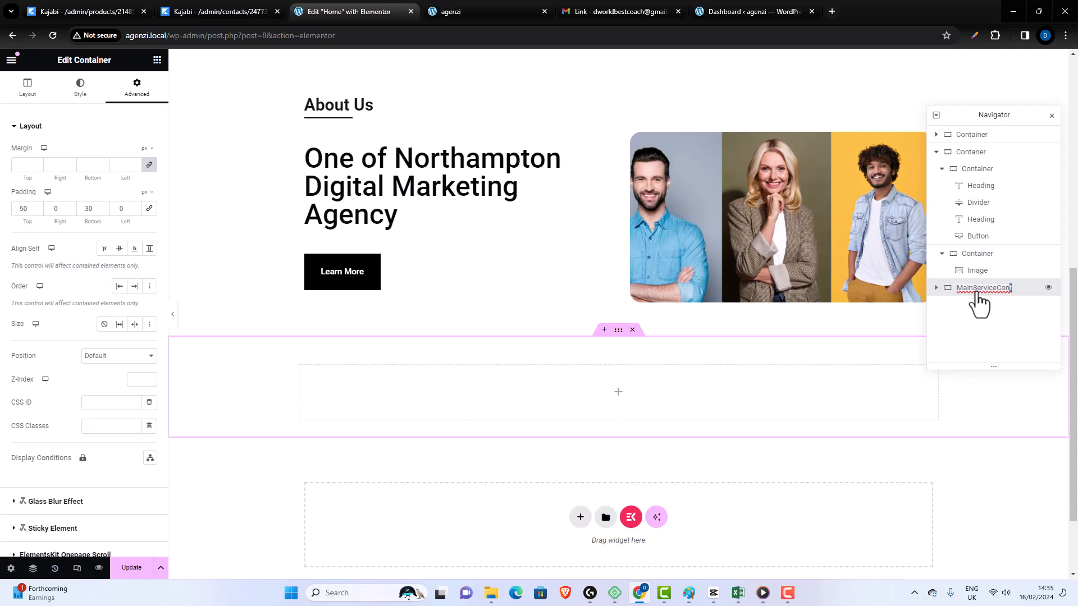
{"action": "key", "text": "shift+Left"}
{"action": "key", "text": "shift+Left"}
{"action": "key", "text": "shift+Left"}
{"action": "key", "text": "shift+Left"}
{"action": "key", "text": "shift+Left"}
{"action": "key", "text": "shift+Left"}
{"action": "key", "text": "shift+Left"}
{"action": "key", "text": "shift+Left"}
{"action": "key", "text": "shift+Left"}
{"action": "key", "text": "shift+Left"}
{"action": "key", "text": "shift+Left"}
{"action": "key", "text": "shift+Left"}
{"action": "key", "text": "shift+Left"}
{"action": "key", "text": "shift+Left"}
{"action": "key", "text": "shift+Left"}
{"action": "left_click", "coordinate": [975, 308]}
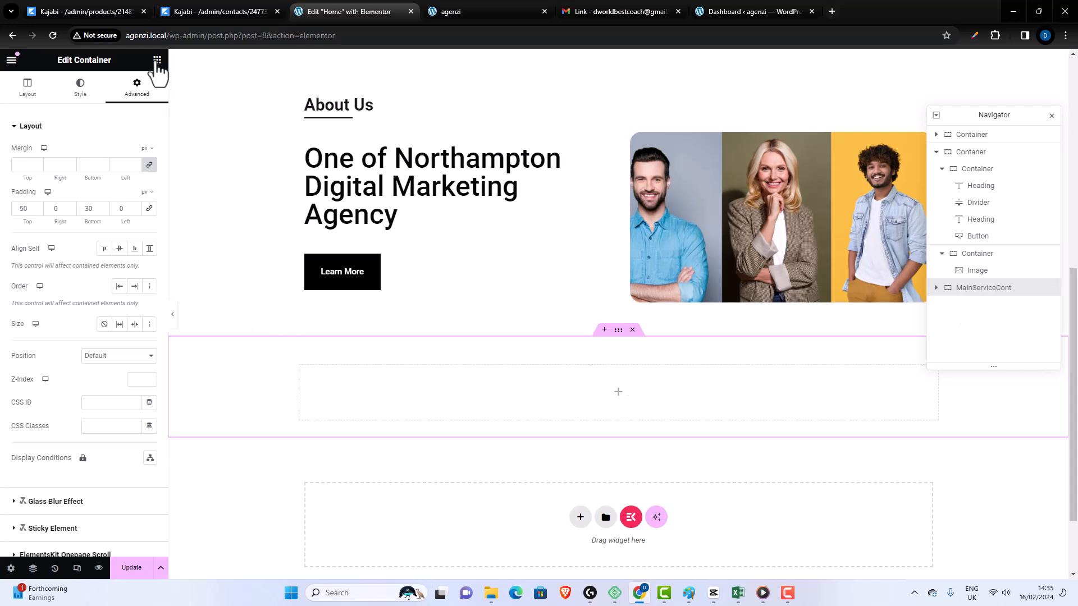
- Add a nested container inside MainServiceCont and rename it as SeviceCont
{"action": "left_click_drag", "start_coordinate": [45, 236], "coordinate": [621, 409]}
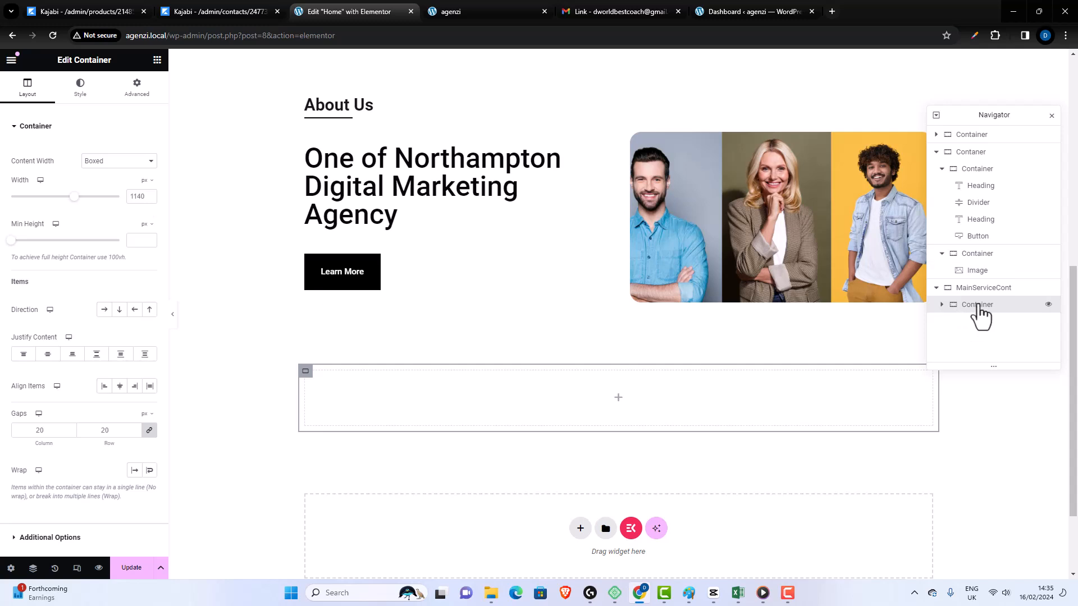
{"action": "double_click", "coordinate": [979, 309]}
{"action": "type", "text": "Sevice"}
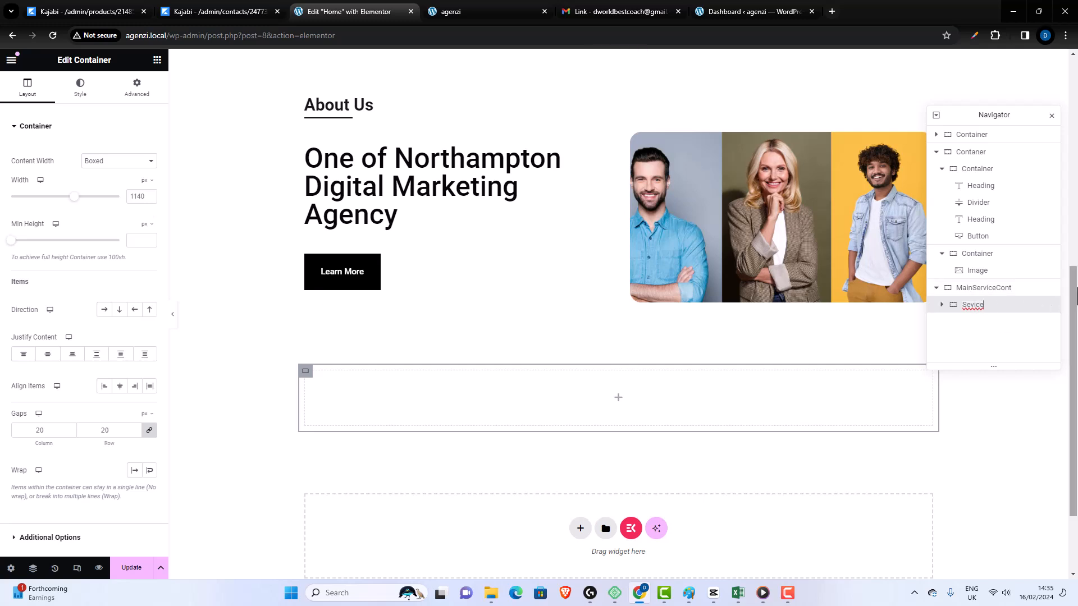
{"action": "key", "text": "BackSpace"}
{"action": "key", "text": "Return"}
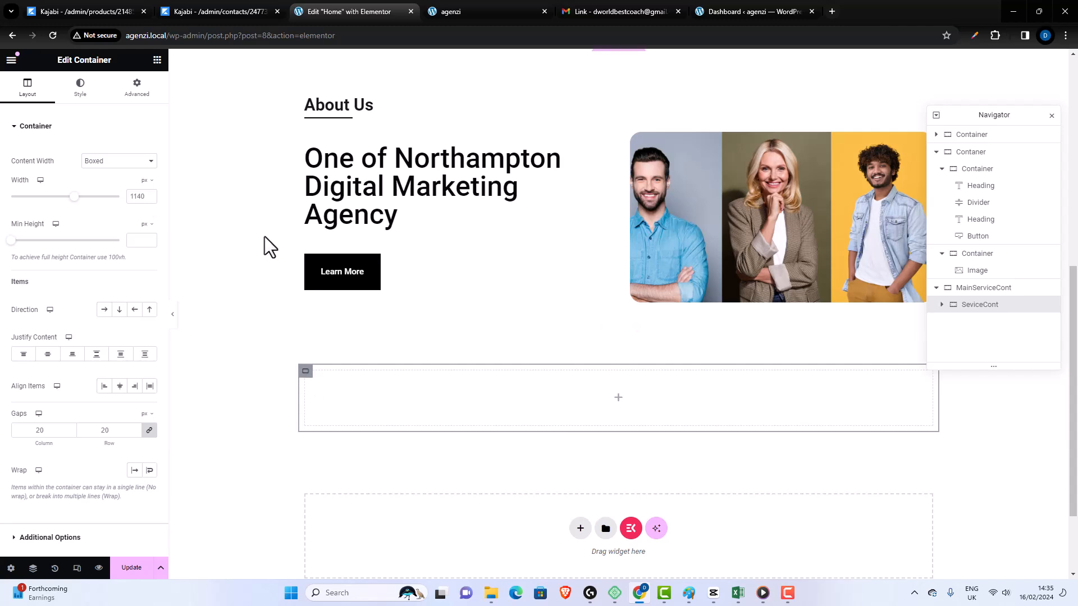
- Add a container inside SeviceCont and duplicate it
{"action": "left_click", "coordinate": [157, 60]}
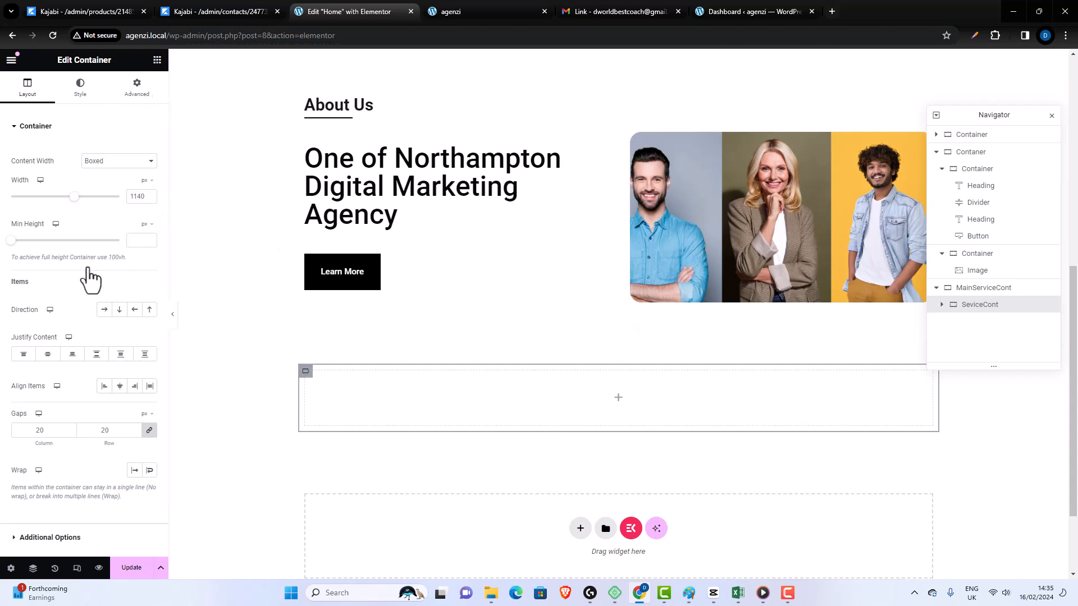
{"action": "left_click_drag", "start_coordinate": [40, 241], "coordinate": [331, 401]}
{"action": "right_click", "coordinate": [312, 377]}
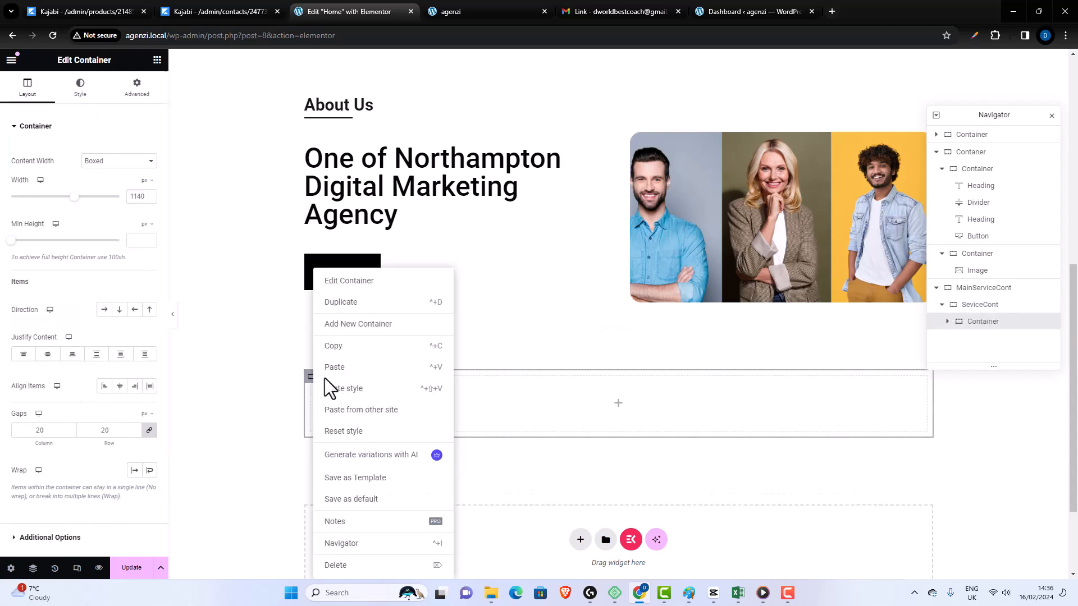
{"action": "left_click", "coordinate": [349, 304]}
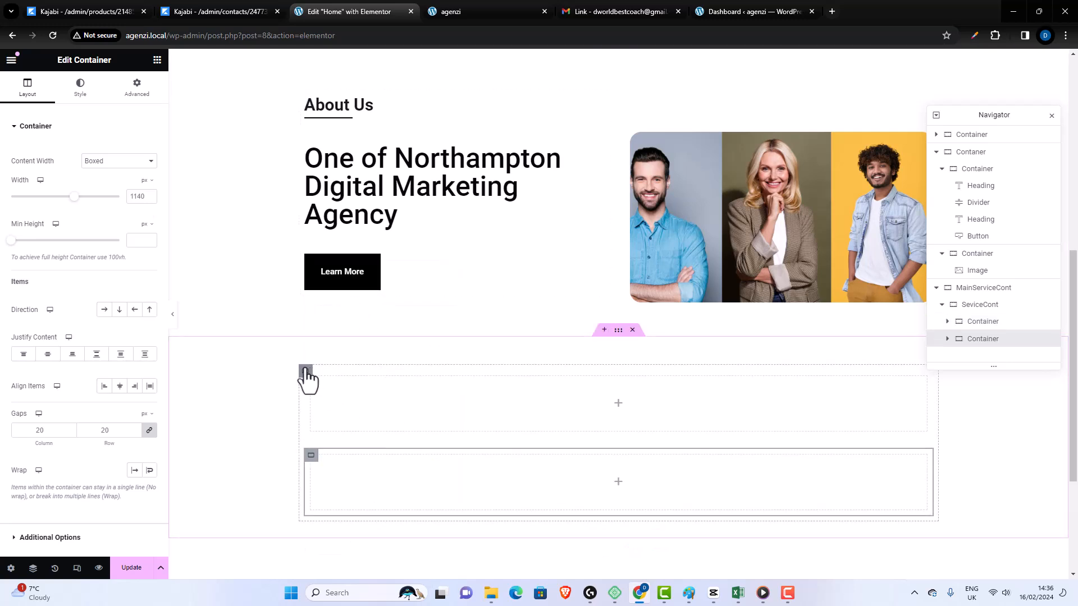
- Arrange SeviceCont's items in a horizontal row, with both justify content and align items set to center
{"action": "left_click", "coordinate": [306, 373]}
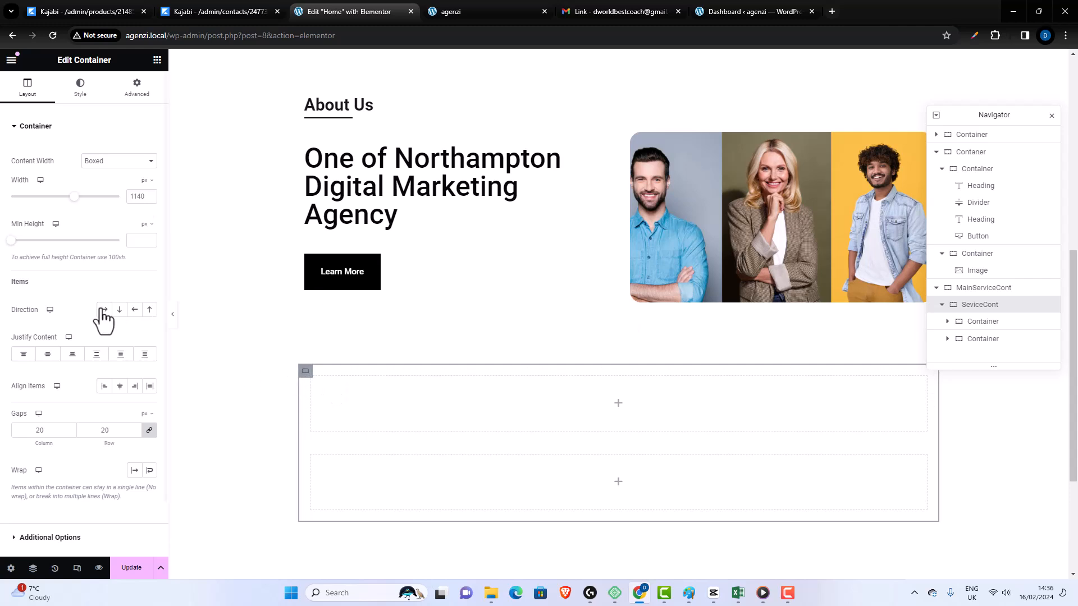
{"action": "scroll", "coordinate": [98, 277], "scroll_direction": "down", "scroll_amount": 1}
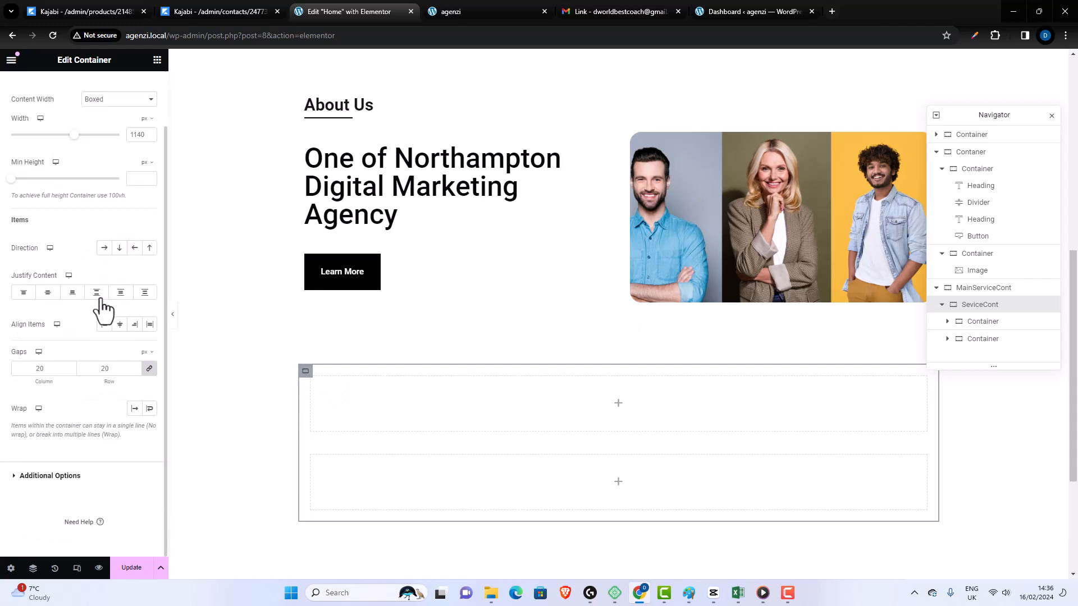
{"action": "left_click", "coordinate": [104, 249]}
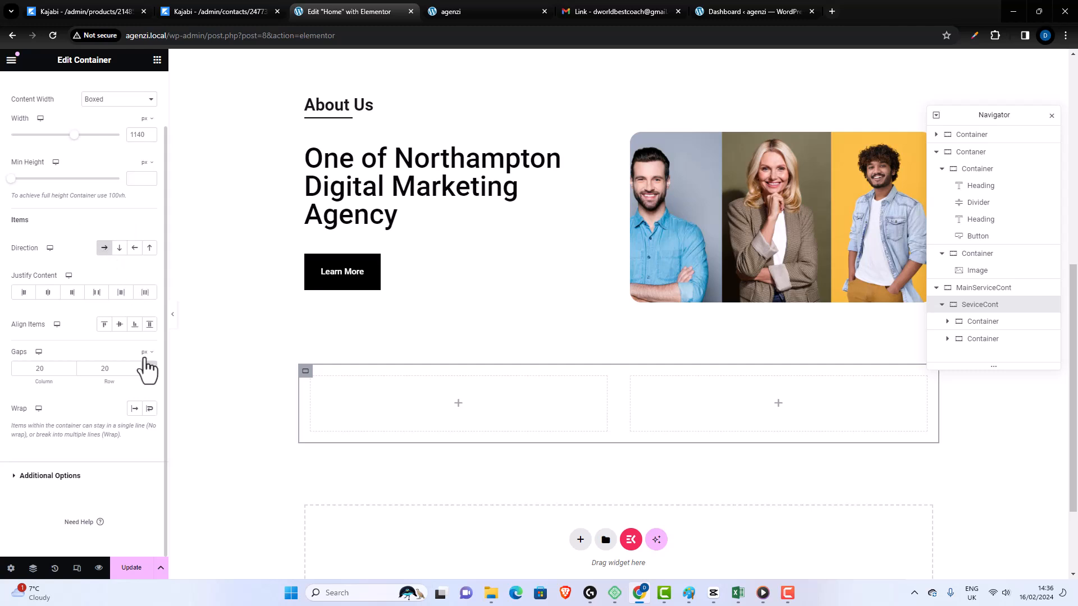
{"action": "left_click", "coordinate": [48, 293]}
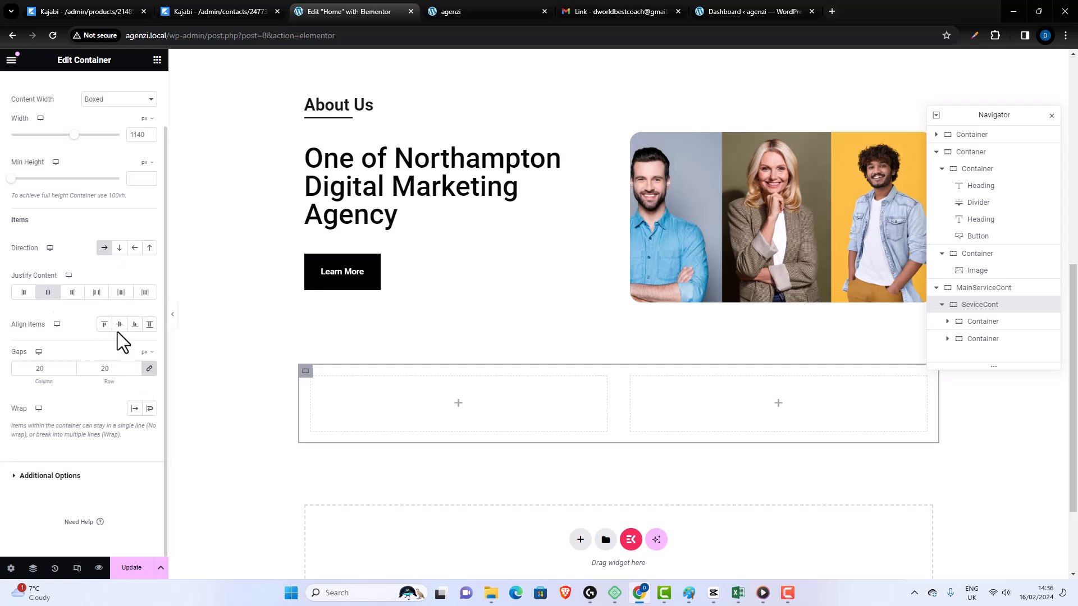
{"action": "left_click", "coordinate": [118, 325]}
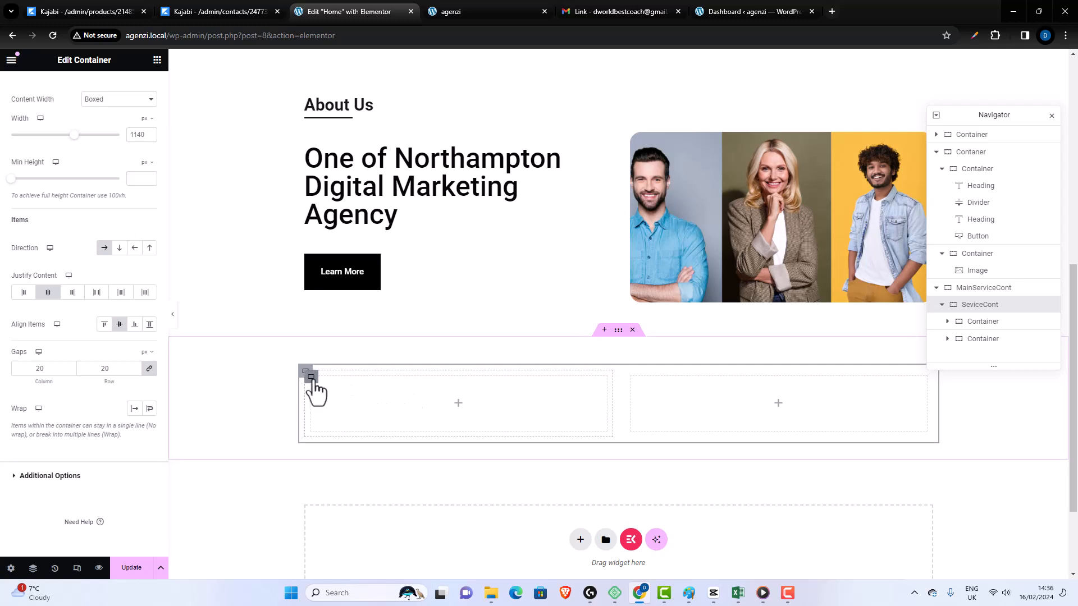
- Rename the first container inside SeviceCont as ServiceWriteUp
{"action": "left_click", "coordinate": [313, 379]}
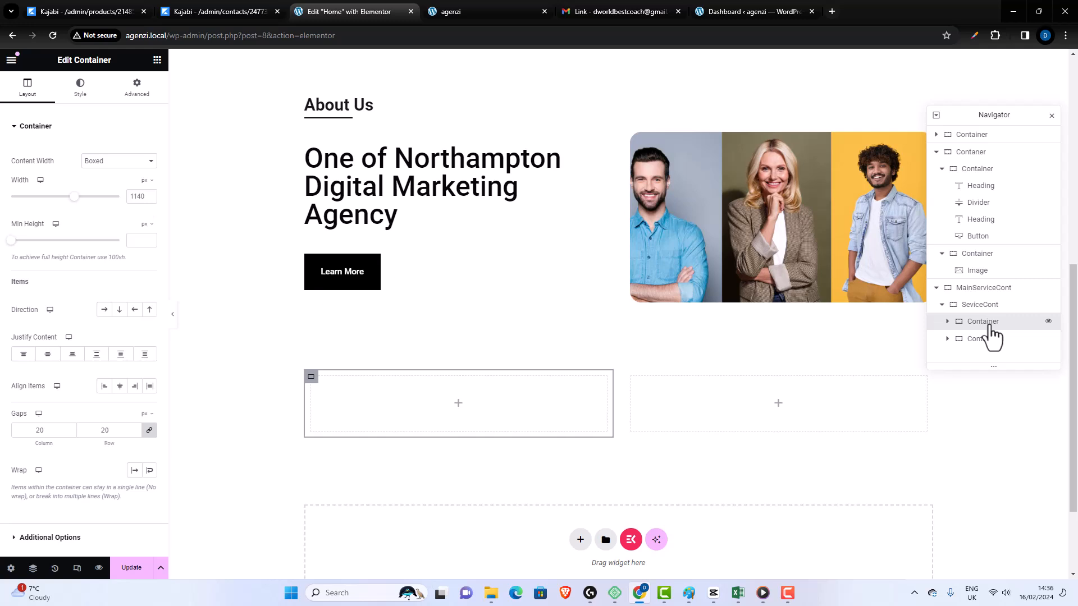
{"action": "double_click", "coordinate": [989, 325]}
{"action": "type", "text": "ServiceWritUp"}
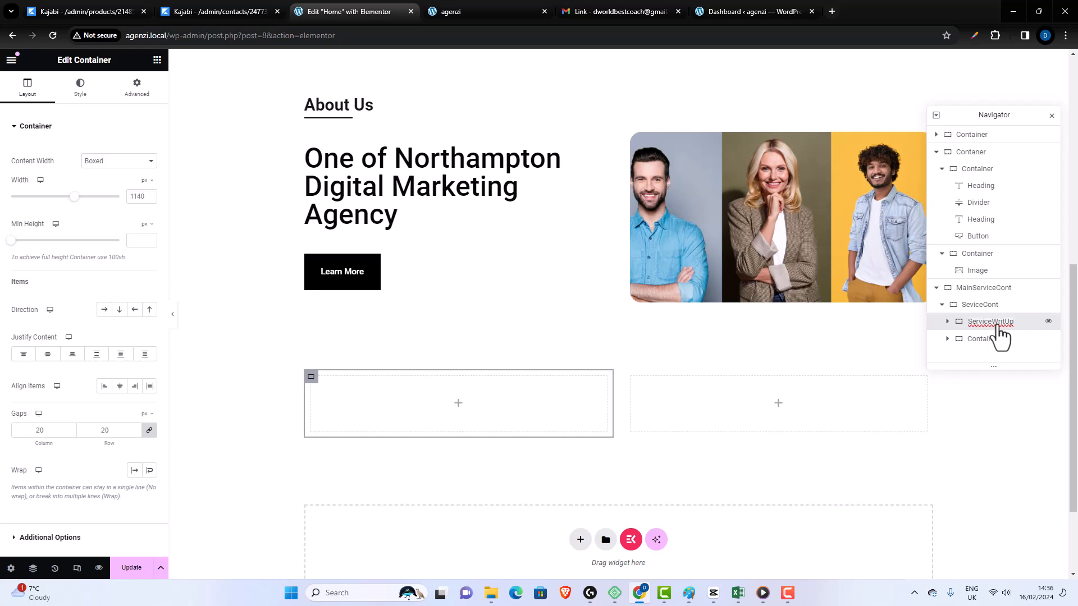
{"action": "type", "text": "e"}
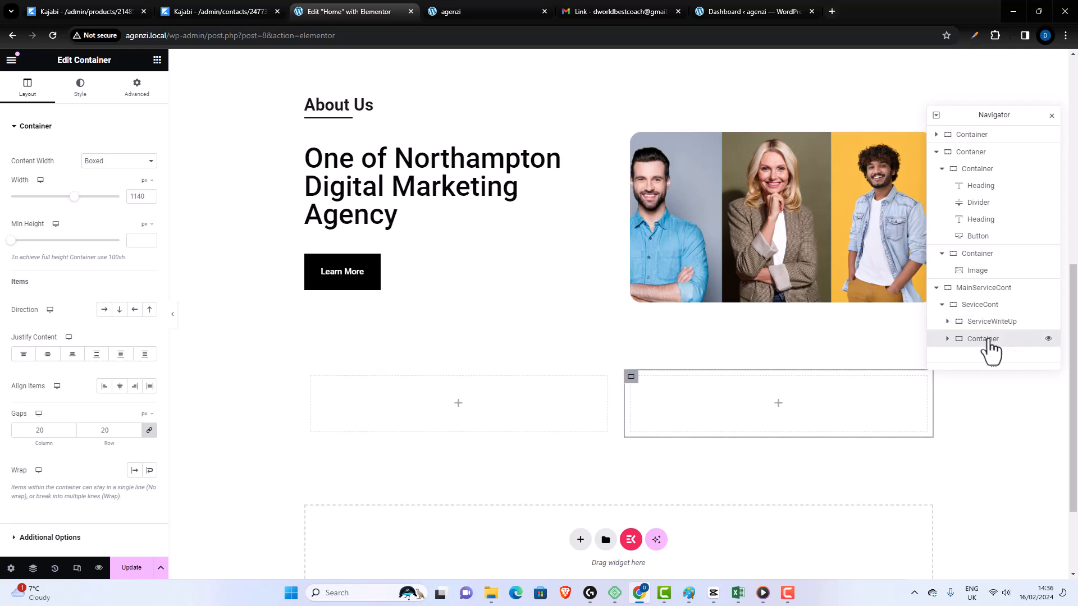
- Rename the second container inside SeviceCont as ServiceList
{"action": "double_click", "coordinate": [987, 340]}
{"action": "type", "text": "ServiceList"}
{"action": "key", "text": "Return"}
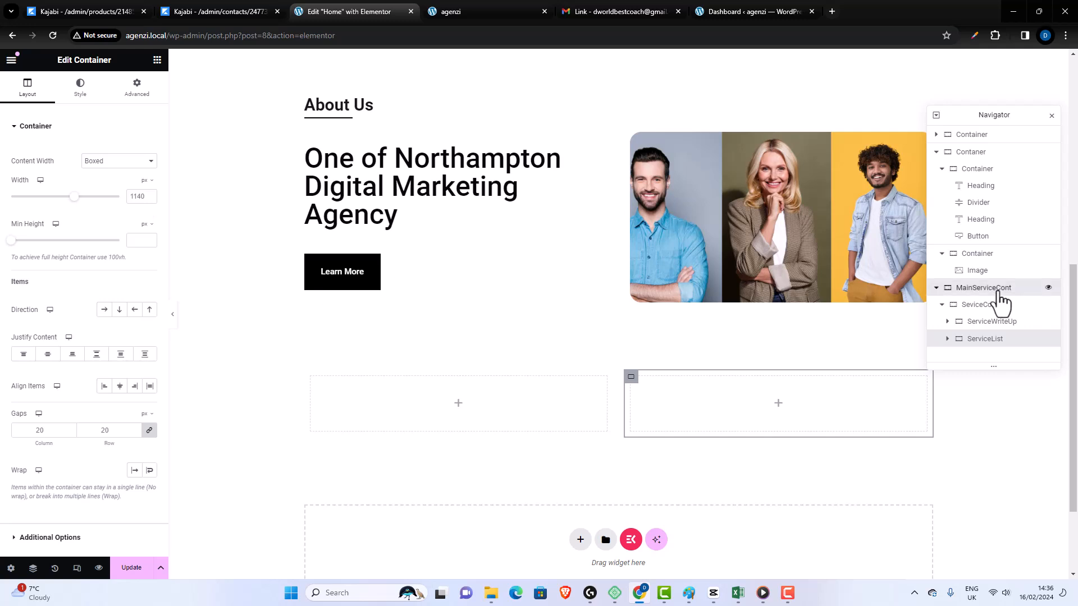
{"action": "left_click", "coordinate": [999, 290]}
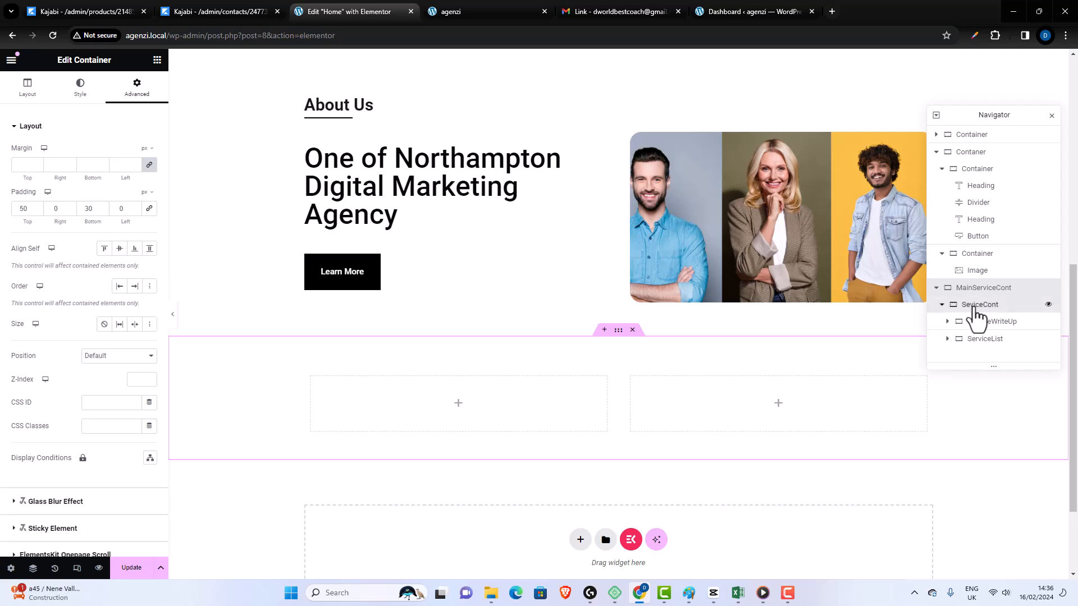
{"action": "left_click", "coordinate": [976, 309]}
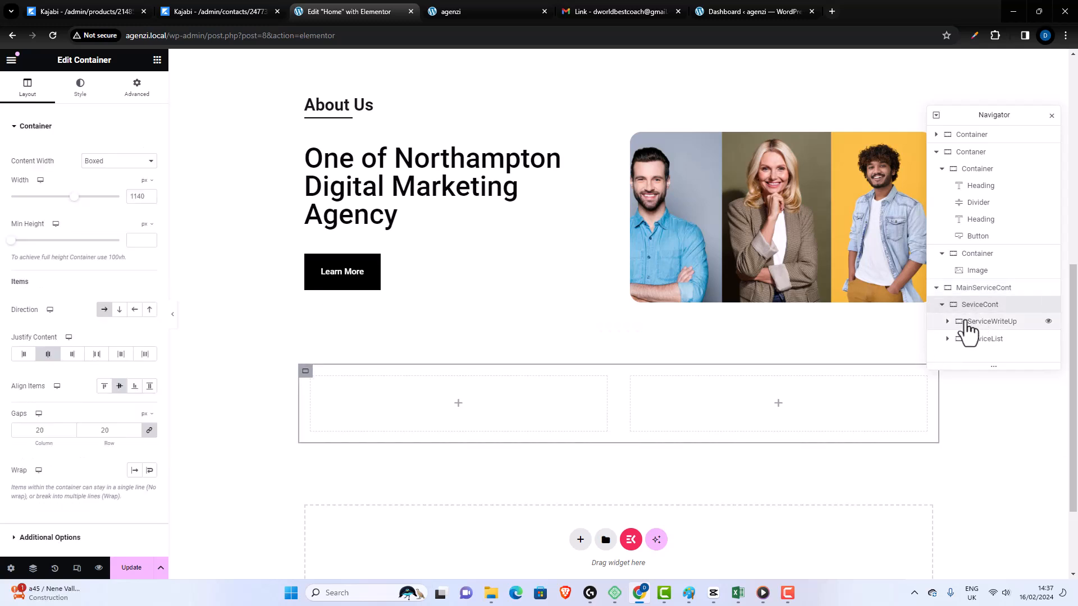
{"action": "left_click", "coordinate": [967, 324]}
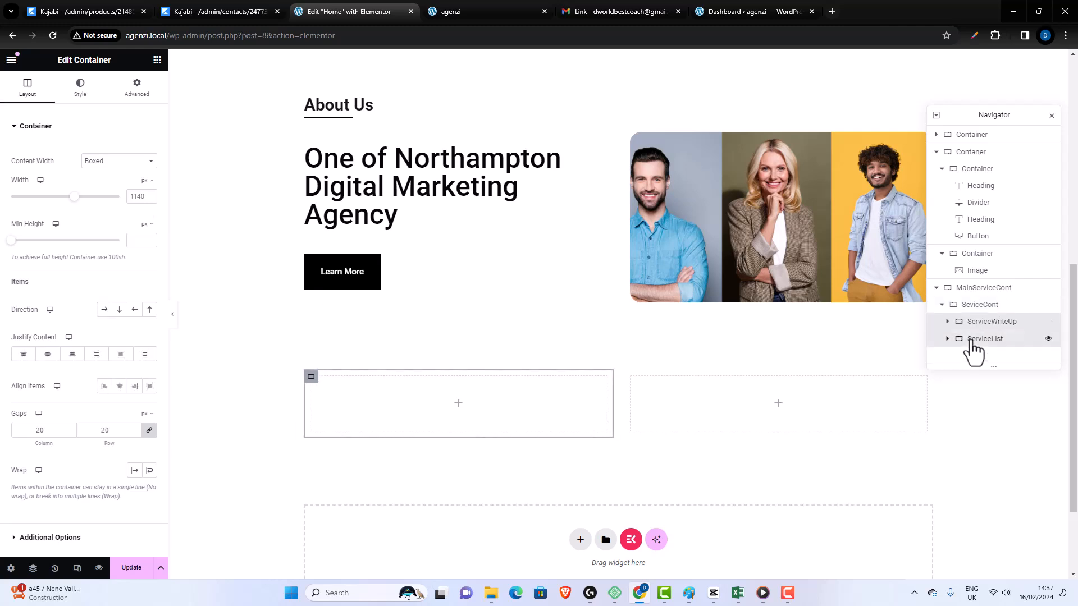
{"action": "left_click", "coordinate": [969, 340]}
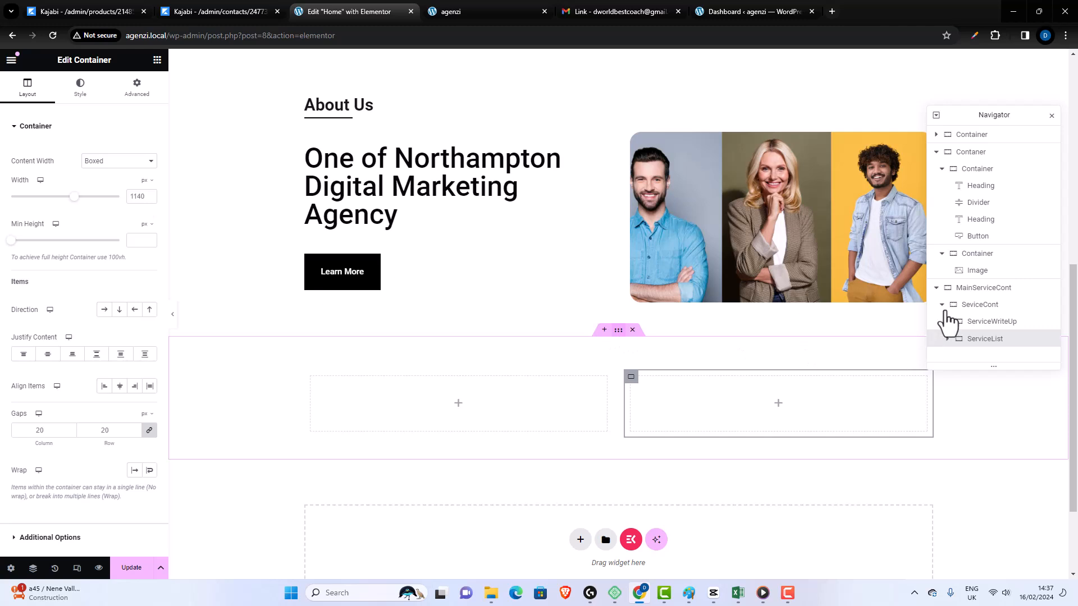
{"action": "left_click", "coordinate": [980, 306]}
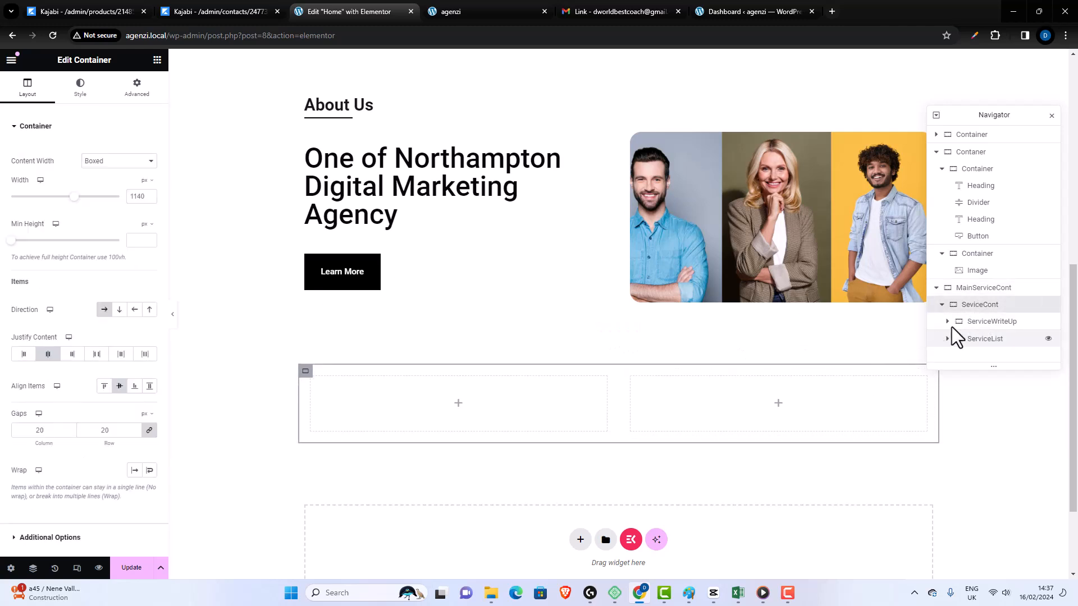
- Set the ServiceWriteUp container's content width to Full Width and its width to 31%
{"action": "left_click", "coordinate": [966, 325]}
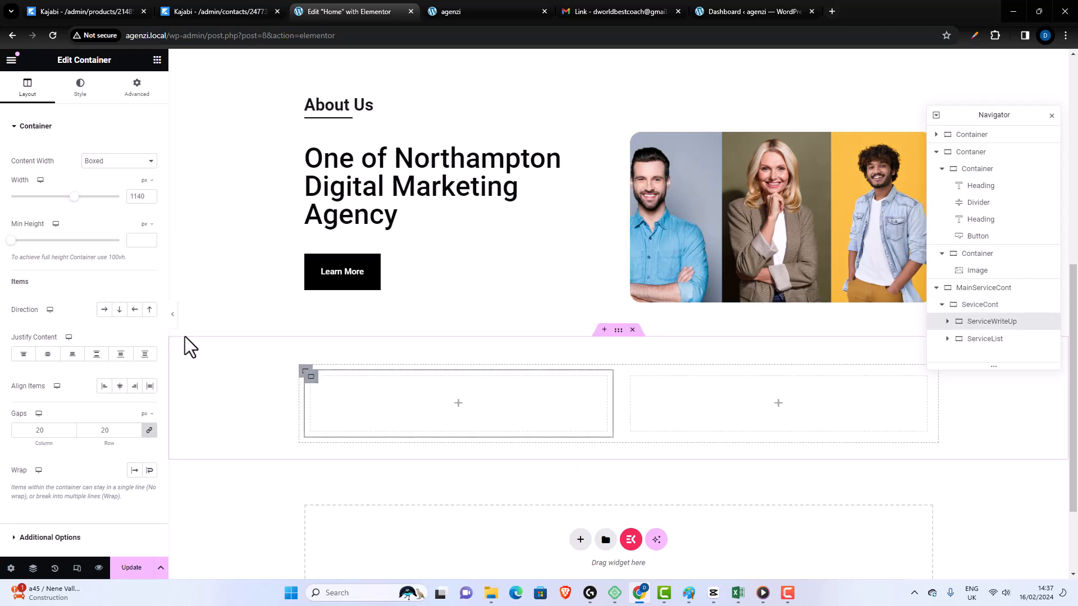
{"action": "left_click", "coordinate": [137, 163]}
{"action": "left_click", "coordinate": [128, 182]}
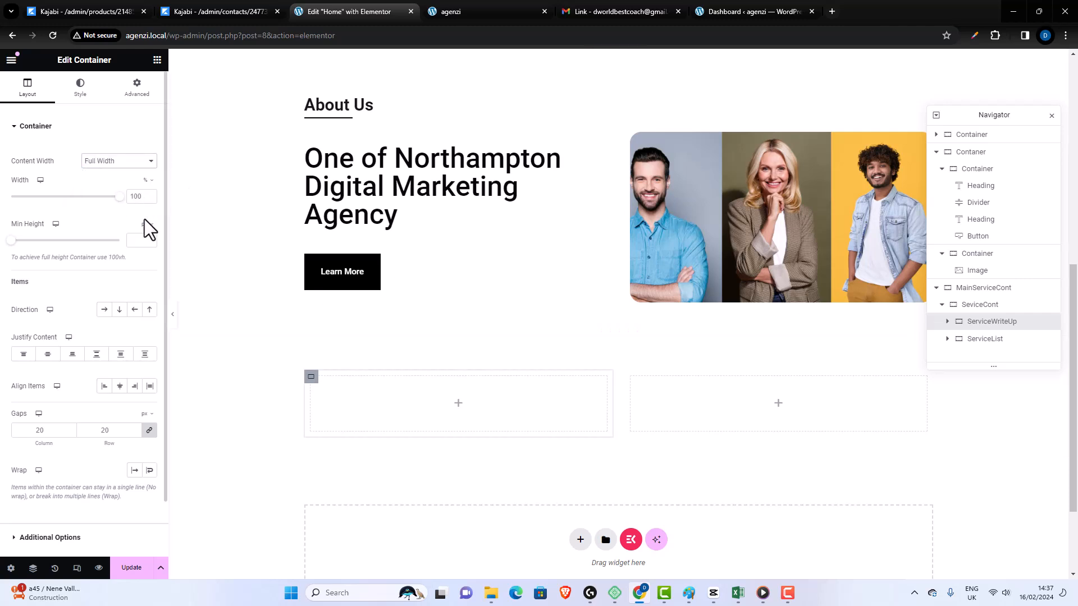
{"action": "left_click", "coordinate": [146, 197]}
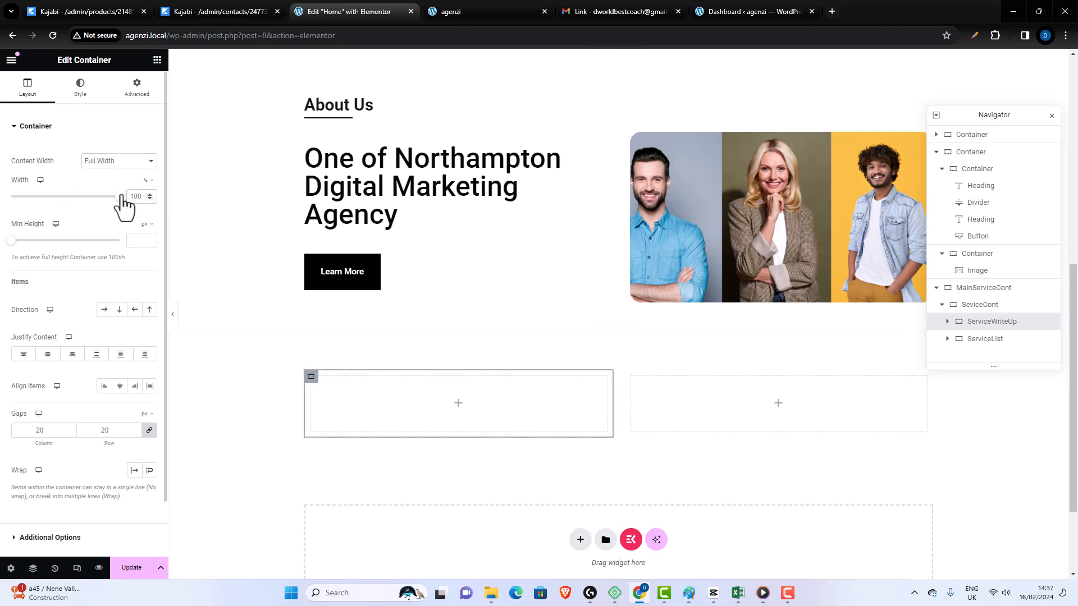
{"action": "type", "text": "28"}
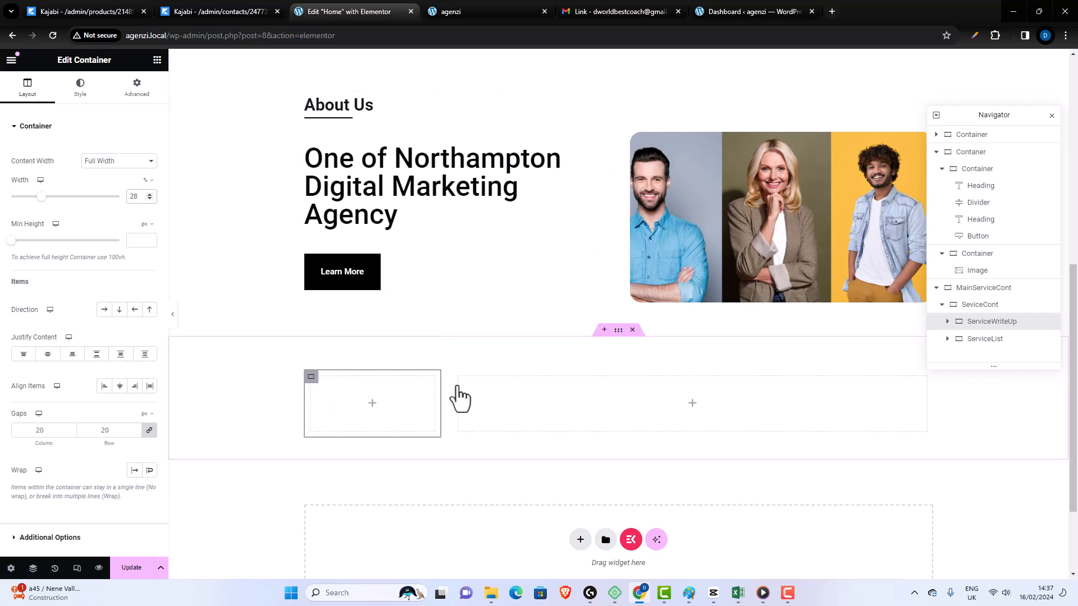
{"action": "left_click", "coordinate": [149, 194]}
{"action": "left_click", "coordinate": [150, 193]}
{"action": "left_click", "coordinate": [150, 194]}
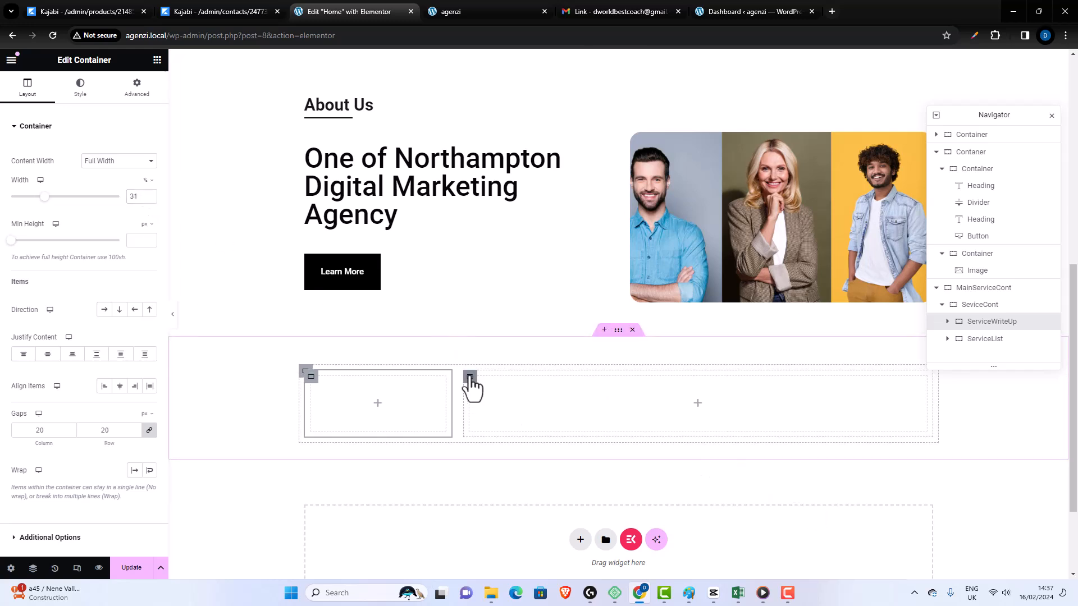
- Set the ServiceList container's content width to Full Width and reselect the ServiceWriteUp container
{"action": "left_click", "coordinate": [470, 378]}
{"action": "left_click", "coordinate": [141, 162]}
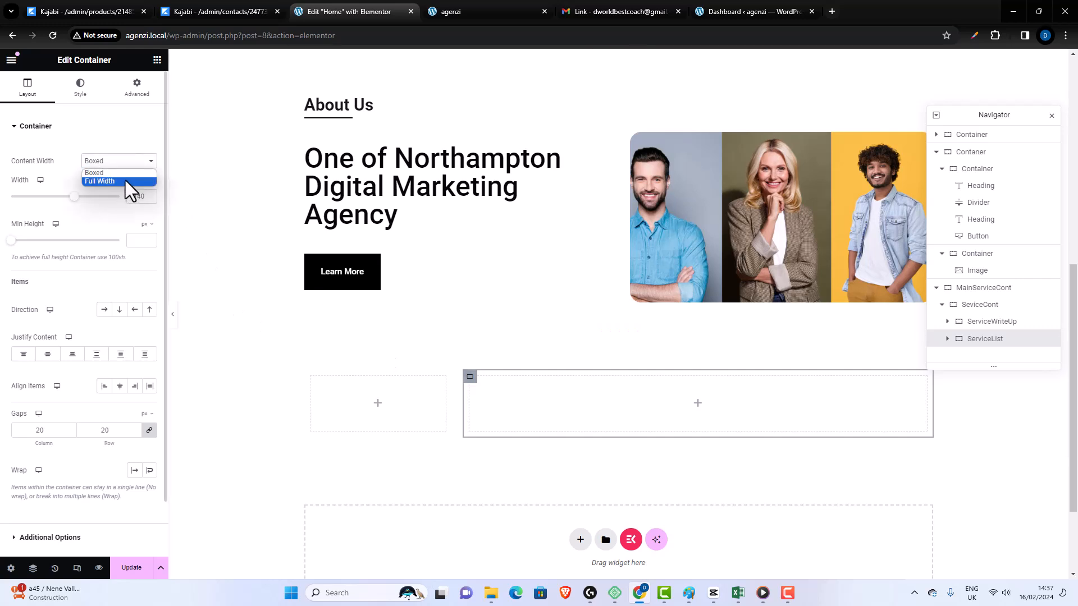
{"action": "left_click", "coordinate": [120, 181]}
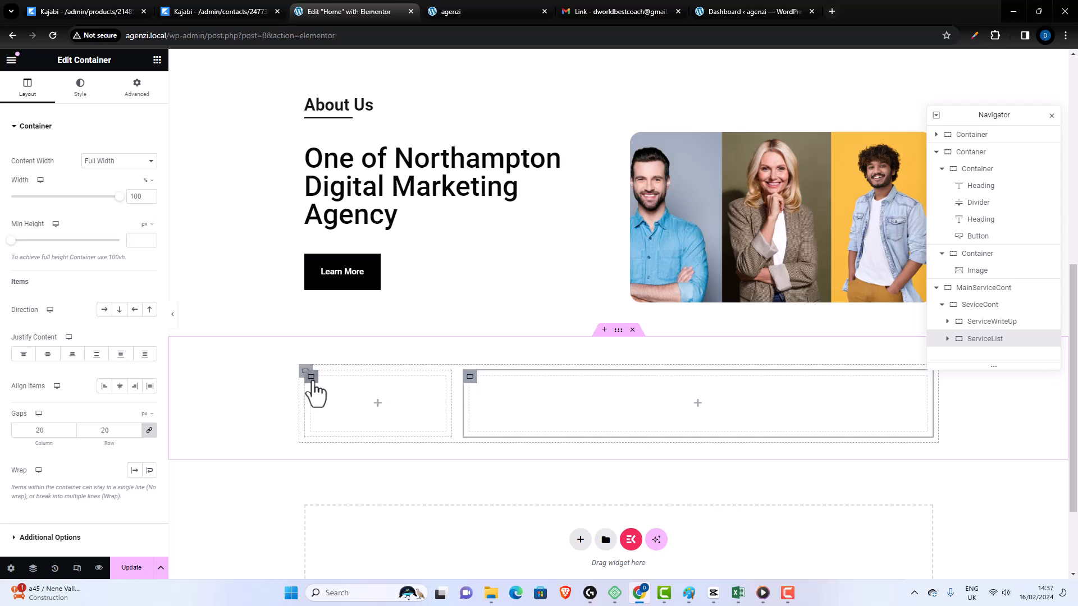
{"action": "left_click", "coordinate": [312, 382]}
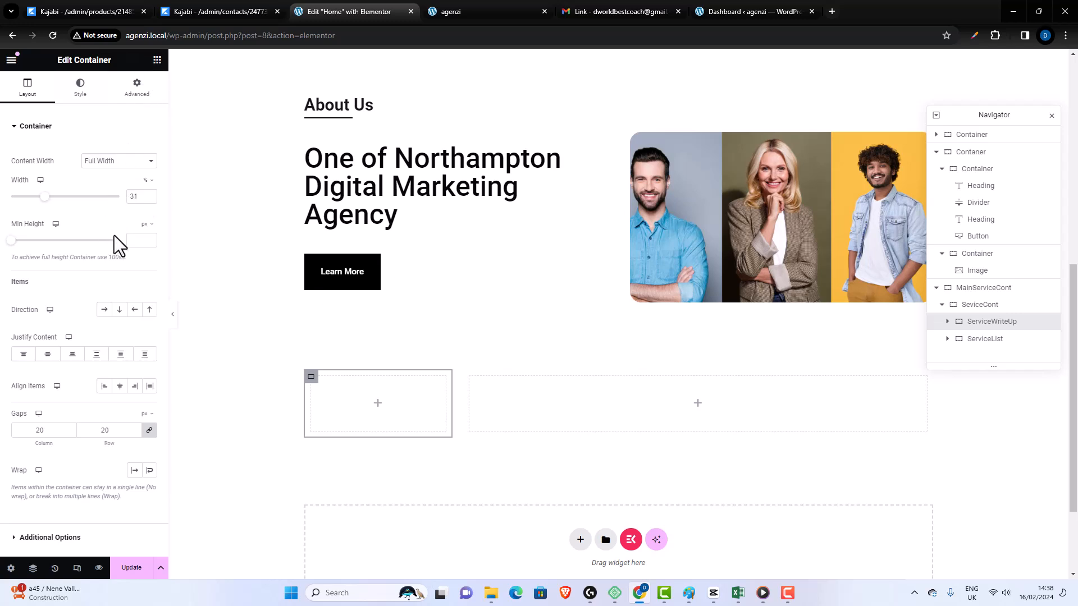
- Add a heading to the ServiceWriteUp container and set its title to "Our Services"
{"action": "left_click_drag", "start_coordinate": [26, 329], "coordinate": [349, 404]}
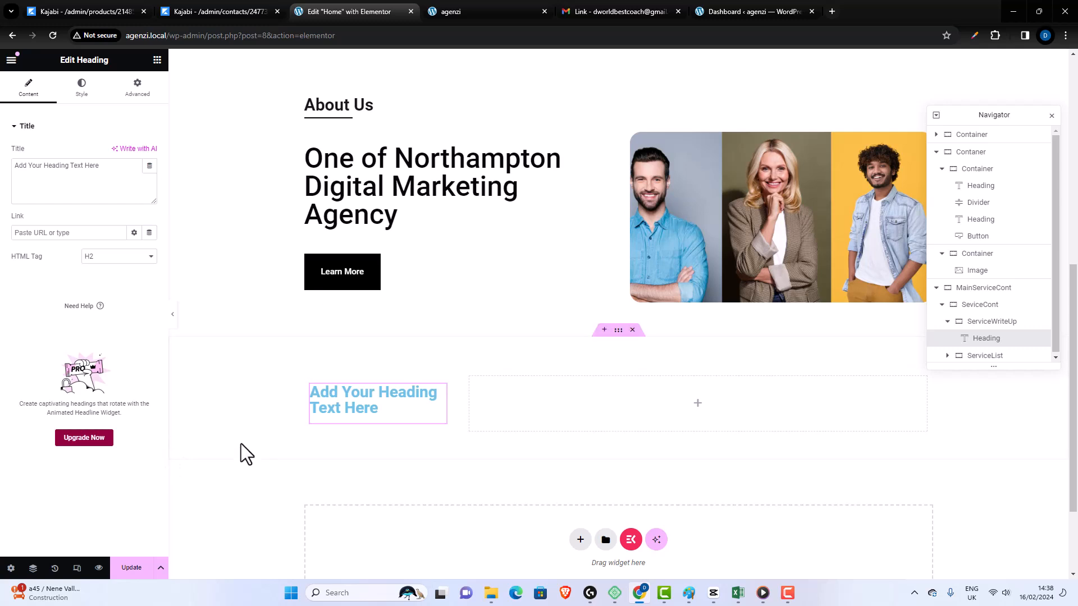
{"action": "left_click_drag", "start_coordinate": [103, 167], "coordinate": [2, 177]}
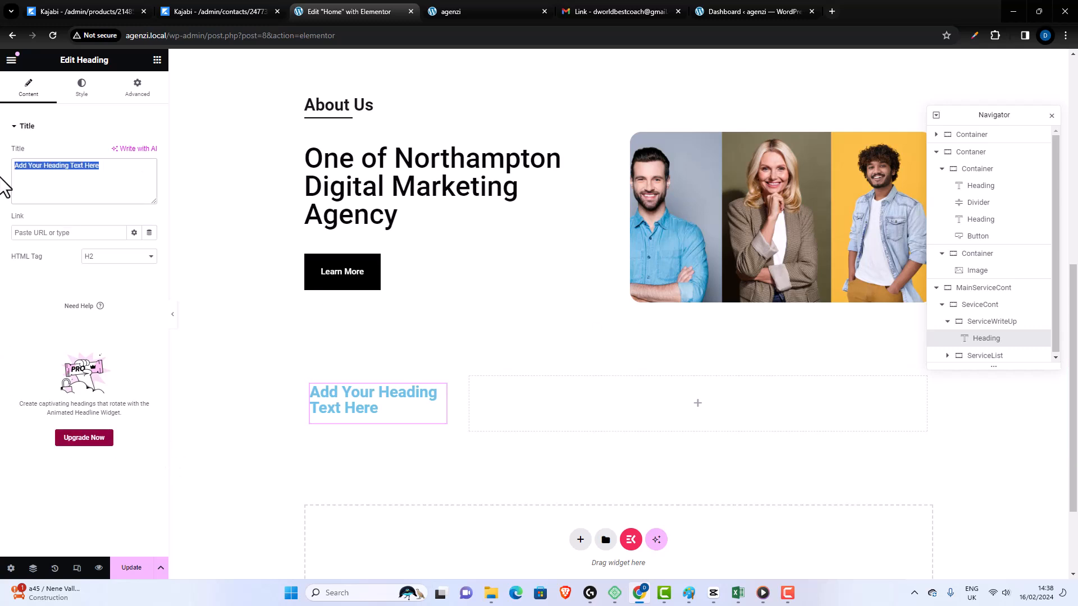
{"action": "type", "text": "Our Services"}
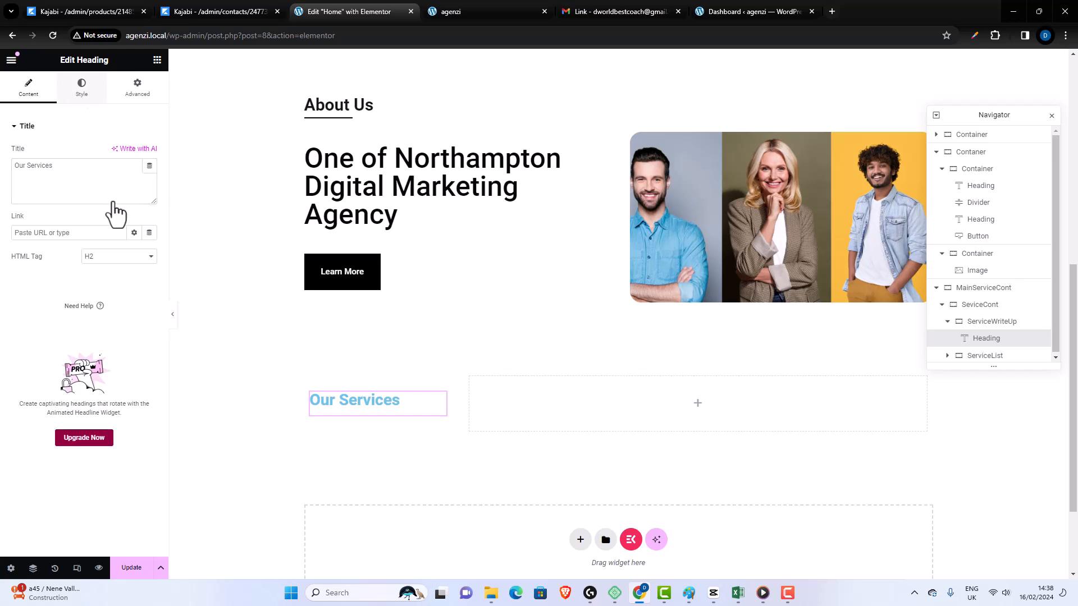
- Set the Our Services heading's text color to black (#000000)
{"action": "left_click", "coordinate": [82, 89]}
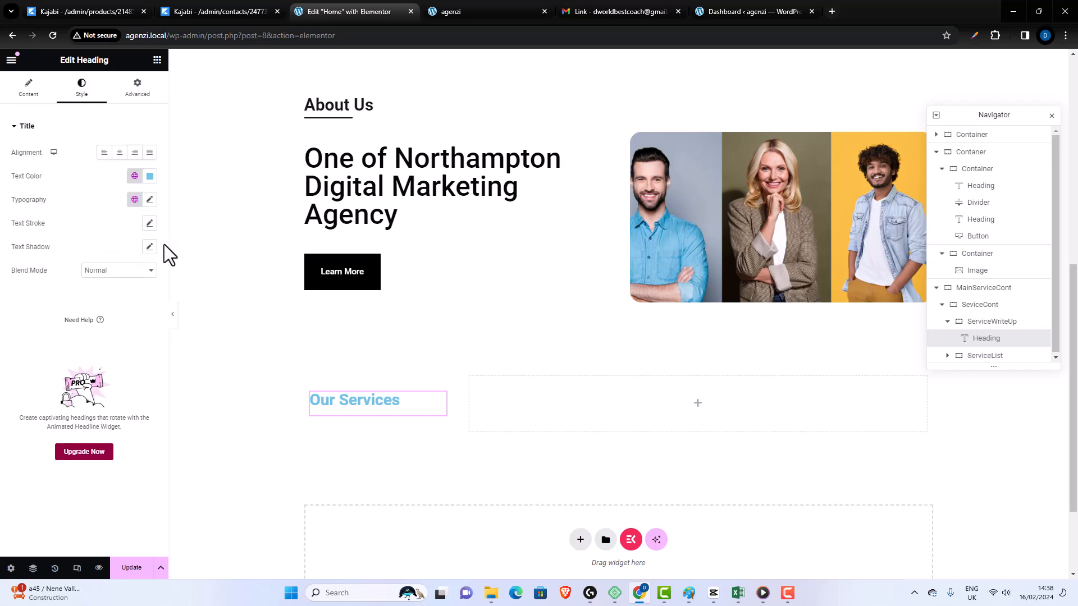
{"action": "left_click", "coordinate": [149, 176]}
{"action": "left_click_drag", "start_coordinate": [140, 244], "coordinate": [87, 309]}
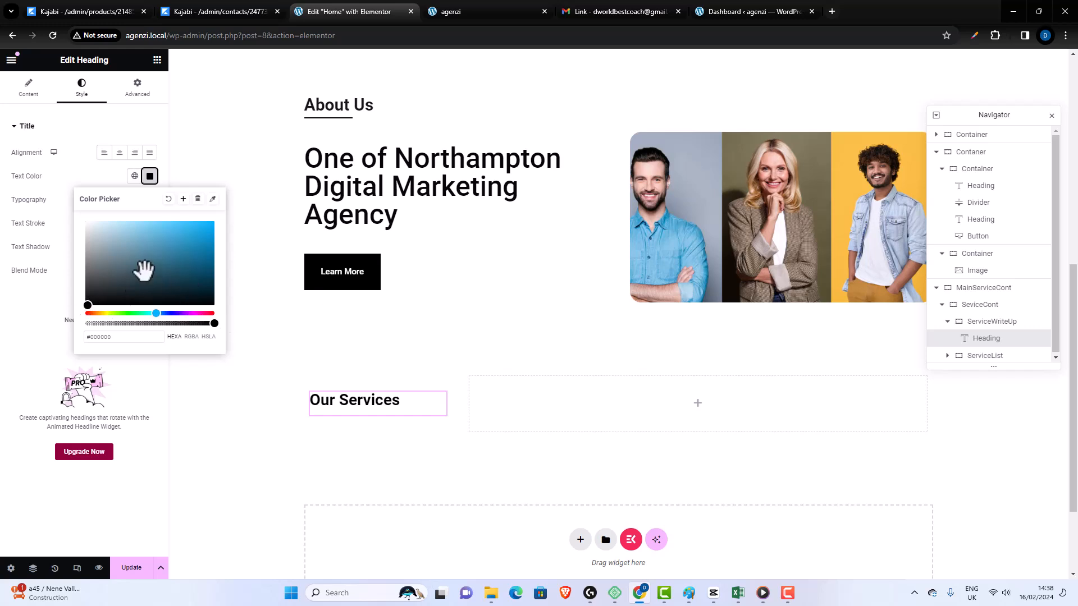
- Check the About Us heading's typography and set the Our Services heading's font size to 30 px to match
{"action": "left_click", "coordinate": [370, 109]}
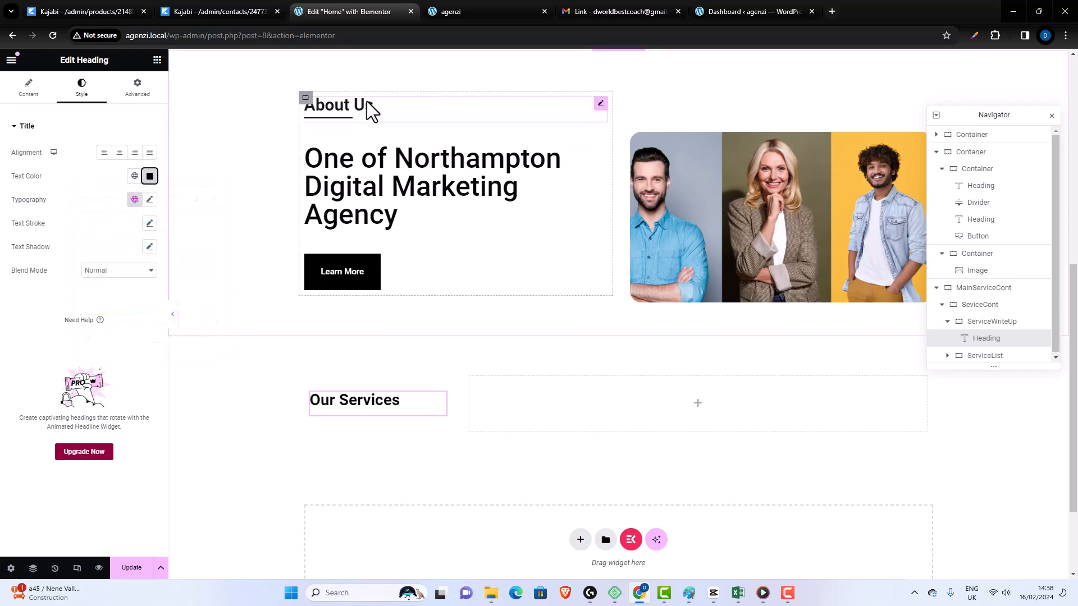
{"action": "left_click", "coordinate": [82, 88]}
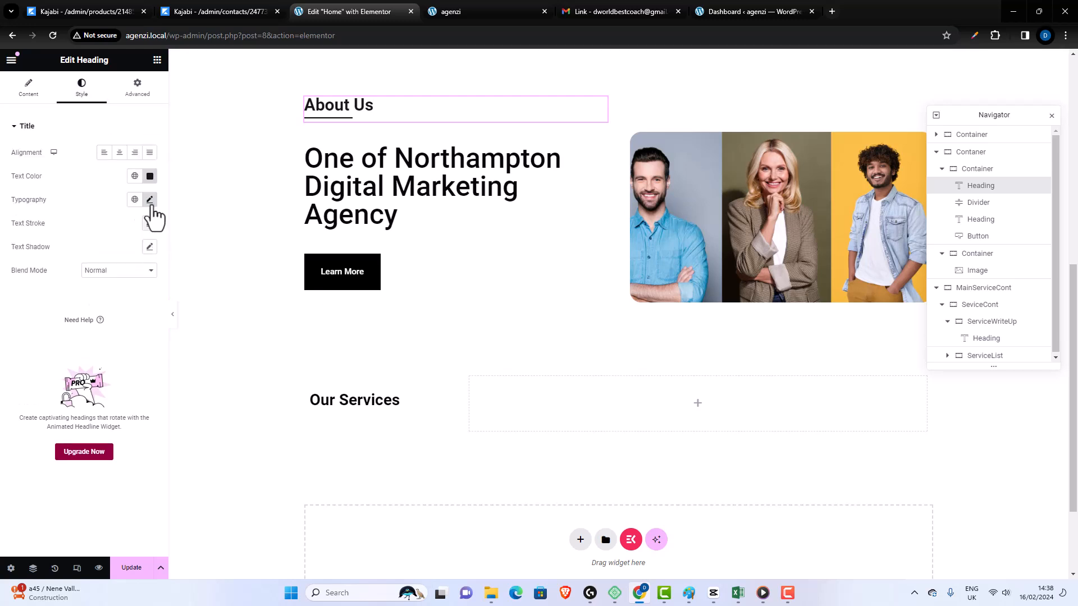
{"action": "left_click", "coordinate": [150, 200]}
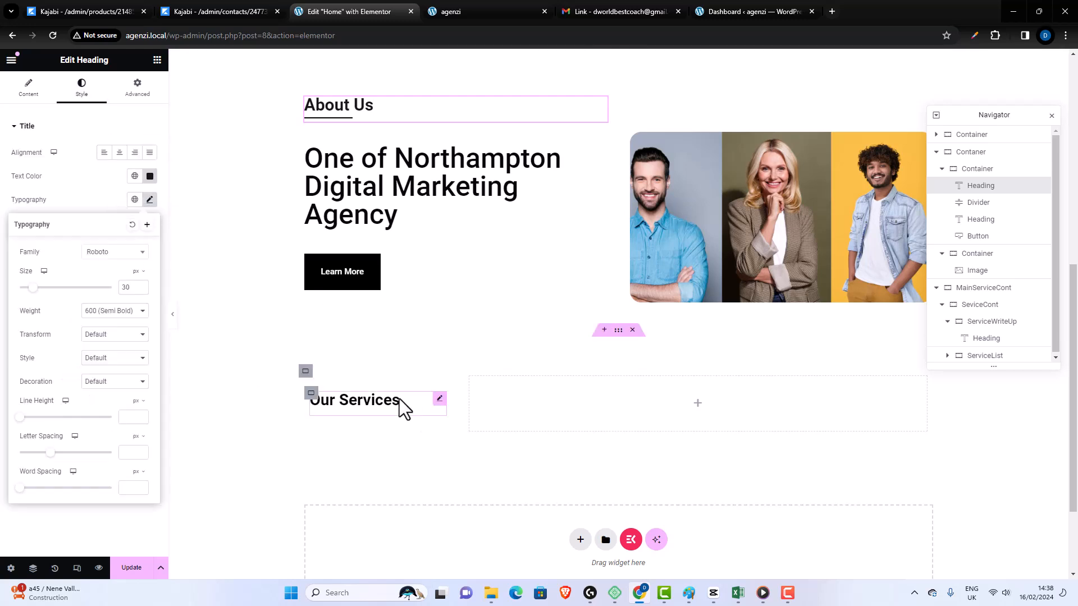
{"action": "left_click", "coordinate": [426, 400]}
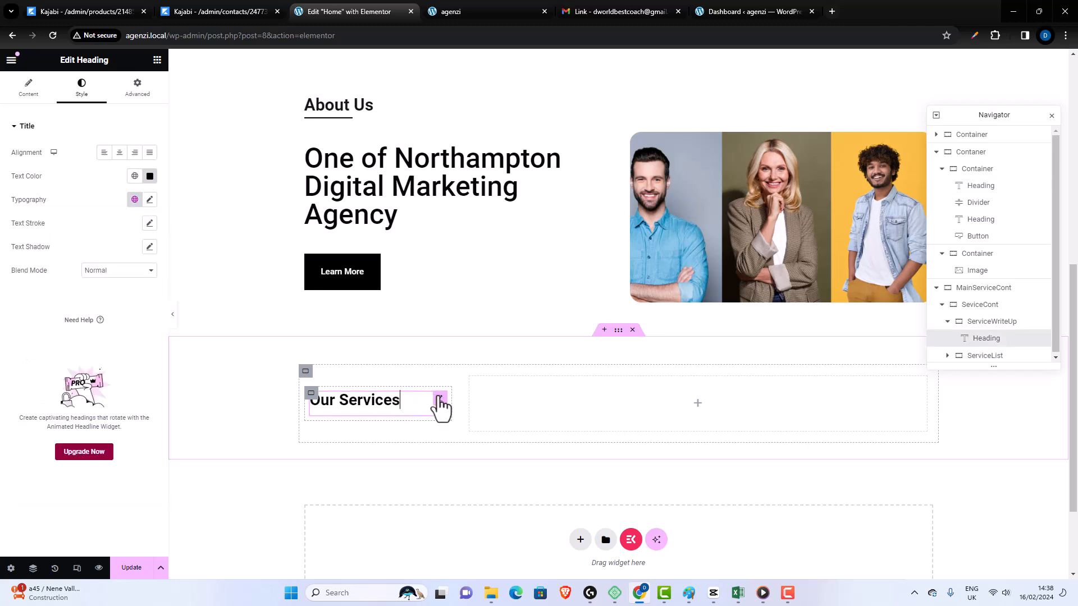
{"action": "left_click", "coordinate": [149, 199]}
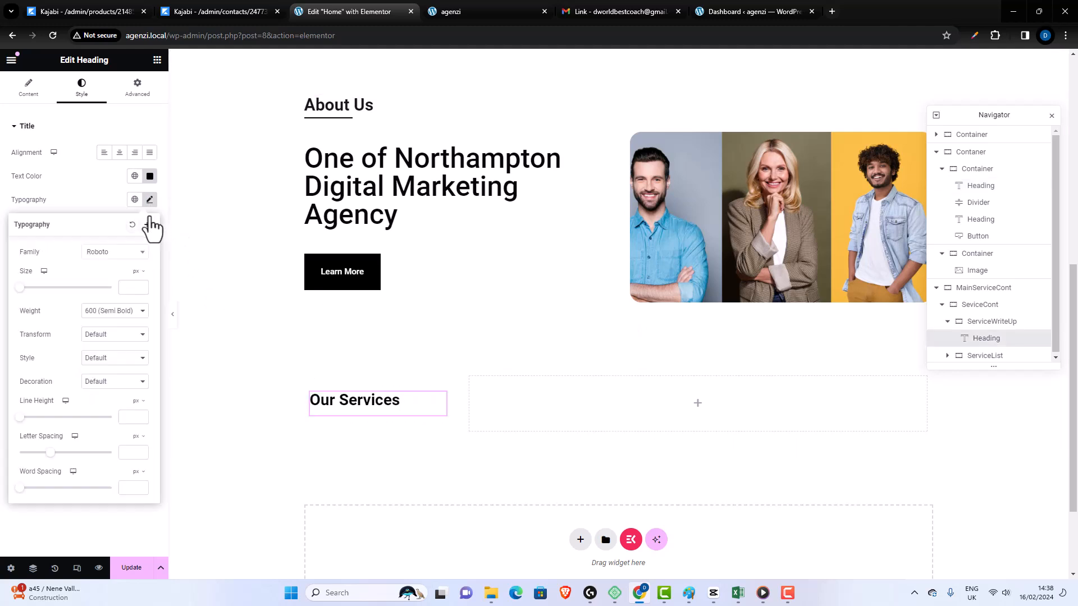
{"action": "left_click", "coordinate": [133, 287]}
{"action": "type", "text": "30"}
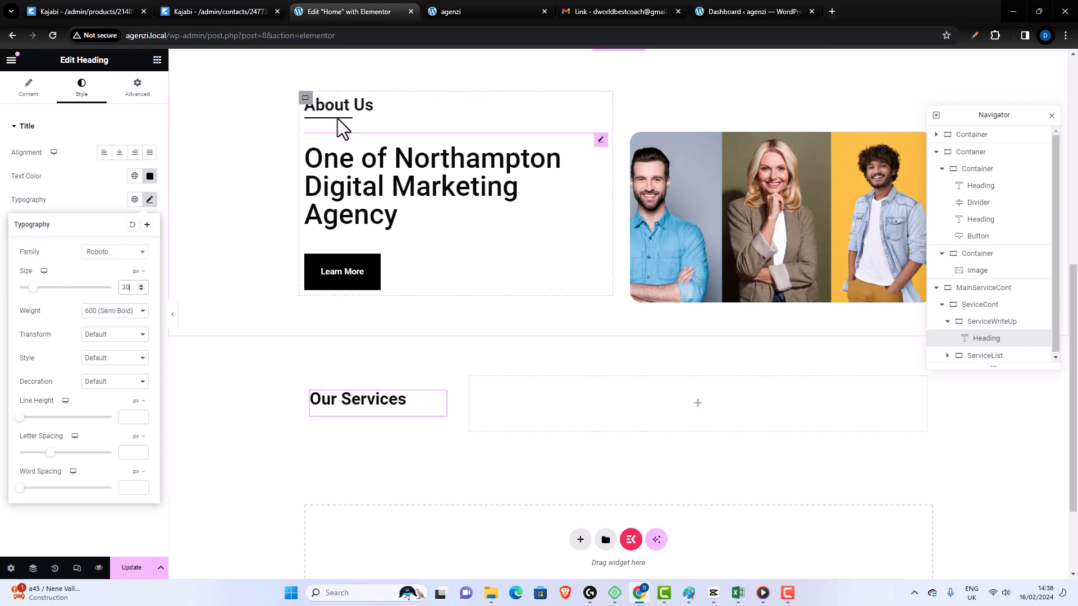
- Check the About Us divider's settings, and add a divider with a width of 32% below the Our Services heading
{"action": "left_click", "coordinate": [513, 125]}
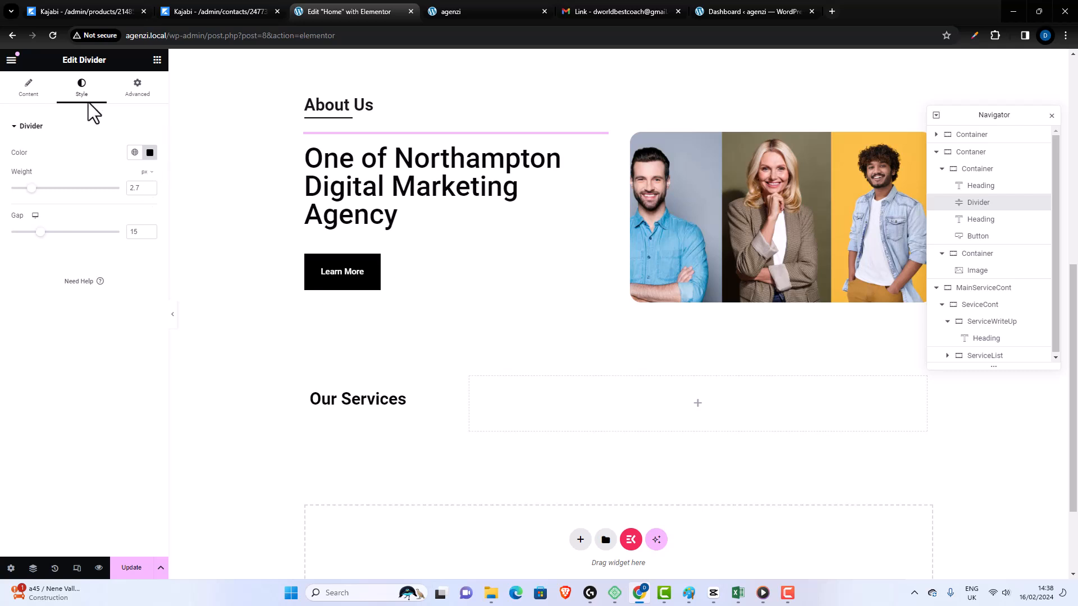
{"action": "left_click", "coordinate": [31, 95]}
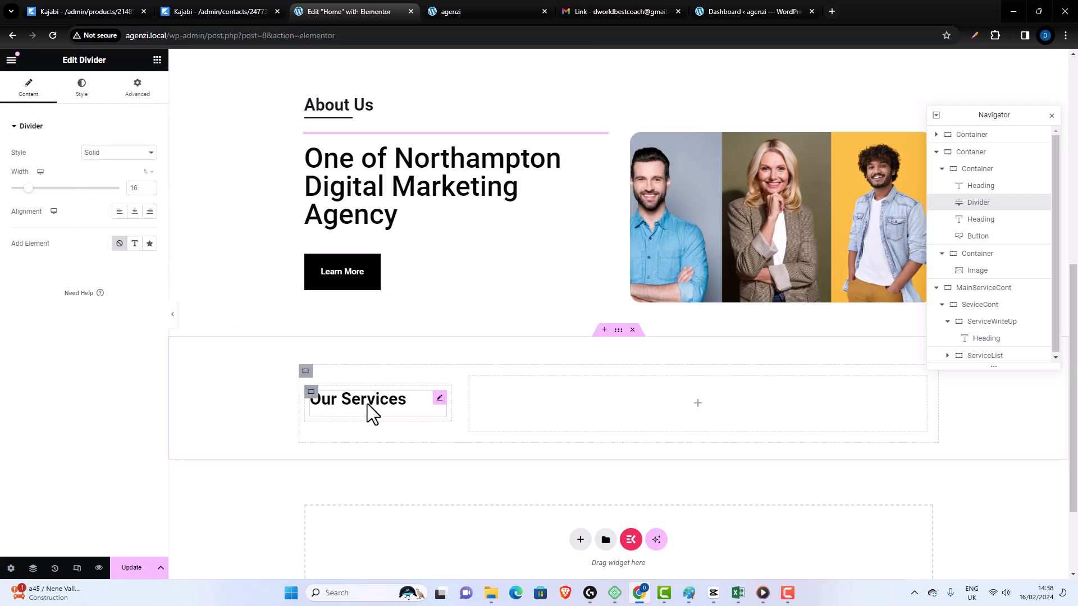
{"action": "left_click", "coordinate": [157, 60]}
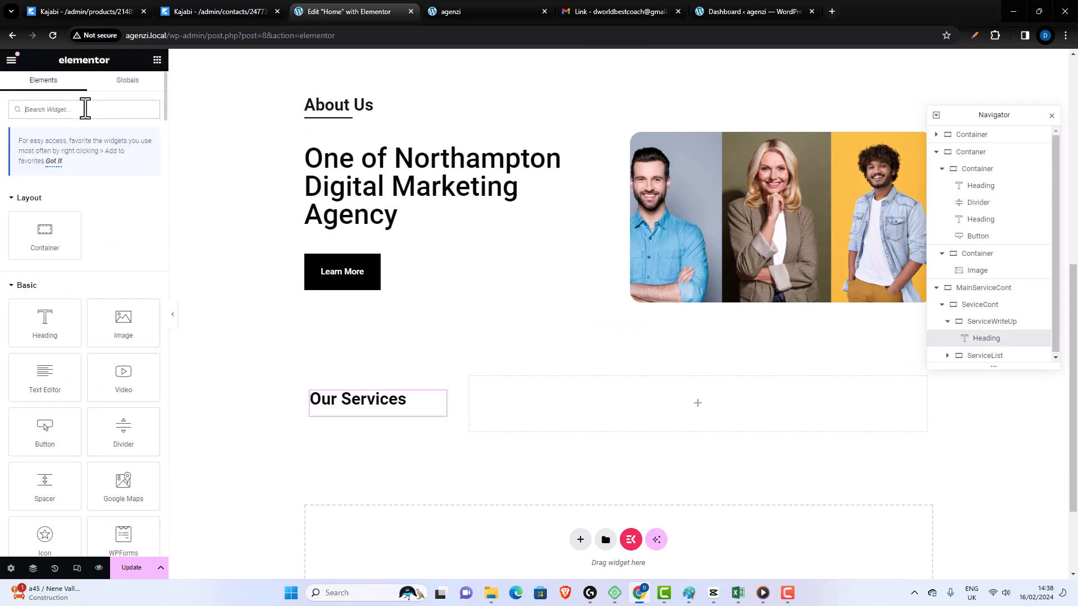
{"action": "type", "text": "div"}
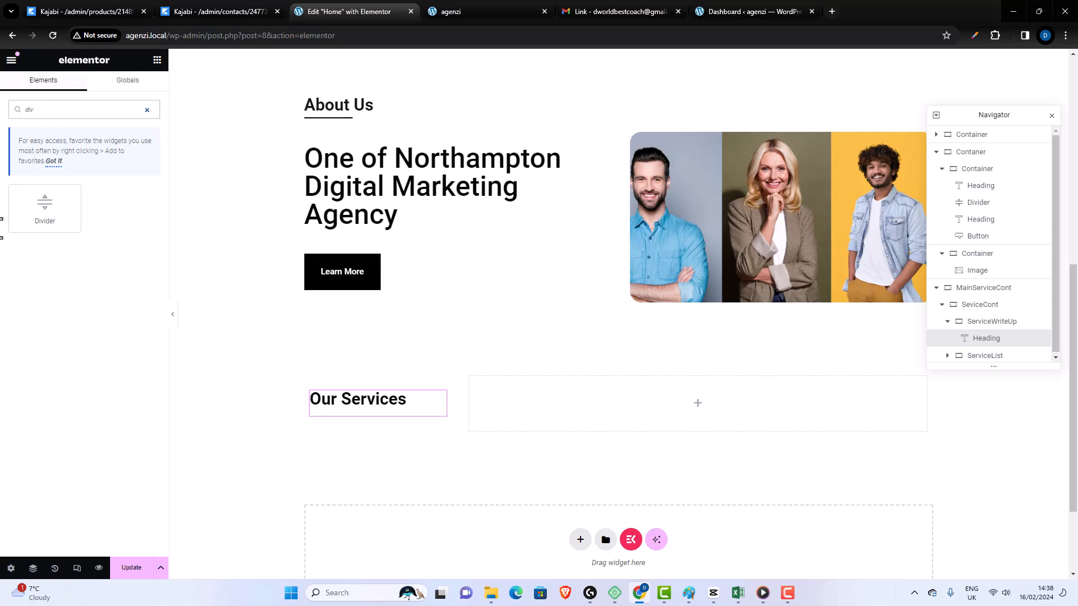
{"action": "left_click_drag", "start_coordinate": [42, 211], "coordinate": [397, 407]}
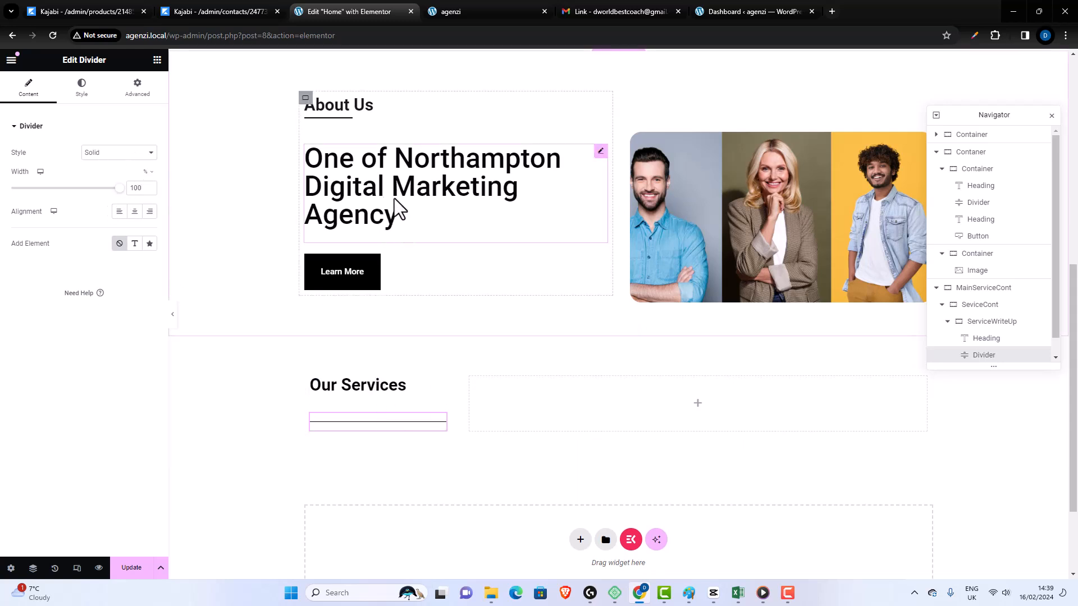
{"action": "left_click_drag", "start_coordinate": [118, 189], "coordinate": [46, 194]}
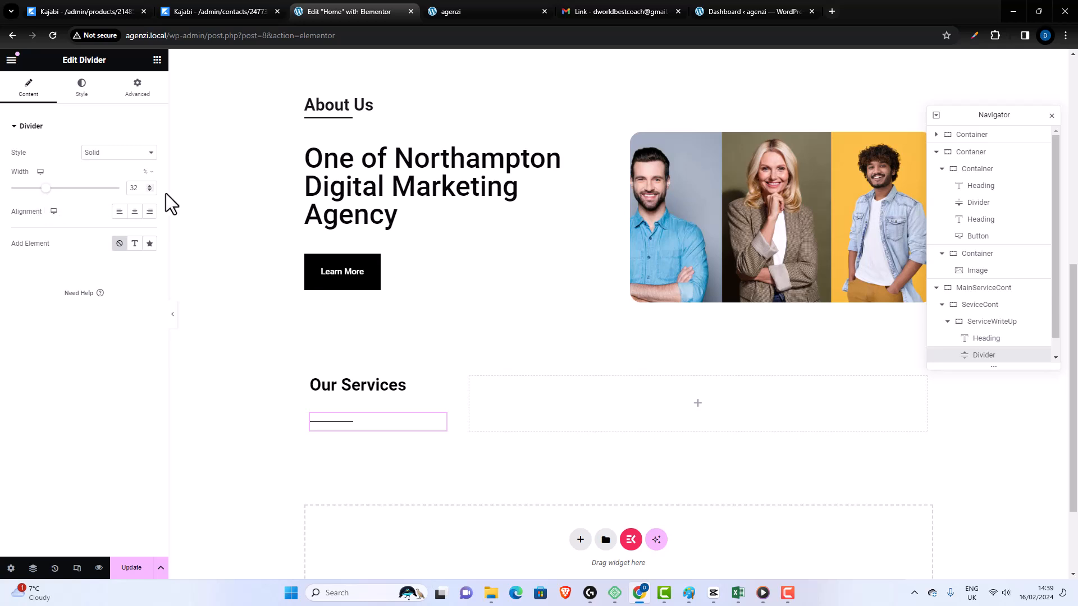
- Unlink the new divider's margins and set its top margin to -39 px, leaving the other sides at 0
{"action": "left_click", "coordinate": [141, 93]}
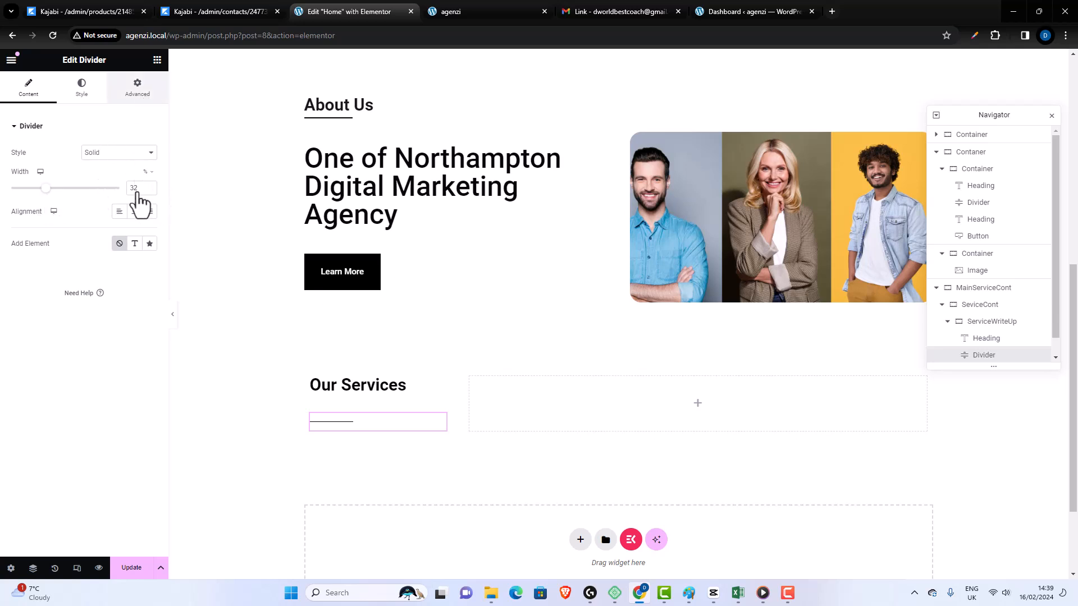
{"action": "left_click", "coordinate": [42, 168]}
{"action": "type", "text": "0"}
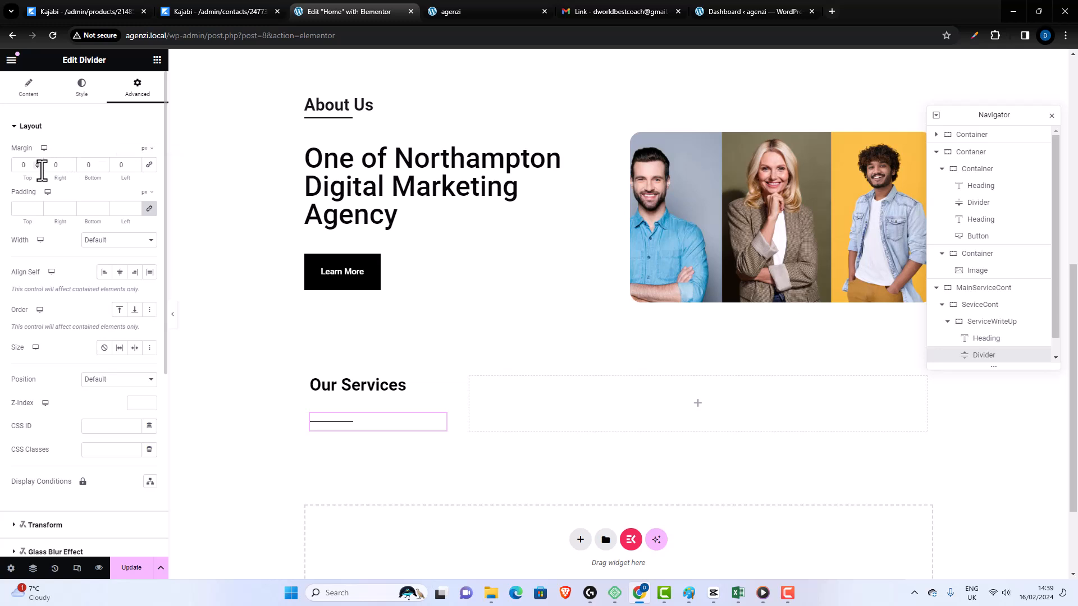
{"action": "left_click", "coordinate": [36, 167]}
{"action": "left_click", "coordinate": [36, 167]}
{"action": "left_click", "coordinate": [37, 167]}
{"action": "left_click", "coordinate": [36, 168]}
{"action": "left_click", "coordinate": [36, 168]}
{"action": "left_click", "coordinate": [36, 167]}
{"action": "left_click", "coordinate": [37, 167]}
{"action": "left_click", "coordinate": [36, 167]}
{"action": "left_click", "coordinate": [37, 167]}
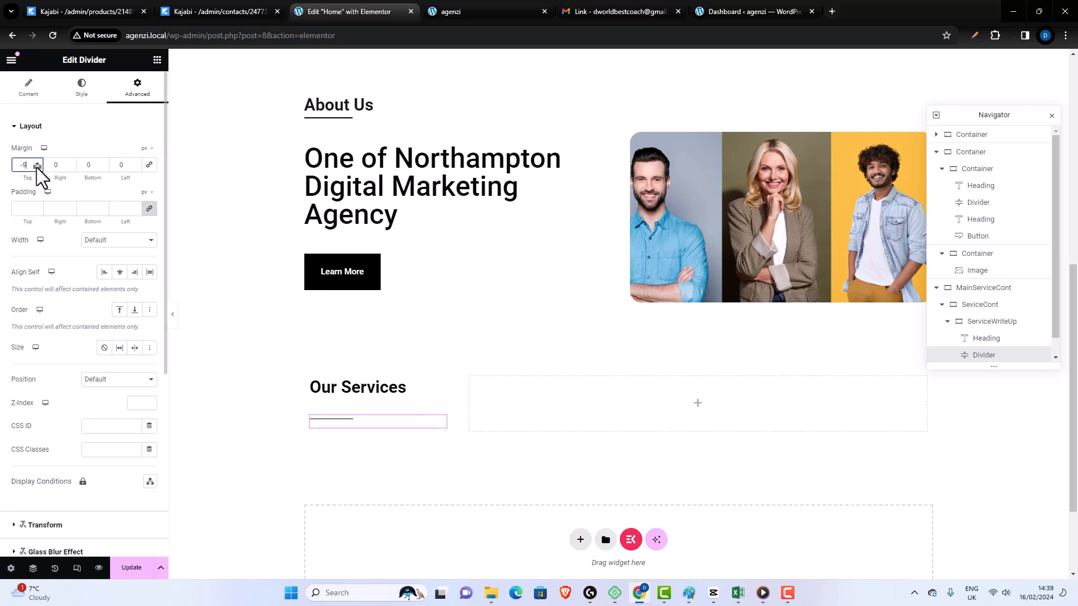
{"action": "left_click", "coordinate": [36, 167]}
{"action": "left_click", "coordinate": [36, 167]}
{"action": "left_click", "coordinate": [36, 168]}
{"action": "left_click", "coordinate": [37, 167]}
{"action": "left_click", "coordinate": [37, 167]}
{"action": "left_click", "coordinate": [37, 167]}
{"action": "left_click", "coordinate": [36, 167]}
{"action": "left_click", "coordinate": [36, 167]}
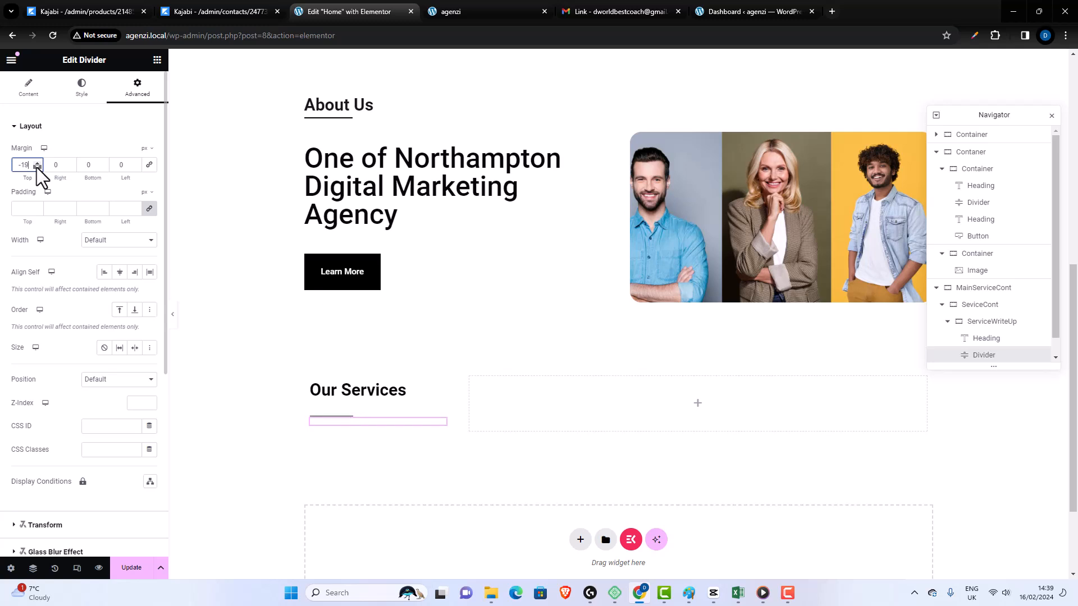
{"action": "left_click", "coordinate": [36, 167]}
{"action": "left_click", "coordinate": [37, 168]}
{"action": "left_click", "coordinate": [36, 167]}
{"action": "left_click", "coordinate": [36, 167]}
{"action": "left_click", "coordinate": [36, 167]}
{"action": "left_click", "coordinate": [37, 167]}
{"action": "left_click", "coordinate": [37, 167]}
{"action": "left_click", "coordinate": [36, 167]}
{"action": "left_click", "coordinate": [37, 167]}
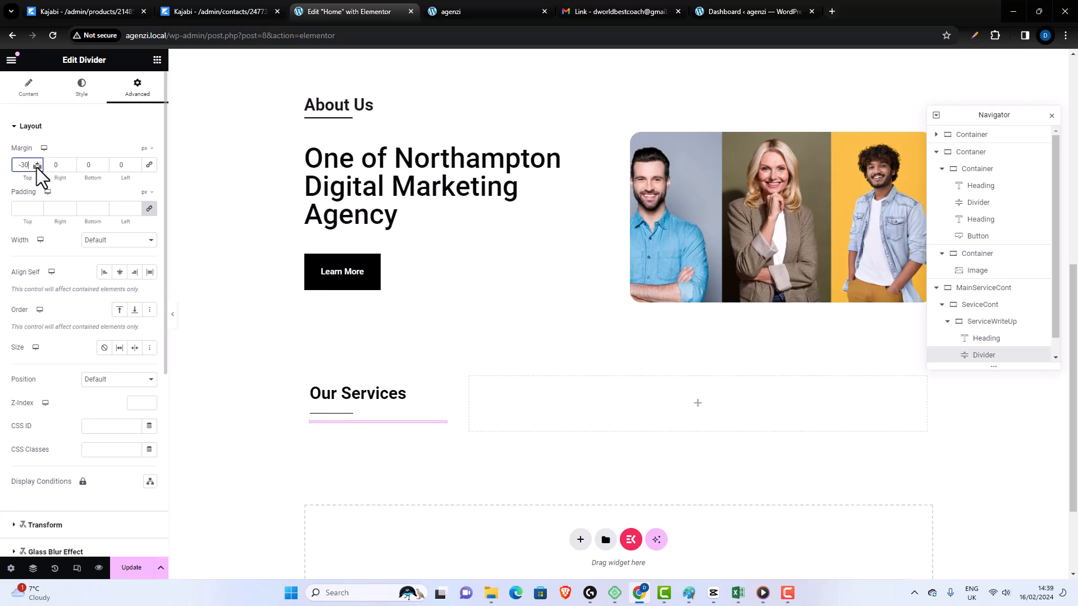
{"action": "left_click", "coordinate": [36, 167]}
{"action": "left_click", "coordinate": [37, 167]}
{"action": "left_click", "coordinate": [36, 168]}
{"action": "left_click", "coordinate": [37, 168]}
{"action": "left_click", "coordinate": [36, 168]}
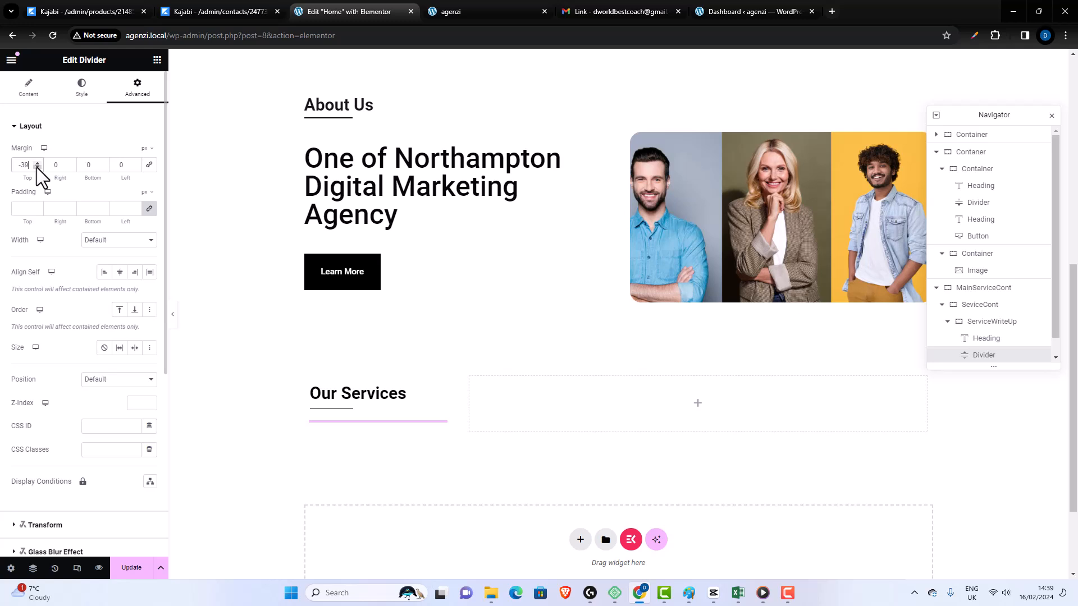
- Set the Our Services divider's line weight to 2.7 px and update the page
{"action": "left_click", "coordinate": [29, 90]}
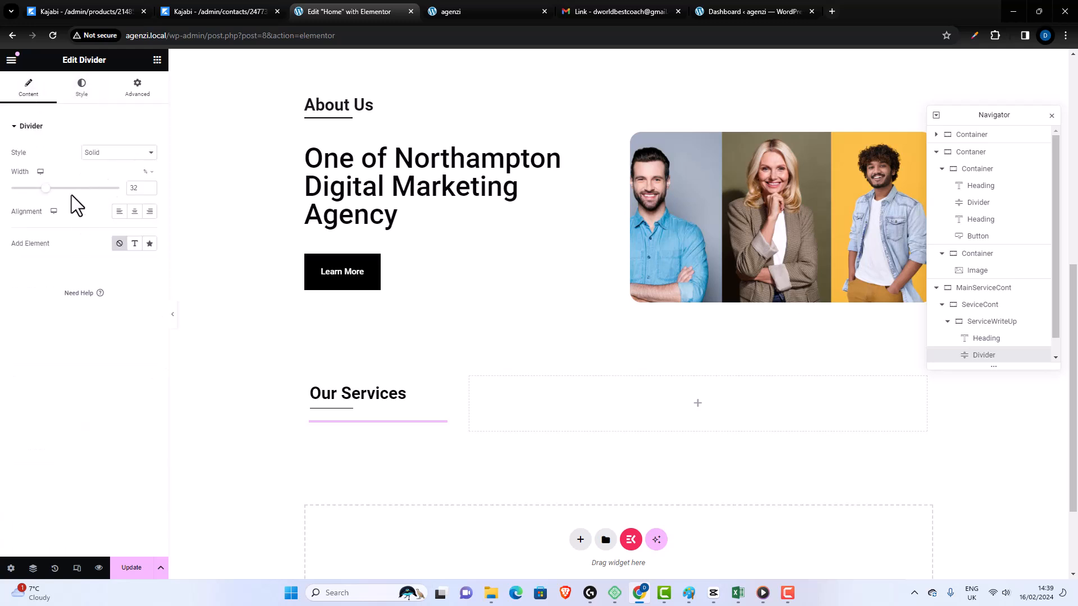
{"action": "left_click", "coordinate": [83, 93]}
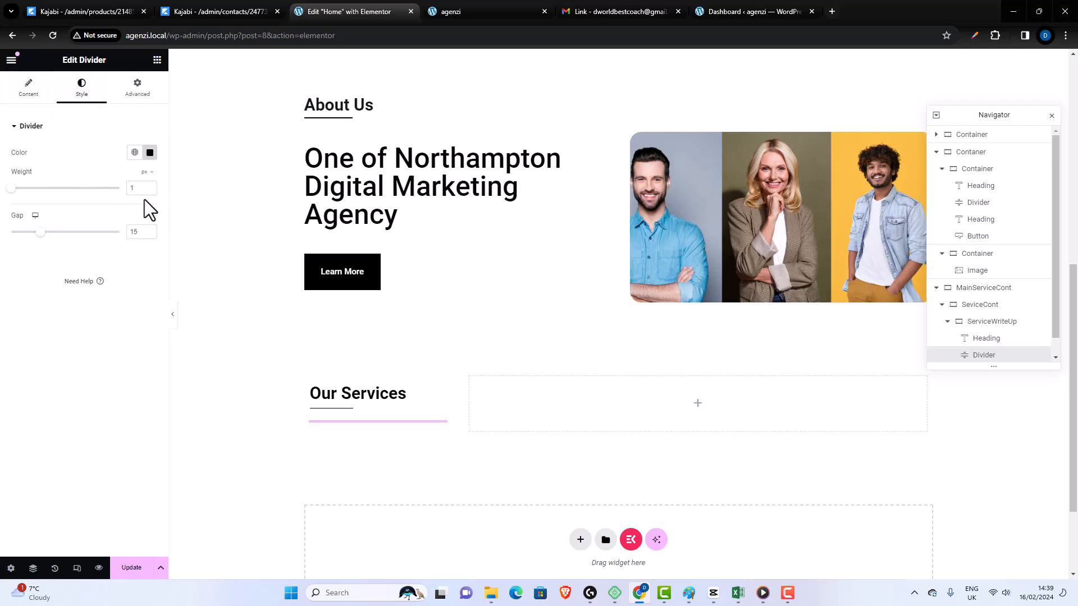
{"action": "left_click", "coordinate": [150, 186]}
{"action": "left_click", "coordinate": [150, 186]}
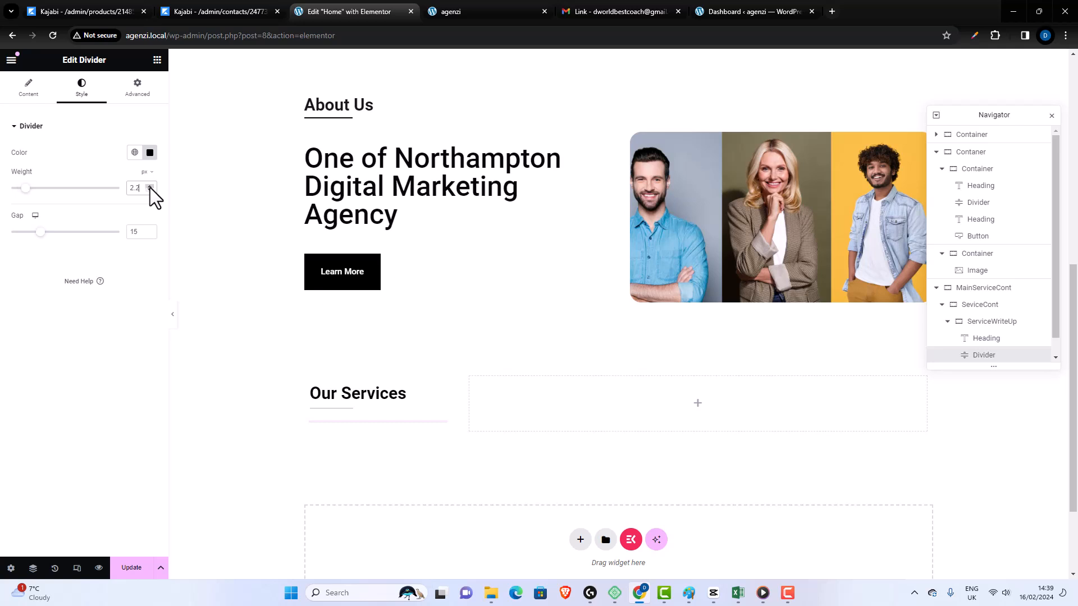
{"action": "left_click", "coordinate": [150, 186]}
{"action": "left_click", "coordinate": [150, 187]}
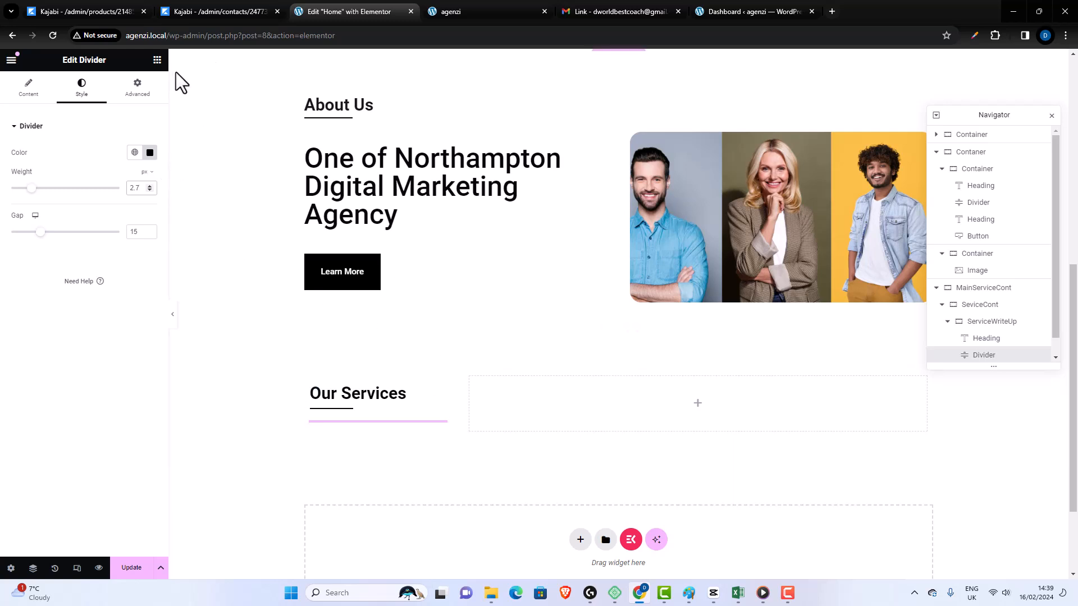
{"action": "left_click", "coordinate": [131, 574]}
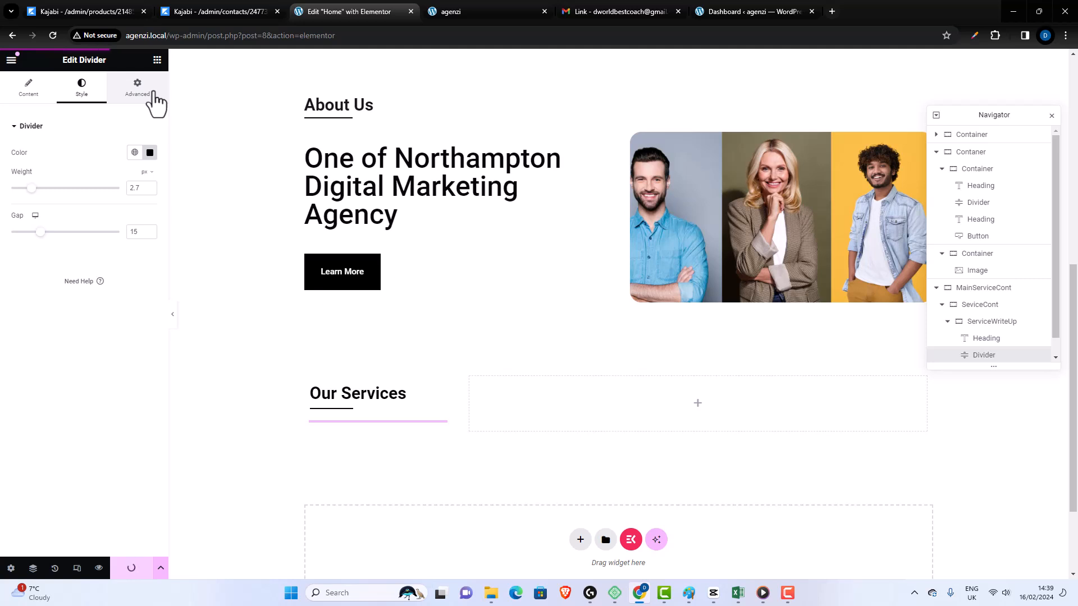
{"action": "left_click", "coordinate": [157, 65]}
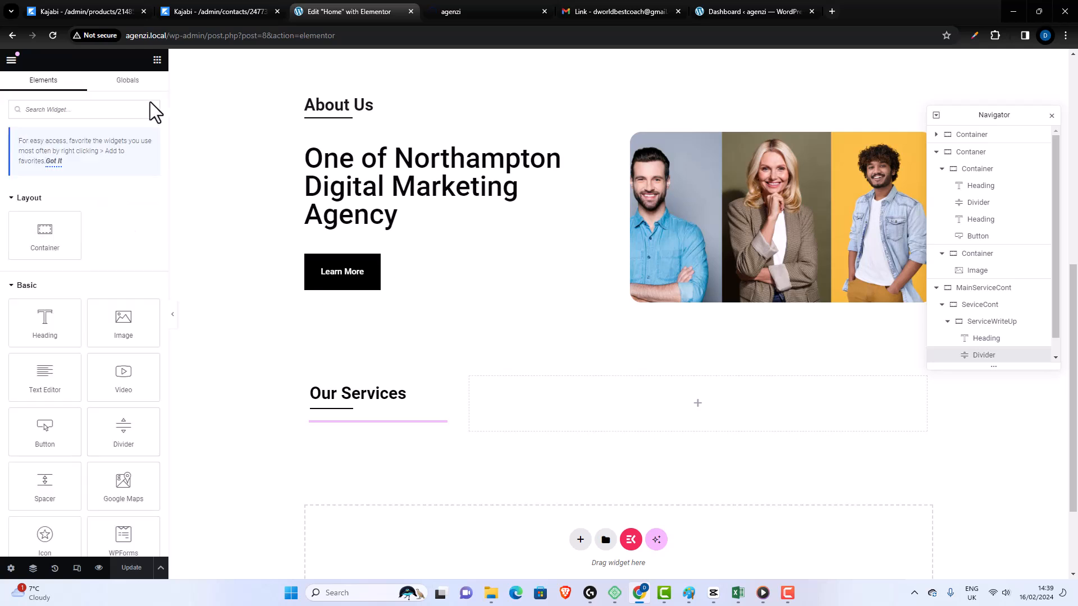
{"action": "left_click_drag", "start_coordinate": [48, 324], "coordinate": [218, 386]}
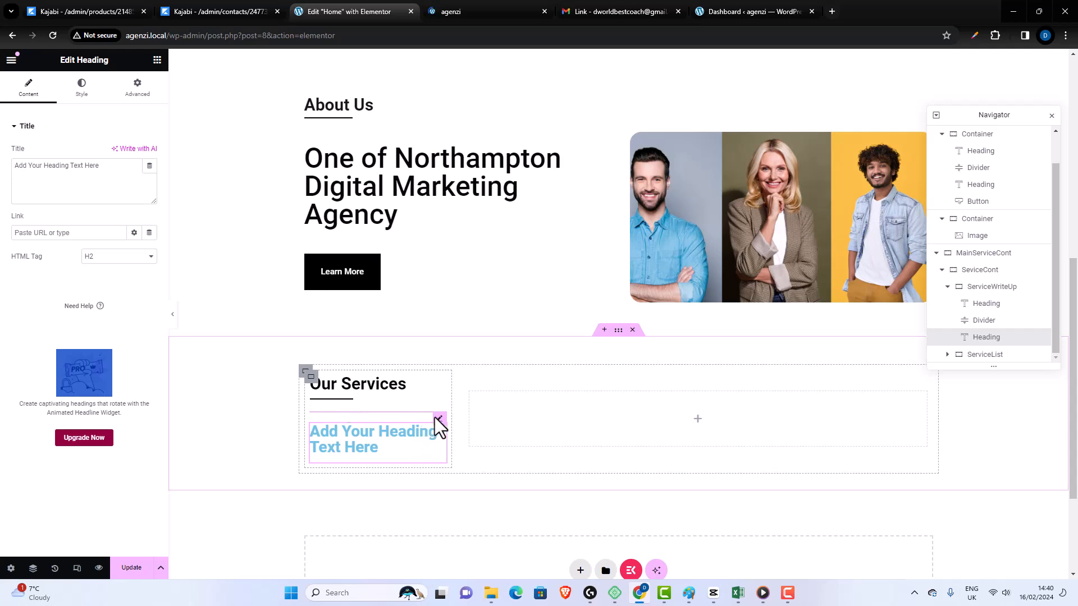
{"action": "key", "text": "Delete"}
- Add a Text Editor widget below the Our Services divider and set its text color to black (#000000)
{"action": "left_click_drag", "start_coordinate": [63, 365], "coordinate": [461, 414]}
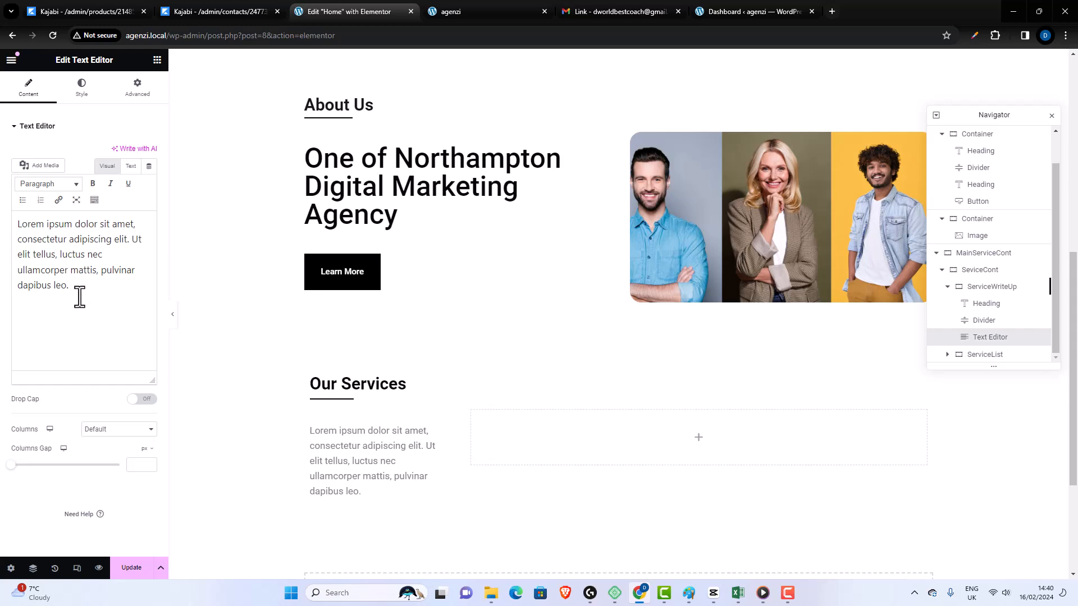
{"action": "left_click_drag", "start_coordinate": [68, 285], "coordinate": [5, 225]}
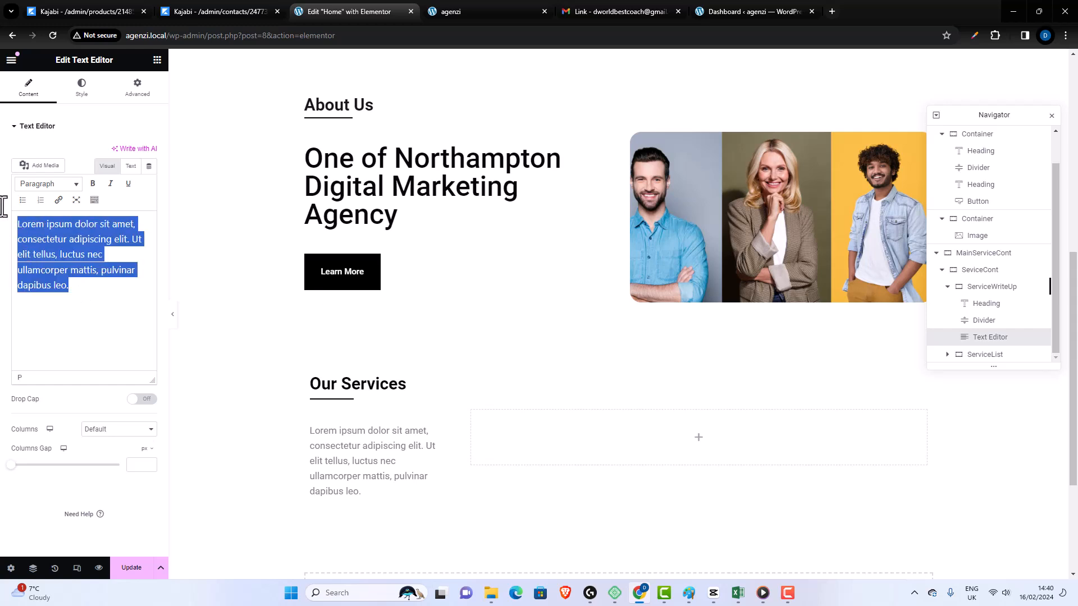
{"action": "left_click", "coordinate": [84, 90]}
{"action": "left_click", "coordinate": [148, 178]}
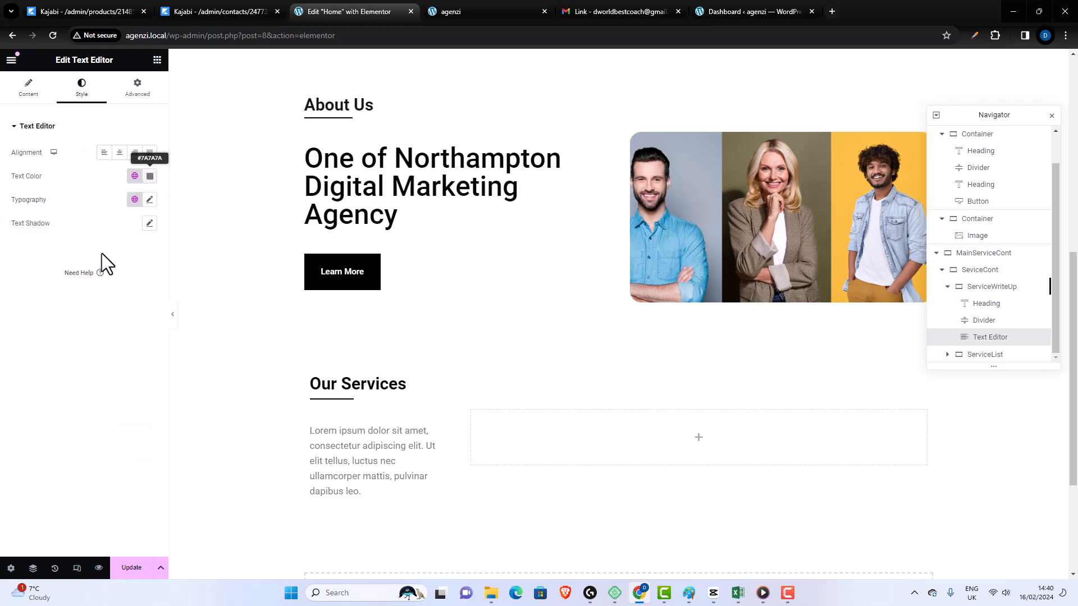
{"action": "left_click_drag", "start_coordinate": [109, 287], "coordinate": [90, 306]}
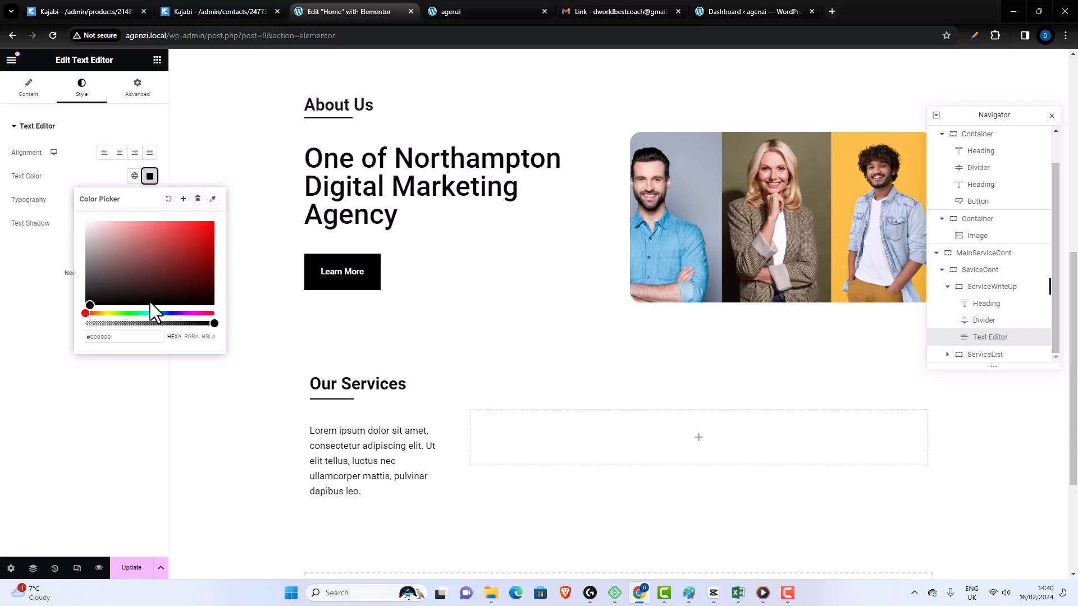
{"action": "left_click", "coordinate": [151, 178]}
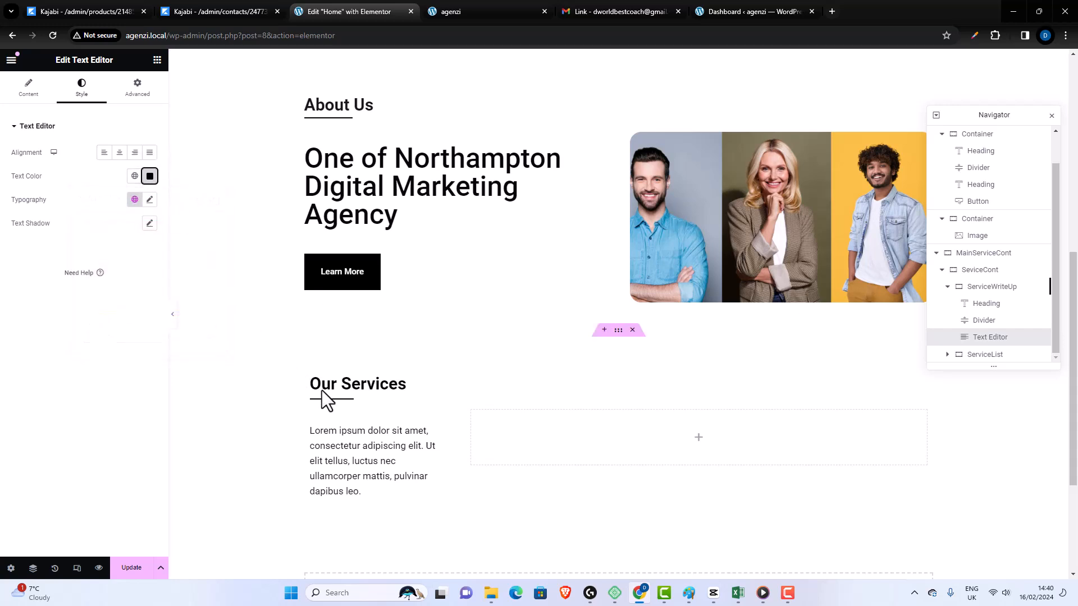
- Set the typography size of the text below the Our Services divider to 20 px
{"action": "left_click", "coordinate": [150, 200]}
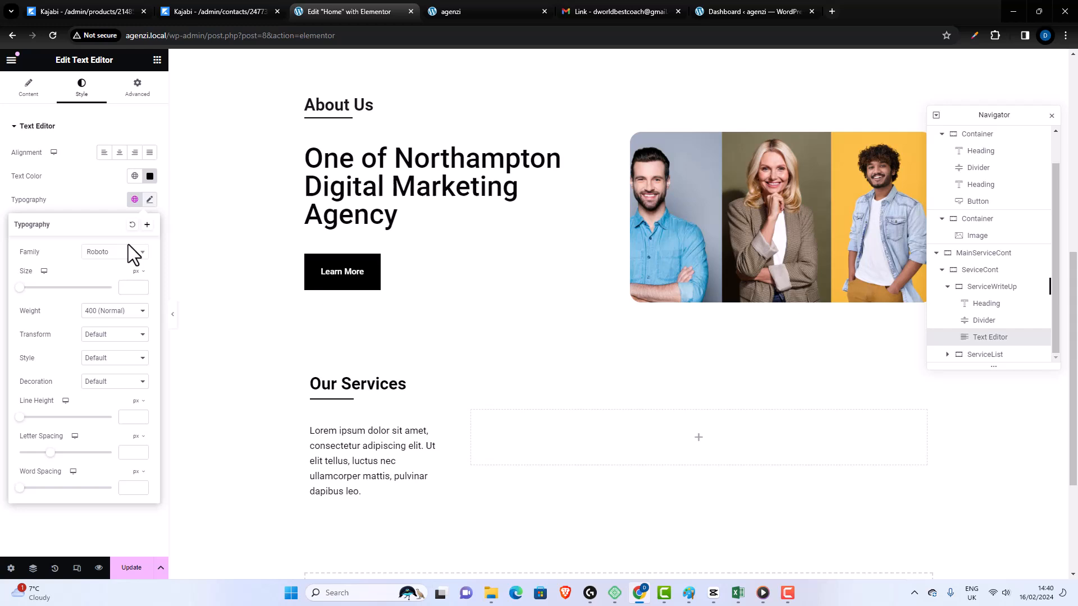
{"action": "left_click", "coordinate": [132, 287]}
{"action": "type", "text": "20"}
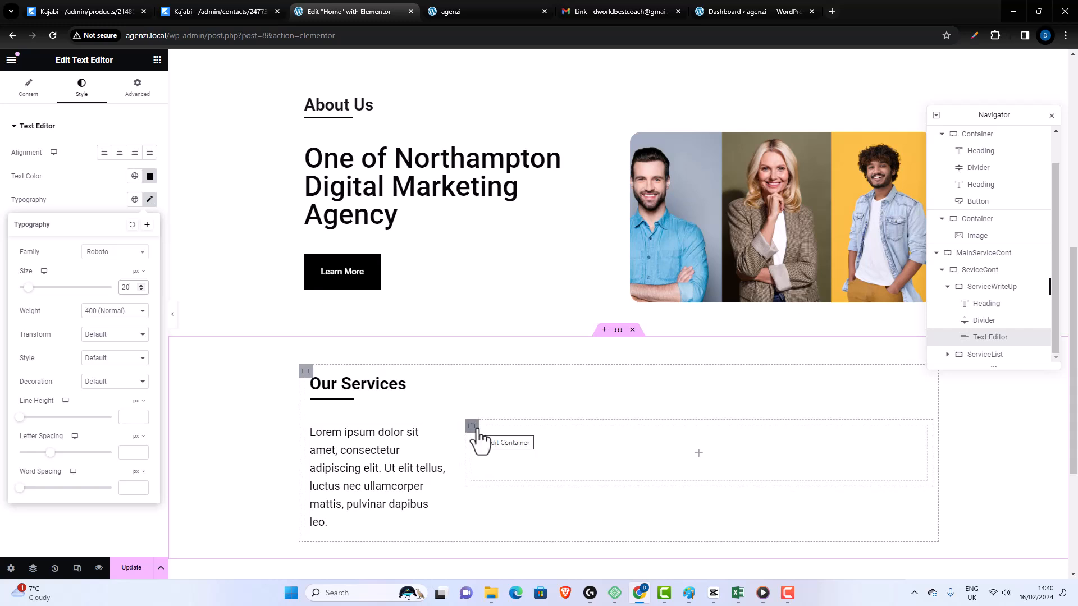
- Add a Button widget below the Our Services text in the write-up column
{"action": "left_click", "coordinate": [156, 67]}
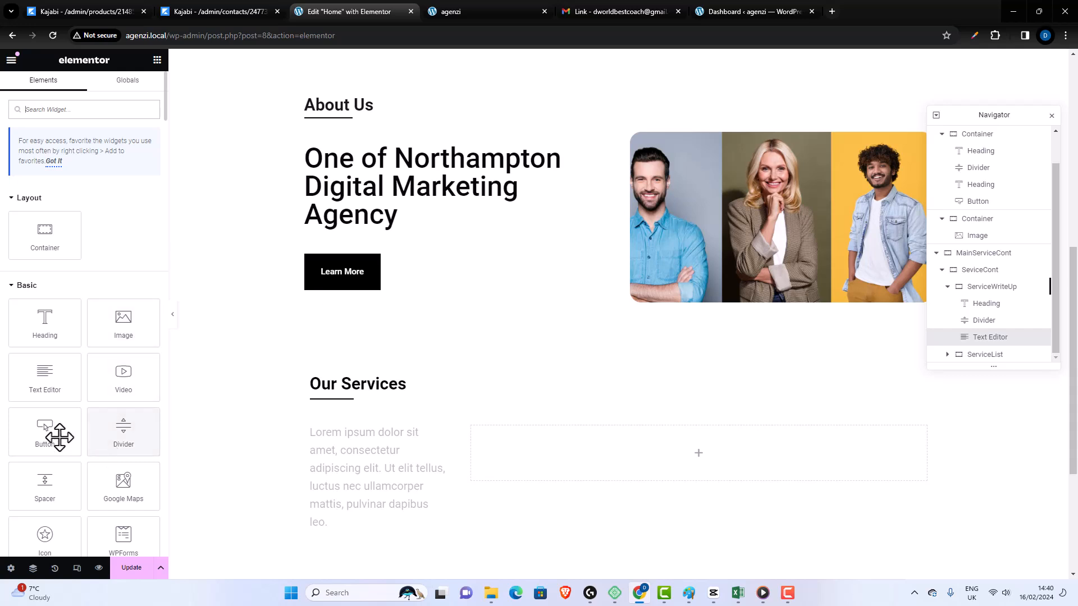
{"action": "left_click_drag", "start_coordinate": [50, 435], "coordinate": [440, 493]}
{"action": "scroll", "coordinate": [447, 492], "scroll_direction": "down", "scroll_amount": 3}
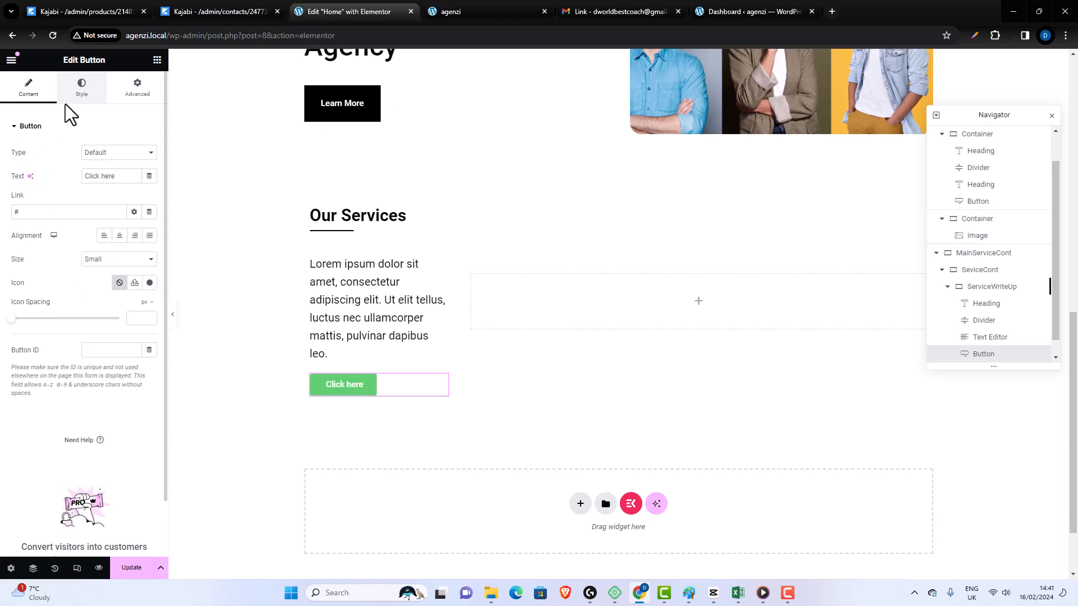
- Unlink the new button's padding and set it to 25 px top and bottom and 40 px right and left
{"action": "left_click", "coordinate": [81, 90]}
{"action": "scroll", "coordinate": [101, 381], "scroll_direction": "down", "scroll_amount": 2}
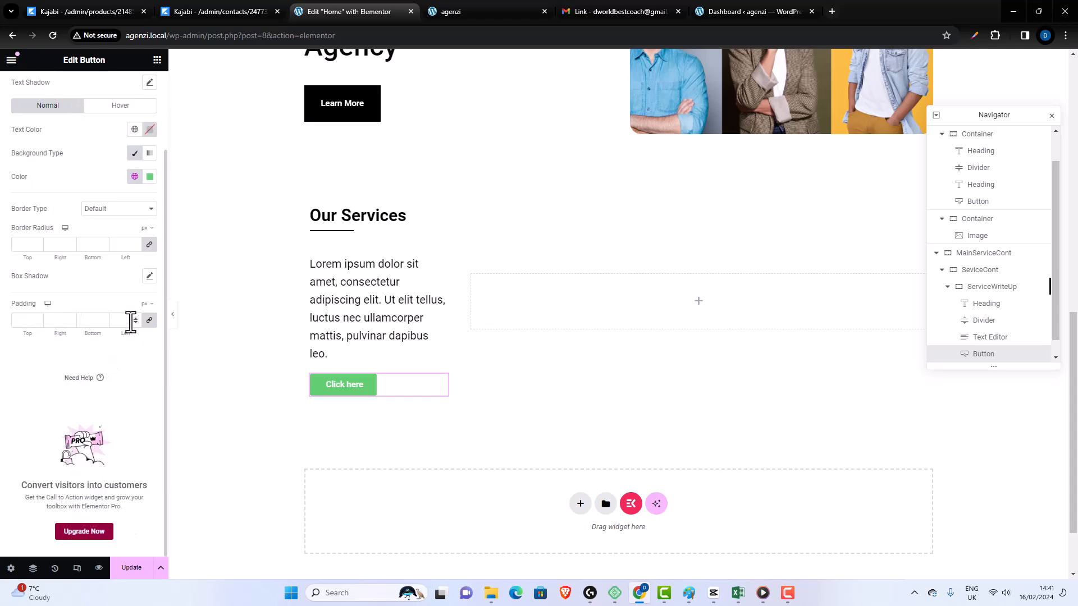
{"action": "left_click", "coordinate": [149, 320]}
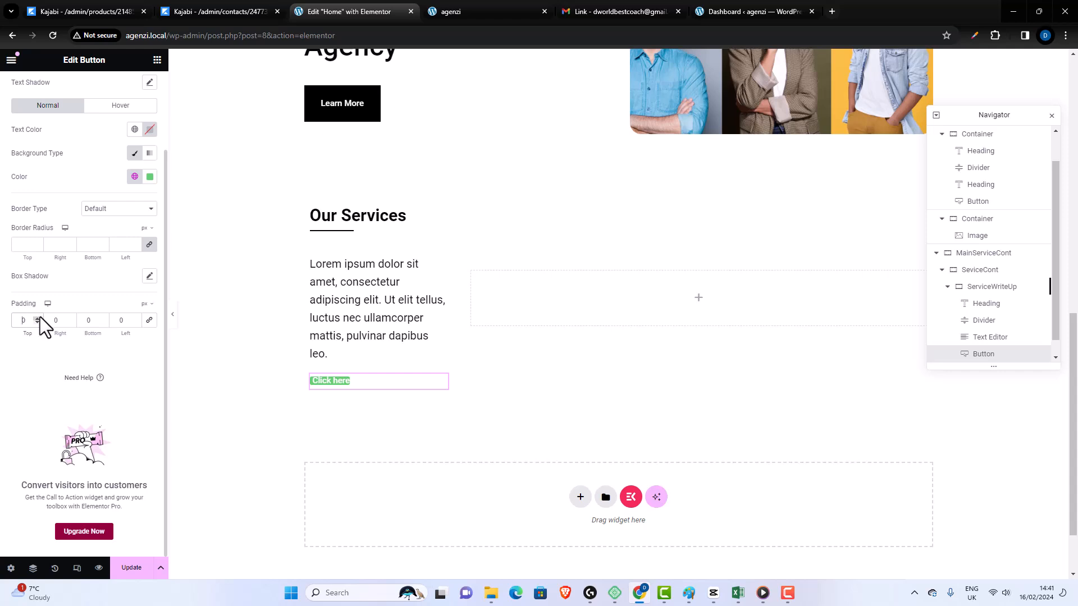
{"action": "left_click", "coordinate": [27, 320]}
{"action": "type", "text": "25"}
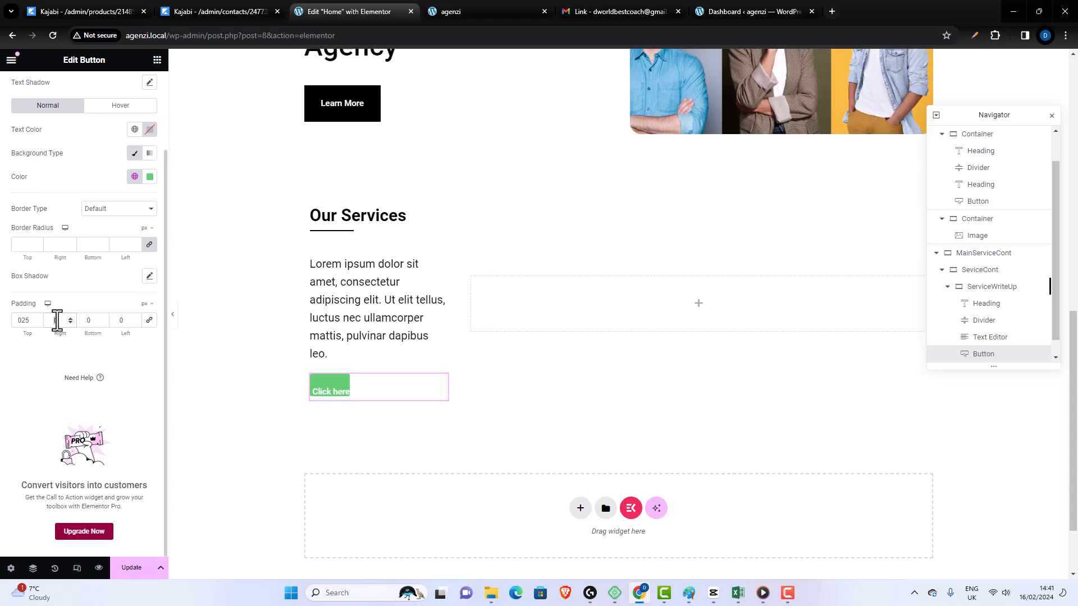
{"action": "type", "text": "40"}
{"action": "left_click", "coordinate": [91, 320]}
{"action": "type", "text": "25"}
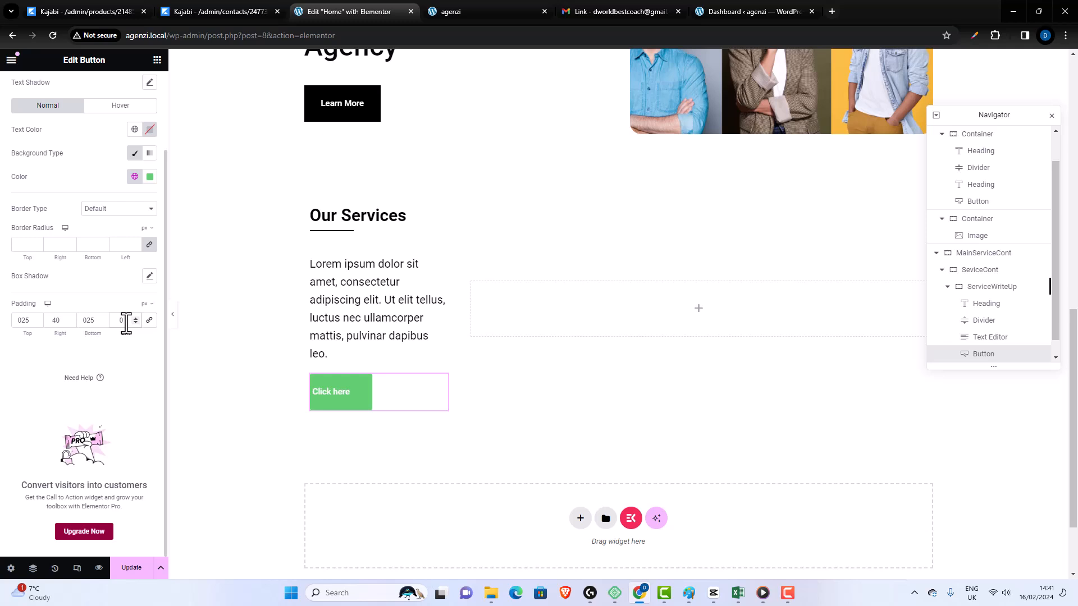
{"action": "left_click", "coordinate": [126, 322]}
{"action": "type", "text": "40"}
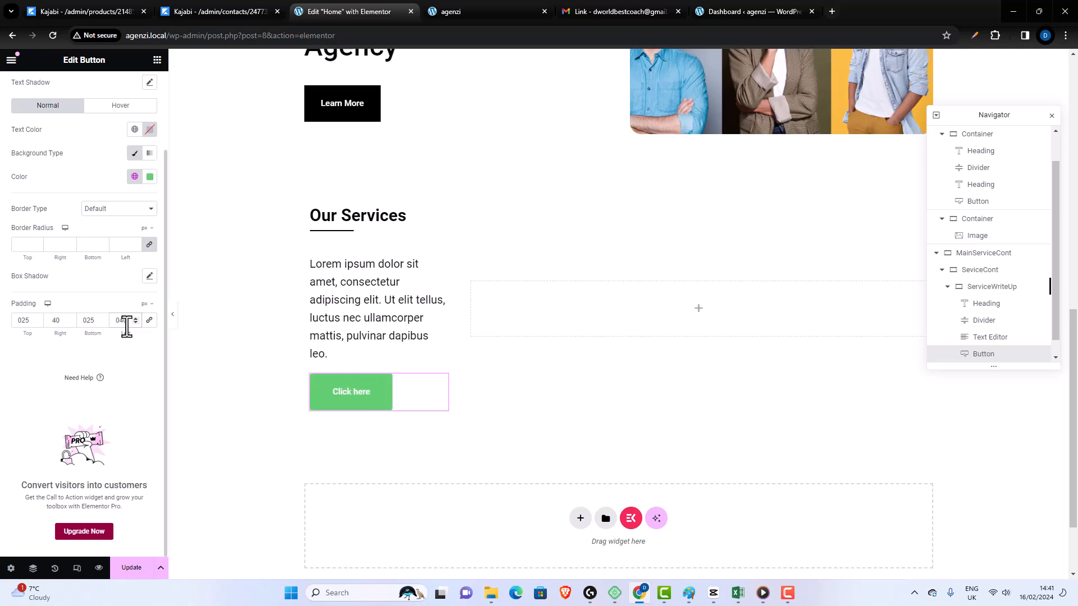
- Set the Our Services button's background color to white (#FFFFFF)
{"action": "left_click", "coordinate": [150, 176]}
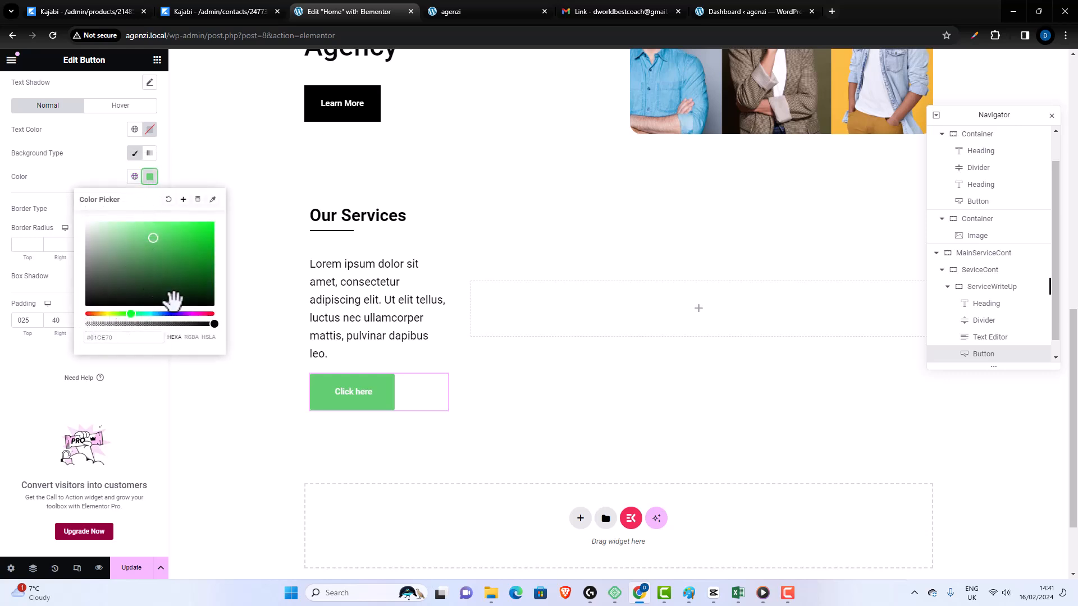
{"action": "left_click_drag", "start_coordinate": [111, 243], "coordinate": [56, 205]}
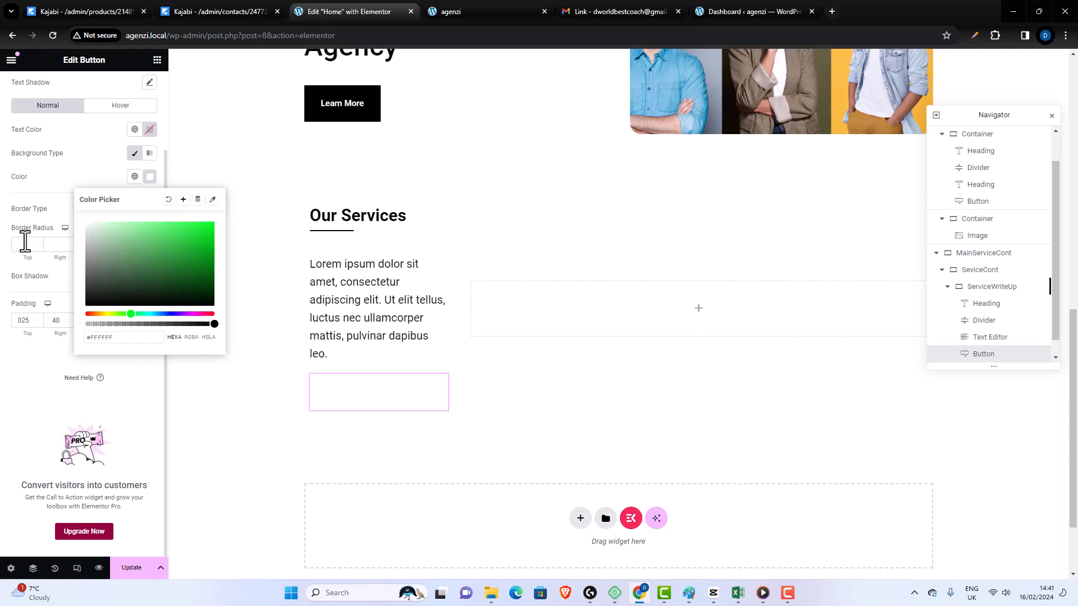
{"action": "left_click", "coordinate": [59, 213]}
- Give the Our Services button a solid 1 px border on all sides, colored black (#000000)
{"action": "left_click", "coordinate": [149, 219]}
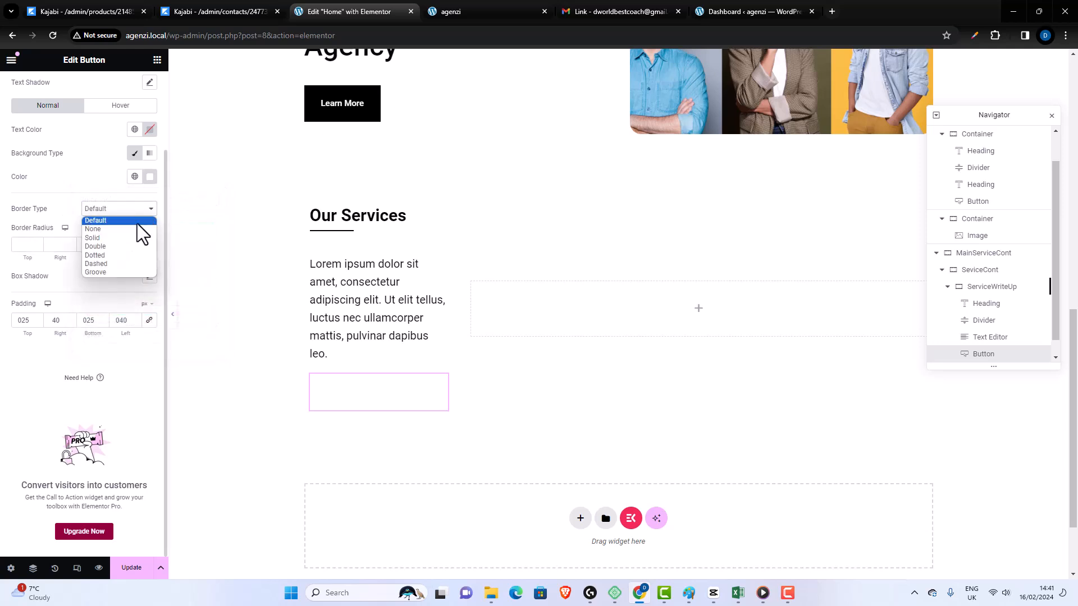
{"action": "key", "text": "Escape"}
{"action": "left_click", "coordinate": [134, 241]}
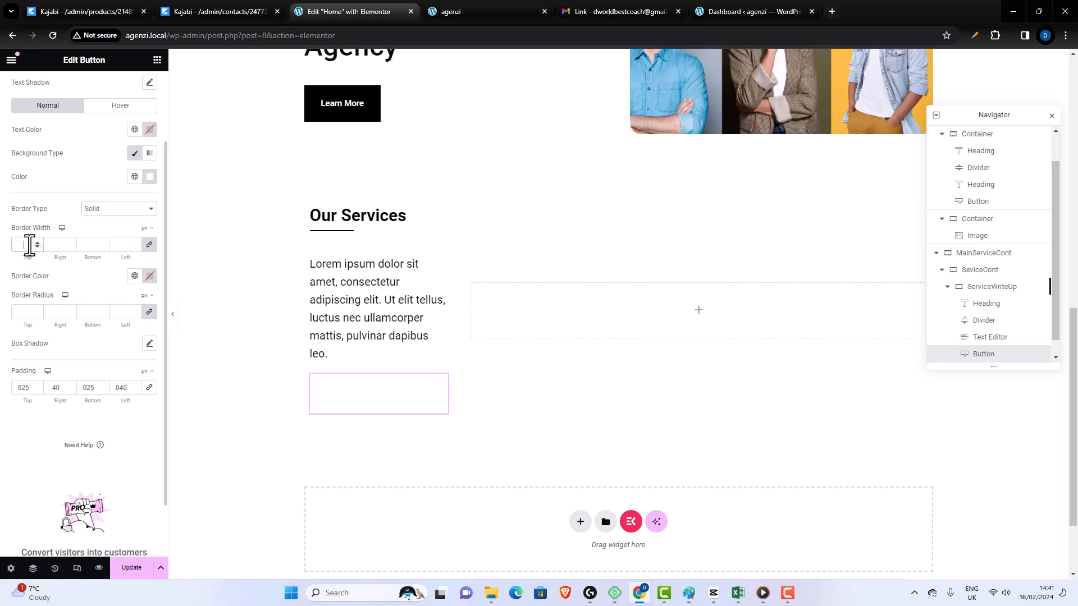
{"action": "type", "text": "1"}
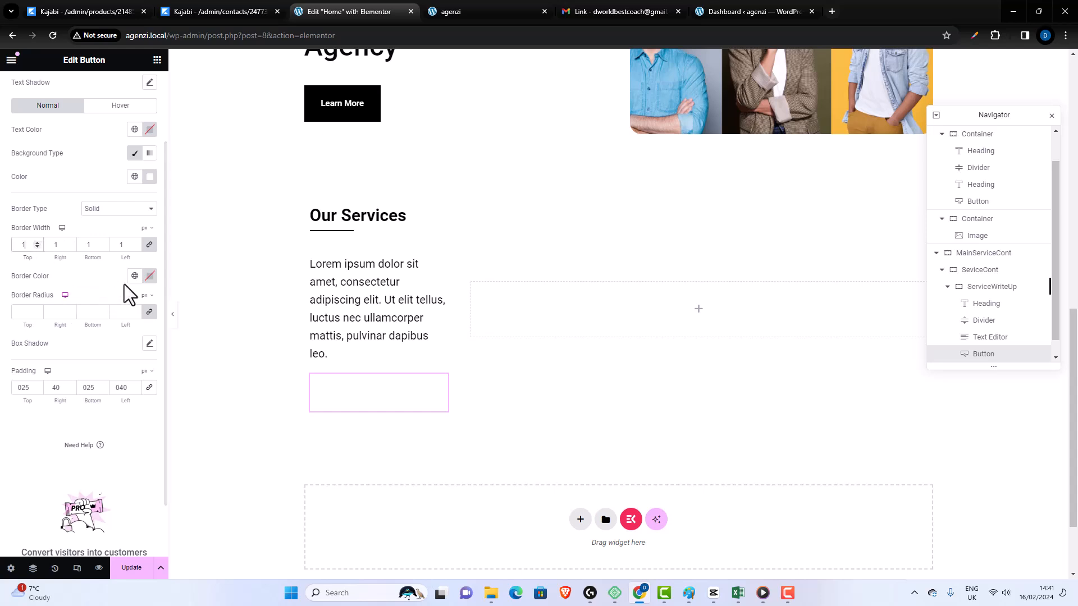
{"action": "left_click", "coordinate": [149, 276]}
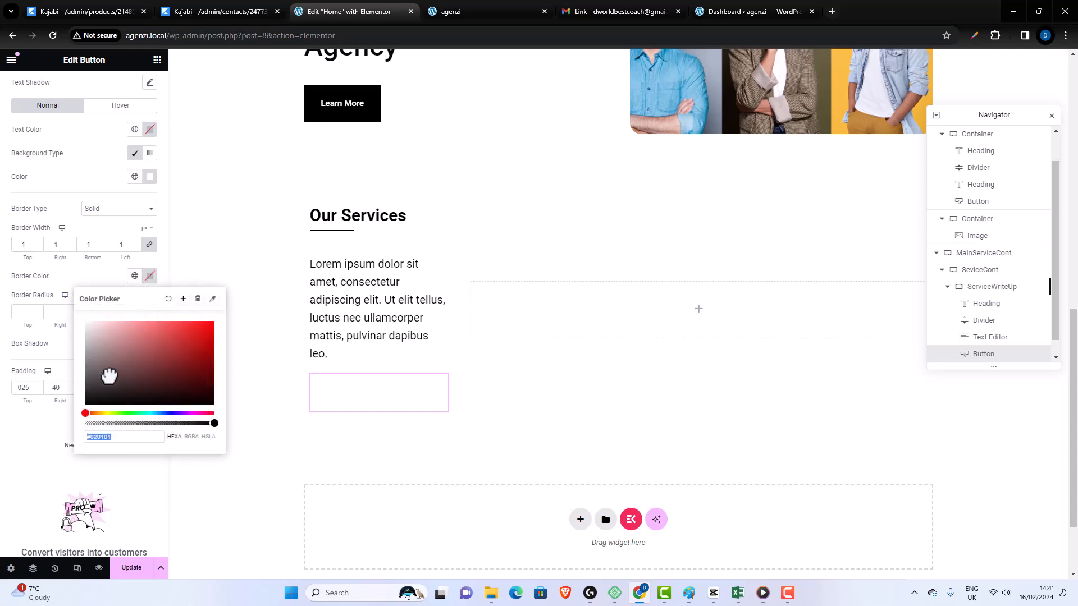
{"action": "left_click", "coordinate": [85, 405]}
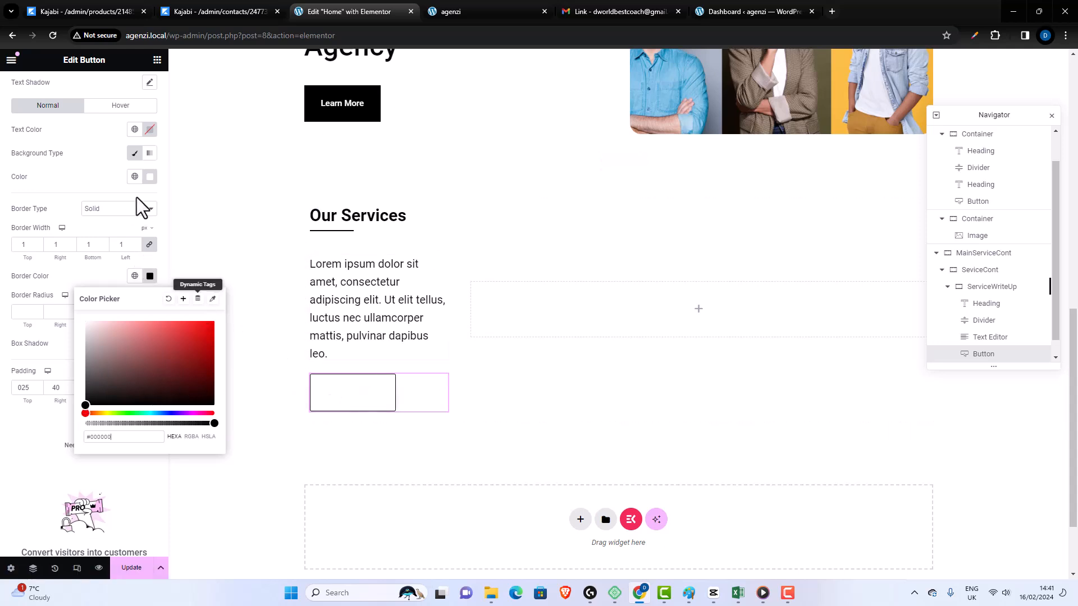
- Try a near-black background (#030303) on the Our Services button, and restore the background color to white (#FFFFFF)
{"action": "left_click", "coordinate": [124, 268]}
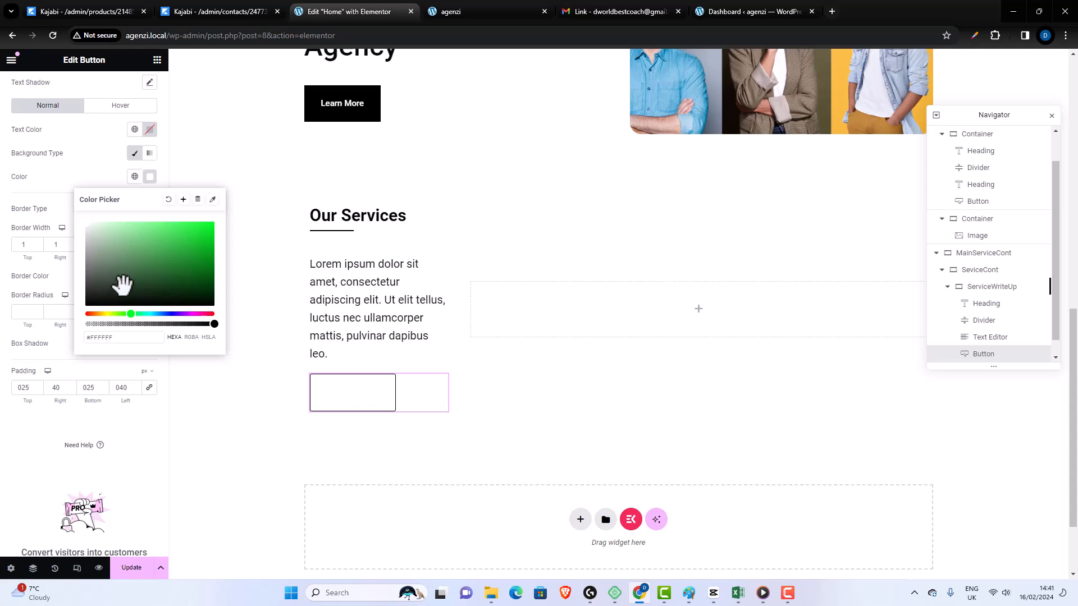
{"action": "left_click", "coordinate": [85, 303]}
{"action": "left_click_drag", "start_coordinate": [87, 302], "coordinate": [85, 306]}
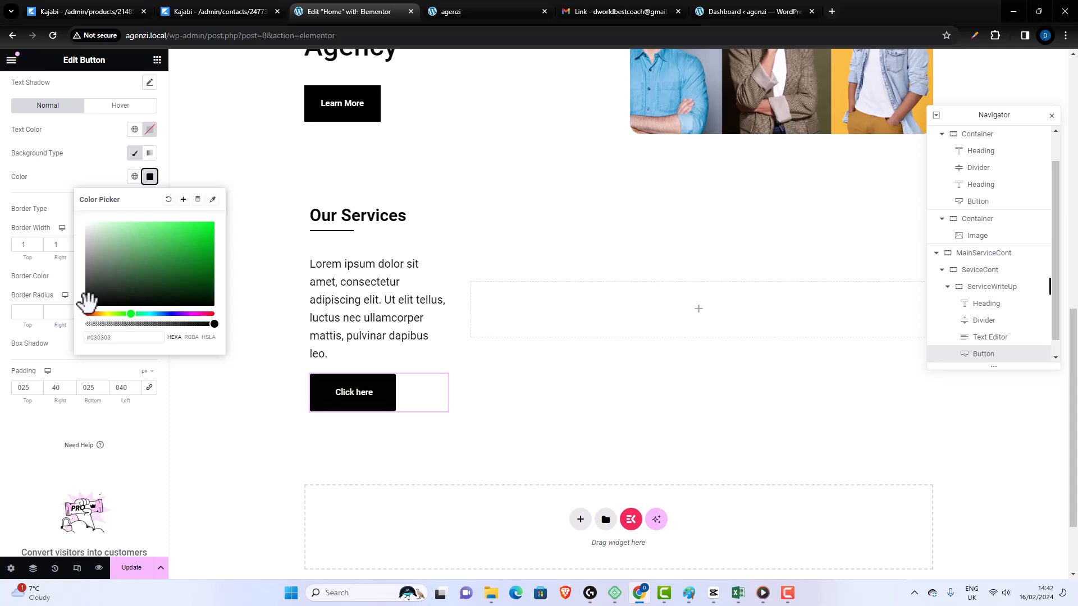
{"action": "key", "text": "ctrl+z"}
{"action": "left_click_drag", "start_coordinate": [104, 243], "coordinate": [42, 191]}
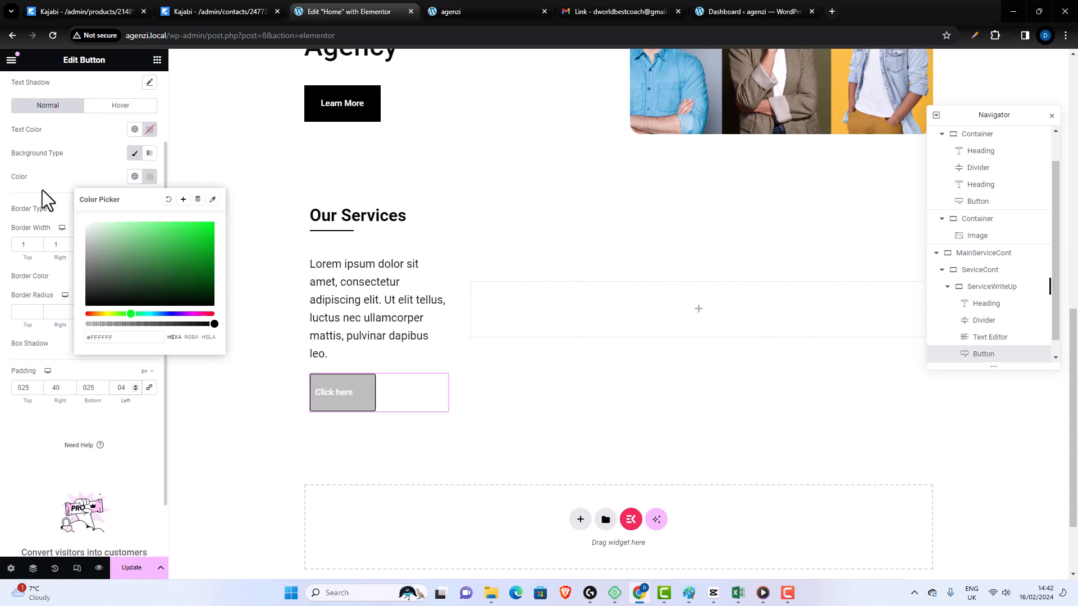
{"action": "left_click", "coordinate": [148, 176]}
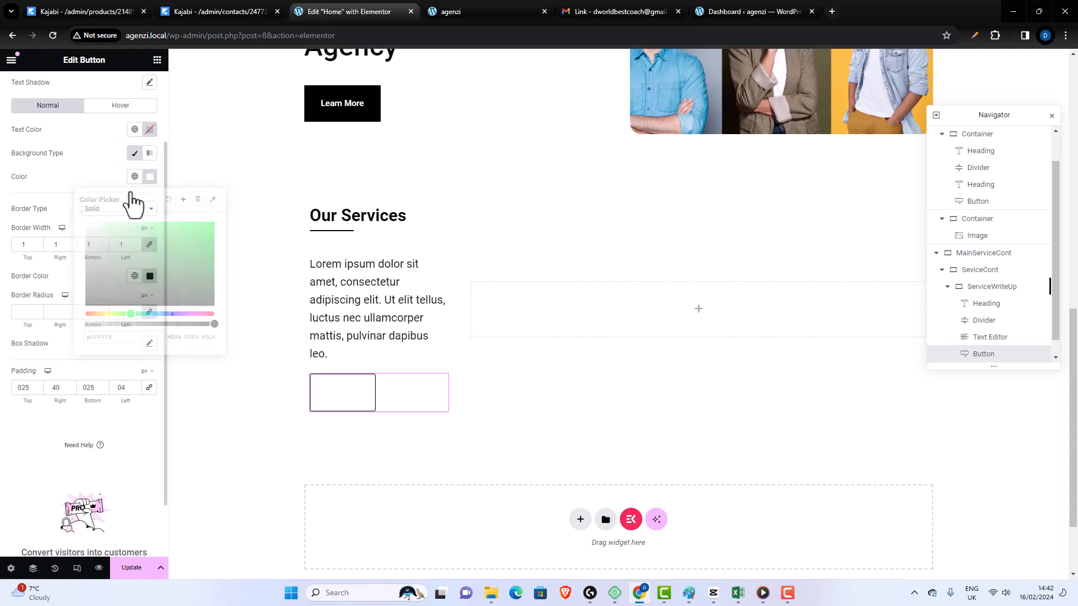
- Set the Our Services button's text color to near-black (#030303) and change its label to "Learn More"
{"action": "left_click", "coordinate": [150, 129]}
{"action": "left_click_drag", "start_coordinate": [139, 197], "coordinate": [85, 259]}
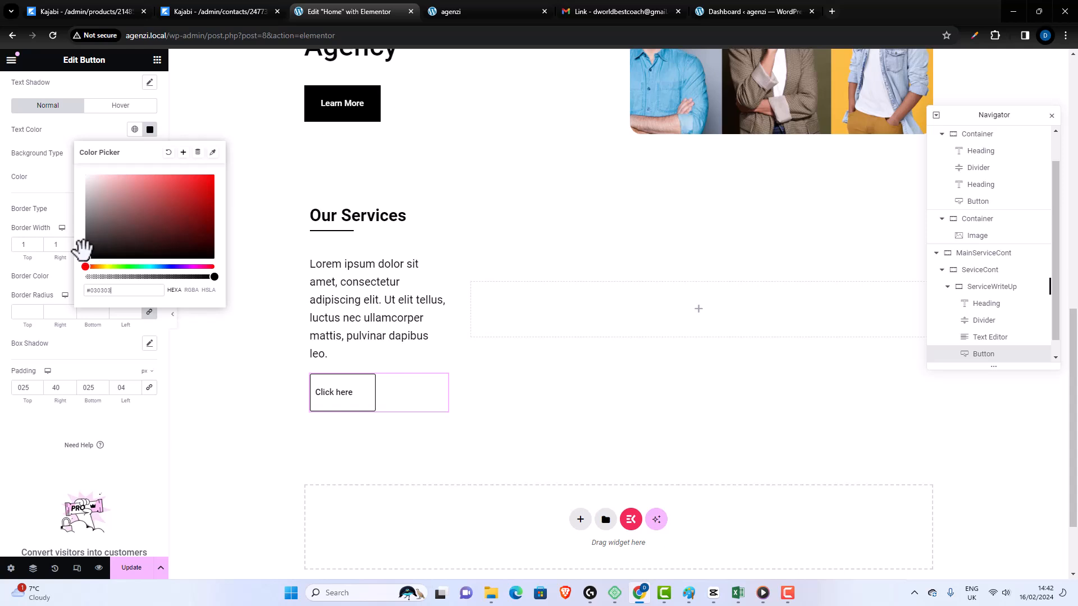
{"action": "scroll", "coordinate": [65, 137], "scroll_direction": "up", "scroll_amount": 2}
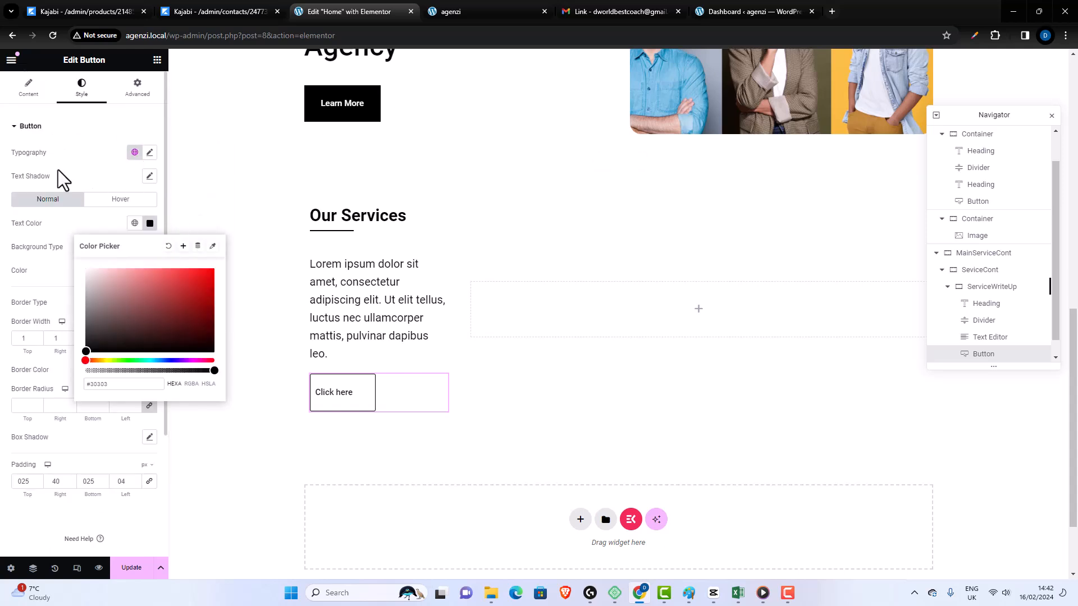
{"action": "left_click", "coordinate": [28, 95]}
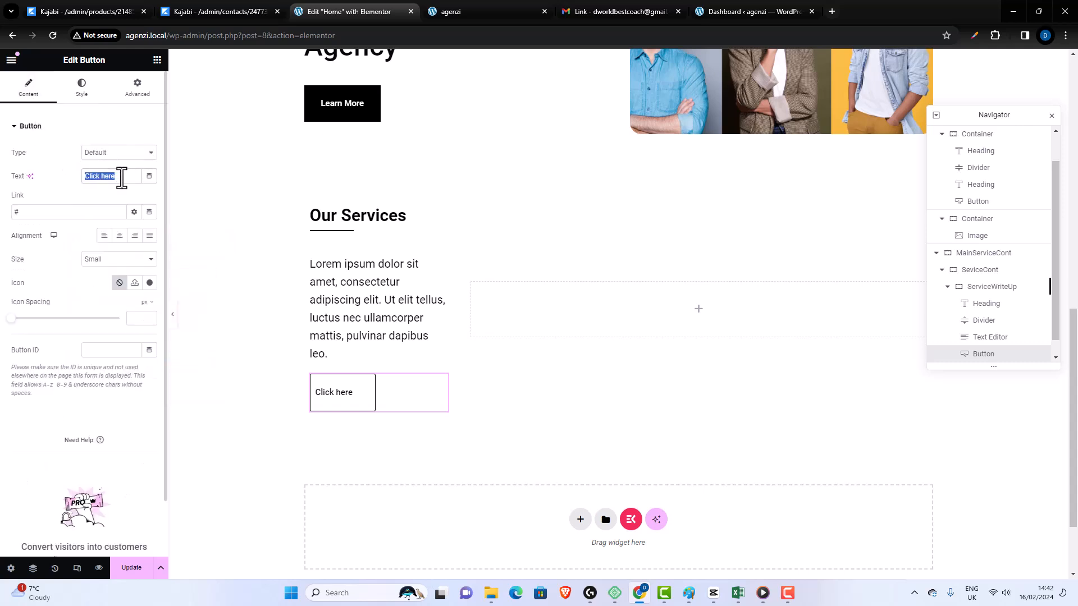
{"action": "type", "text": "L"}
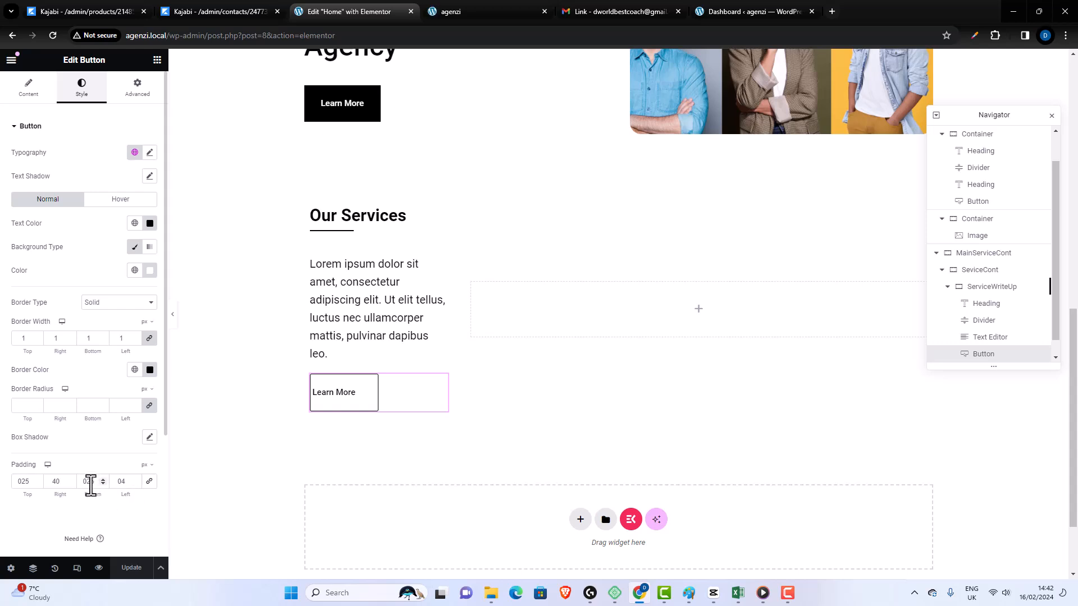
- Set the Our Services button's left padding to 40 px and update the page
{"action": "left_click_drag", "start_coordinate": [127, 482], "coordinate": [105, 481]}
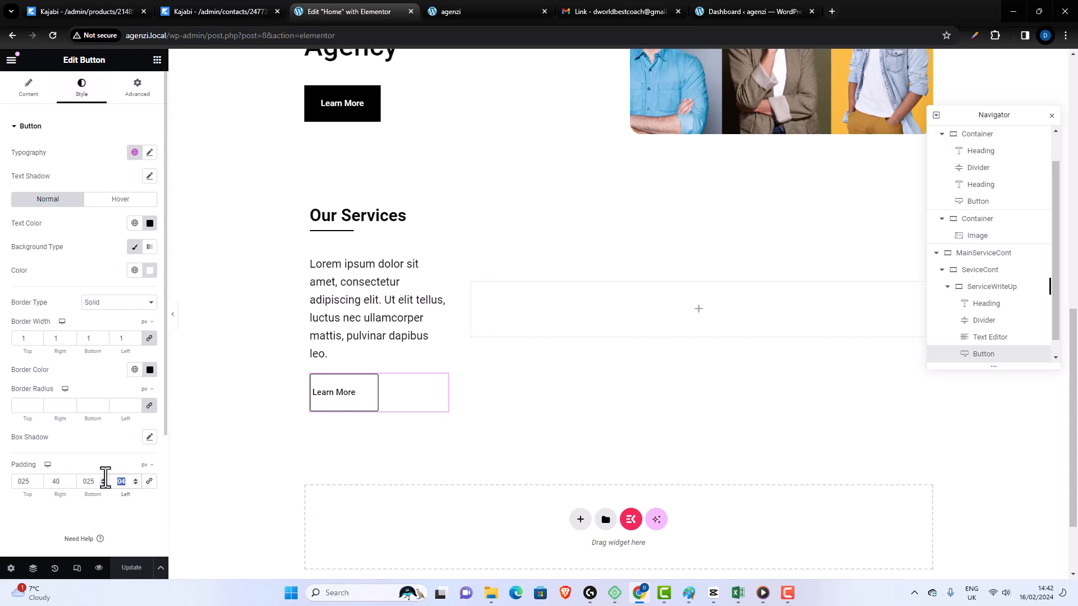
{"action": "type", "text": "40"}
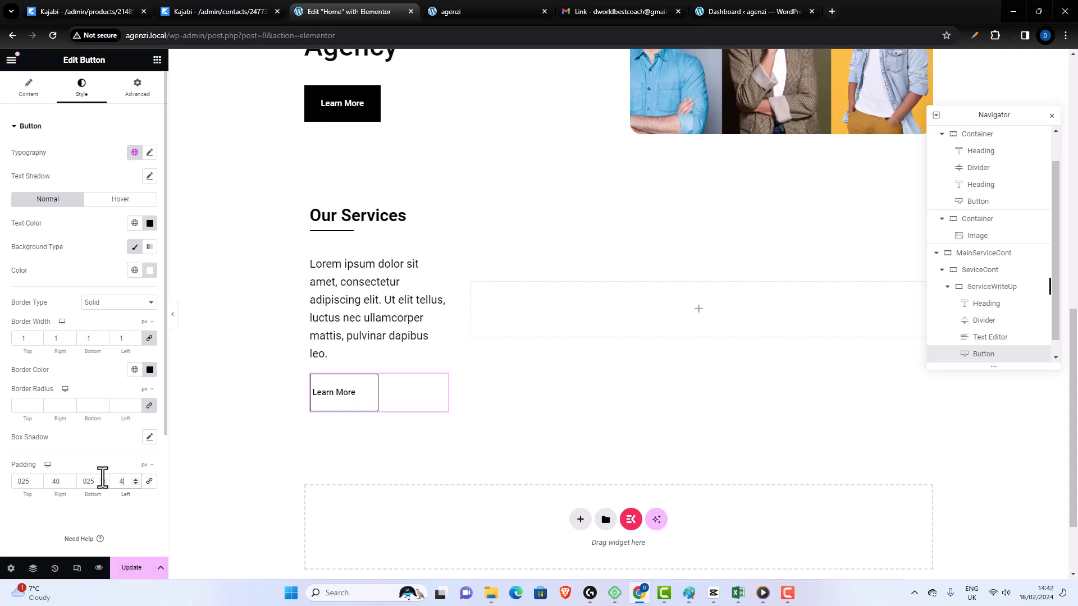
{"action": "left_click", "coordinate": [127, 571]}
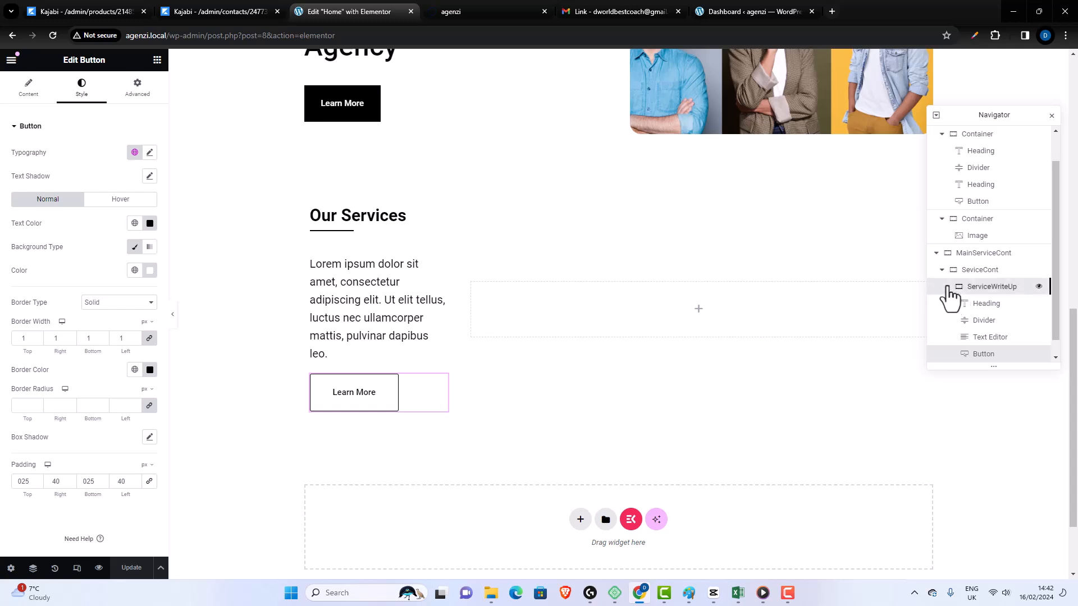
- Collapse ServiceWriteUp in the page structure and slightly widen the write-up column beside the ServiceList container
{"action": "left_click", "coordinate": [947, 287]}
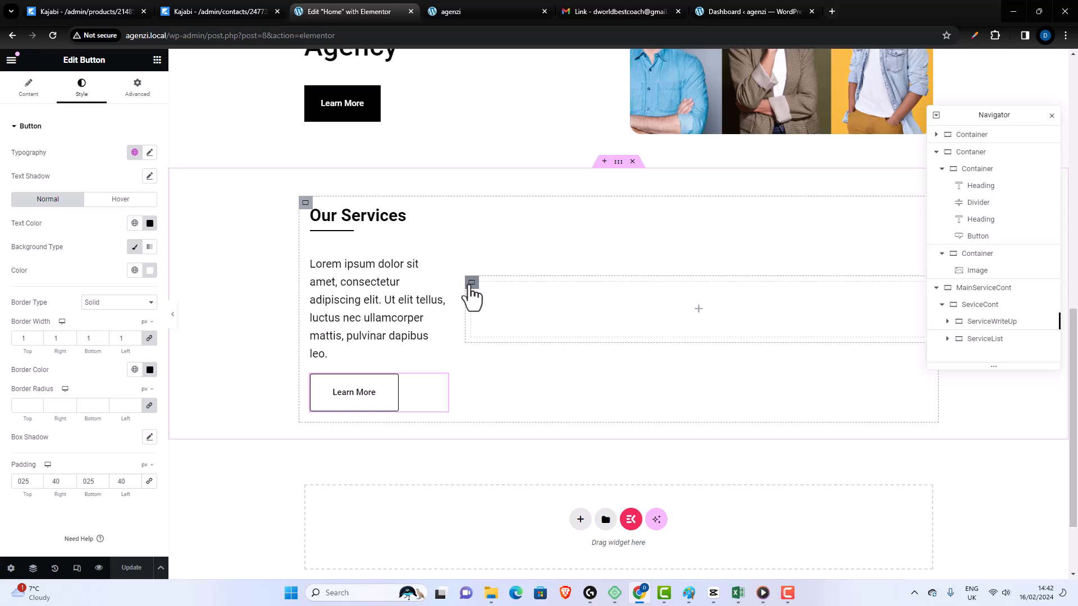
{"action": "left_click", "coordinate": [470, 288]}
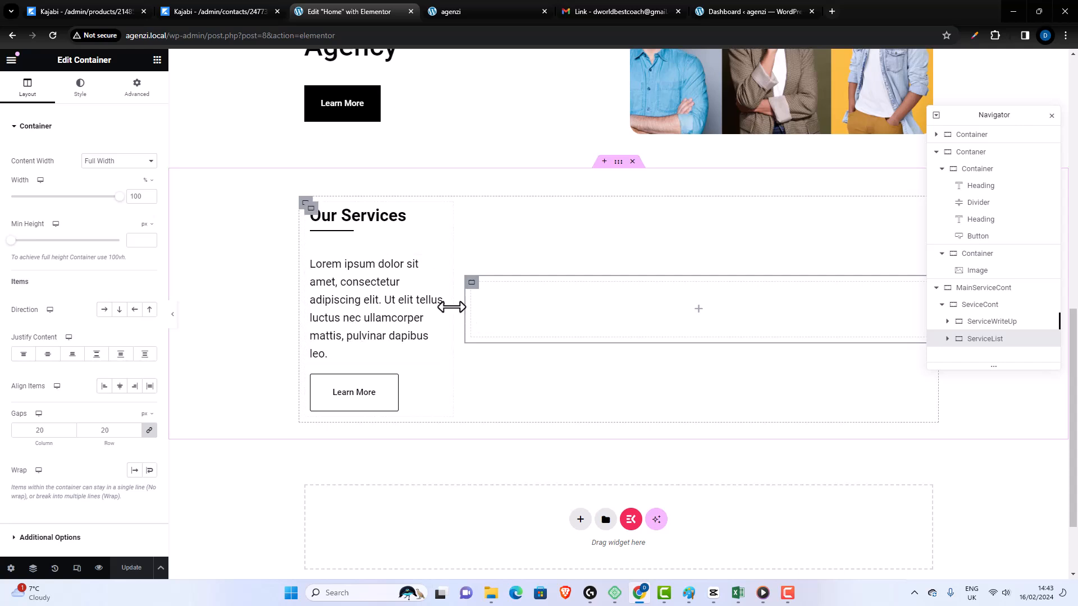
{"action": "left_click_drag", "start_coordinate": [452, 307], "coordinate": [484, 306]}
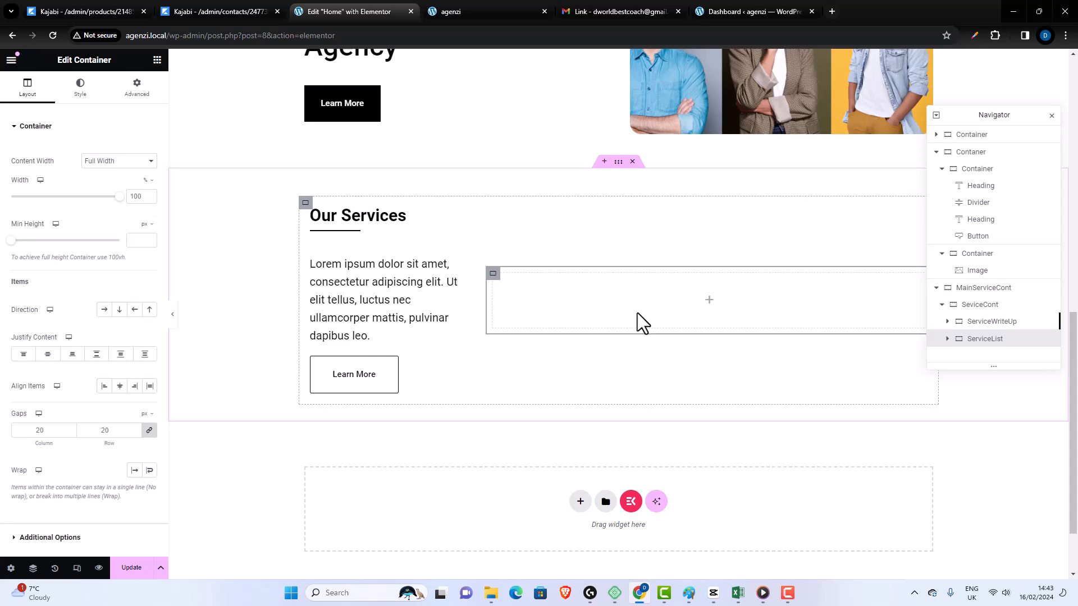
- Add a new container inside ServiceList and rename it ListOne
{"action": "left_click", "coordinate": [157, 60]}
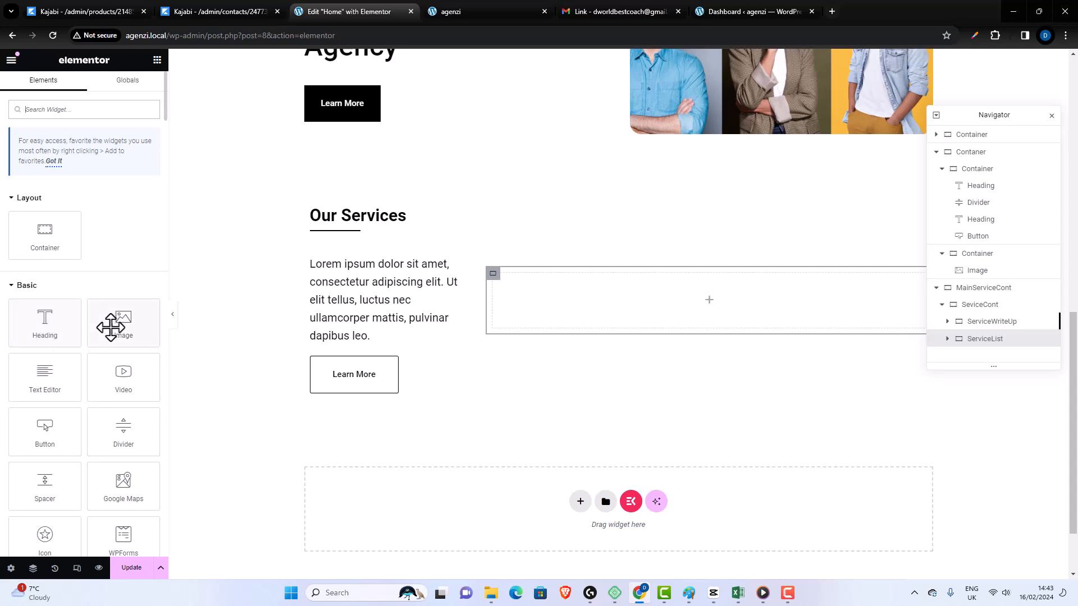
{"action": "left_click_drag", "start_coordinate": [44, 233], "coordinate": [656, 307]}
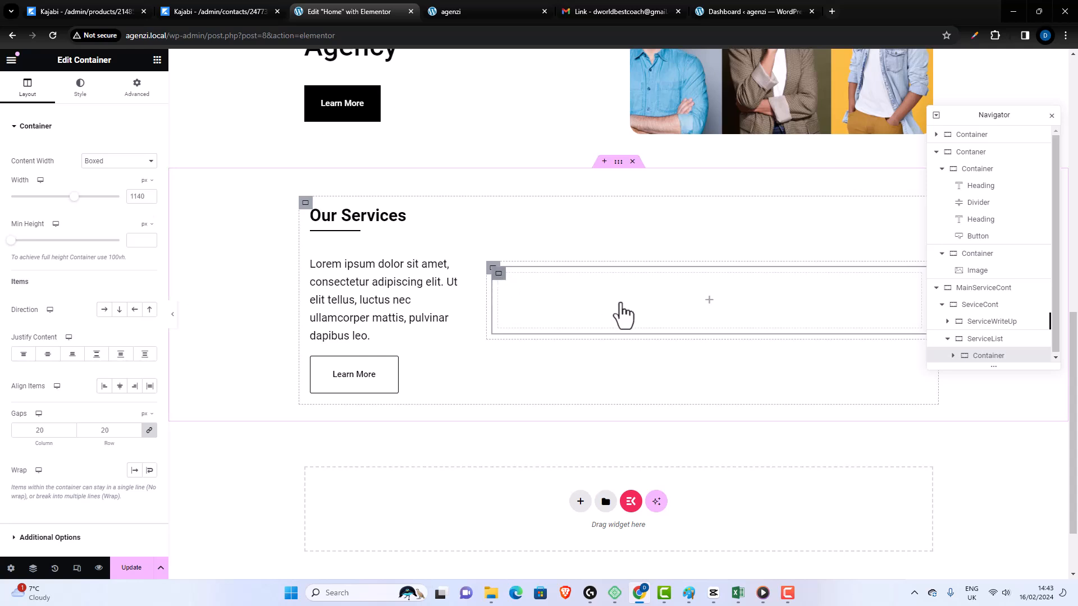
{"action": "left_click", "coordinate": [998, 339]}
{"action": "double_click", "coordinate": [1007, 340]}
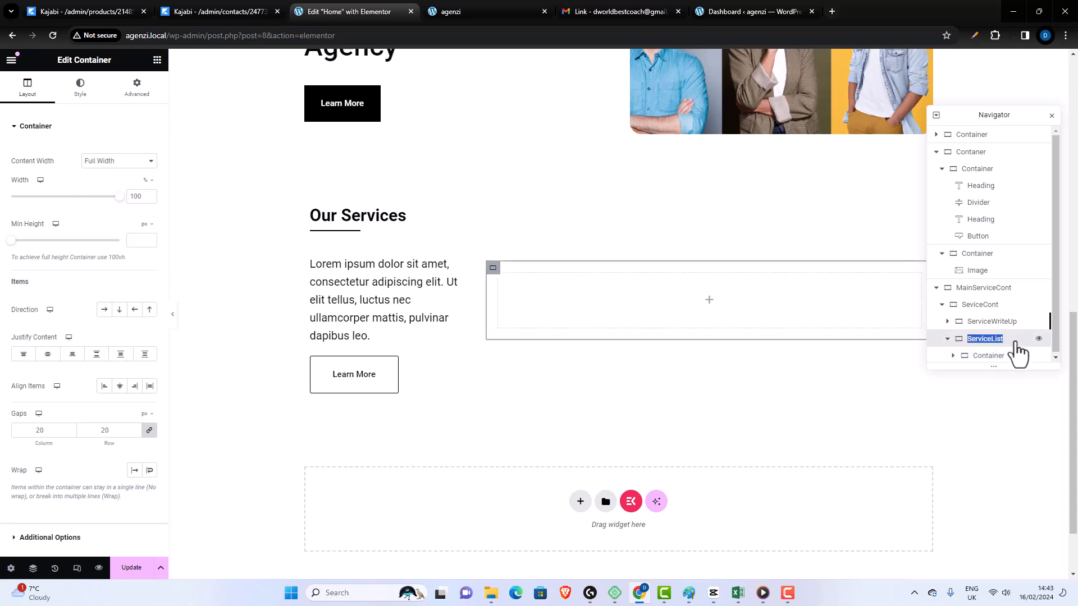
{"action": "left_click", "coordinate": [1008, 339]}
{"action": "left_click", "coordinate": [988, 357]}
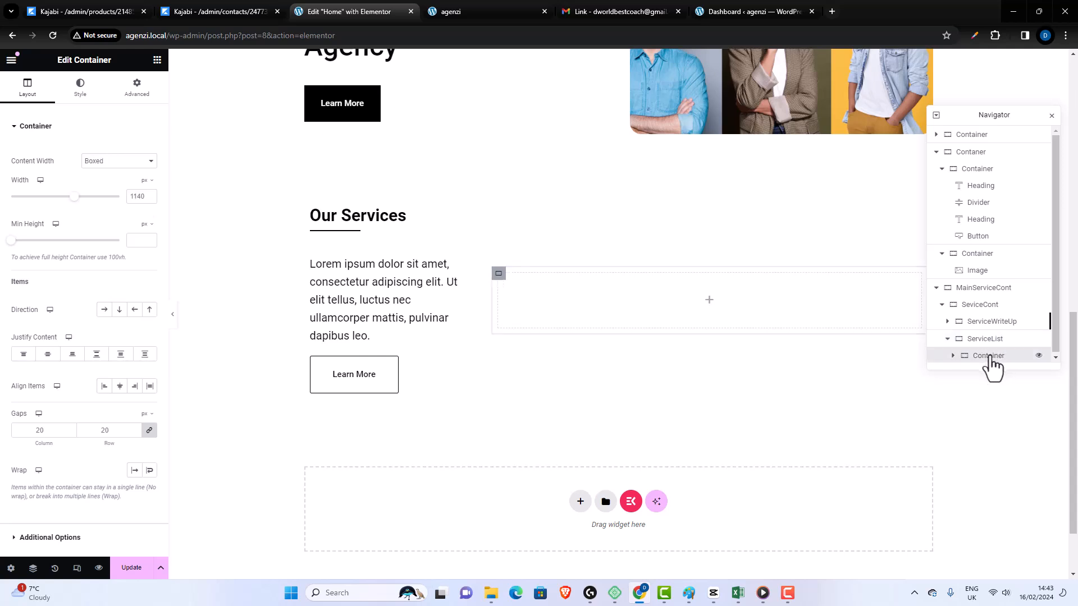
{"action": "double_click", "coordinate": [989, 357]}
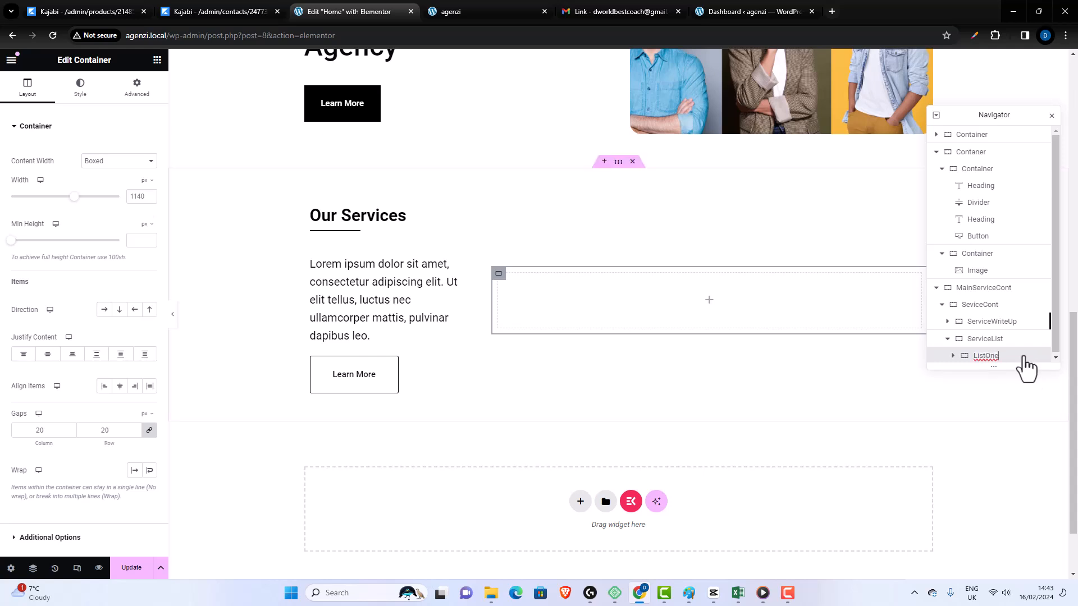
- Finish naming the ListOne container and duplicate it inside ServiceList
{"action": "left_click", "coordinate": [1012, 357]}
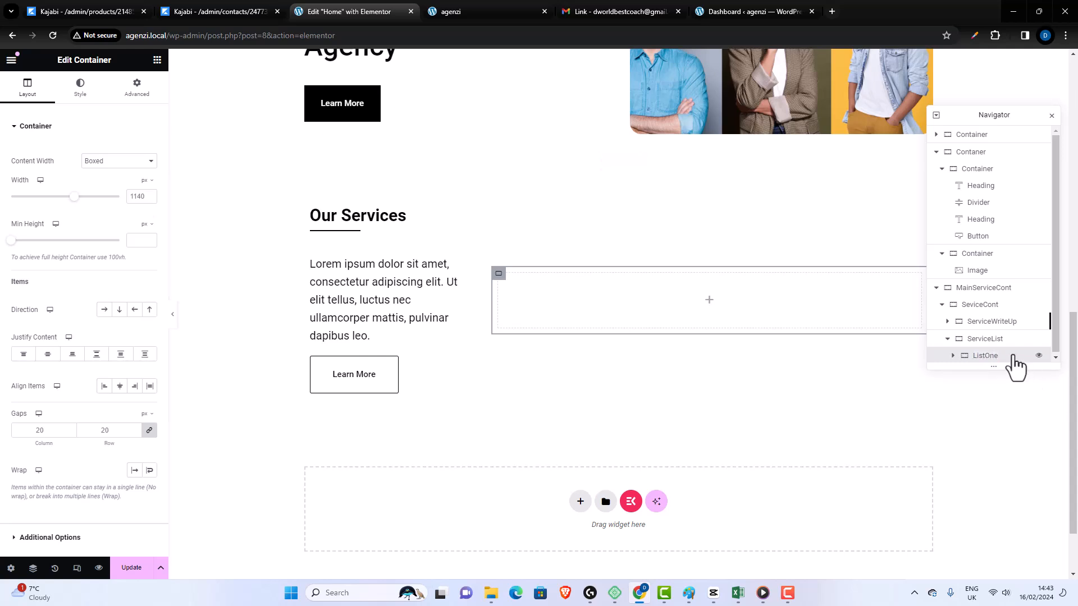
{"action": "right_click", "coordinate": [500, 276]}
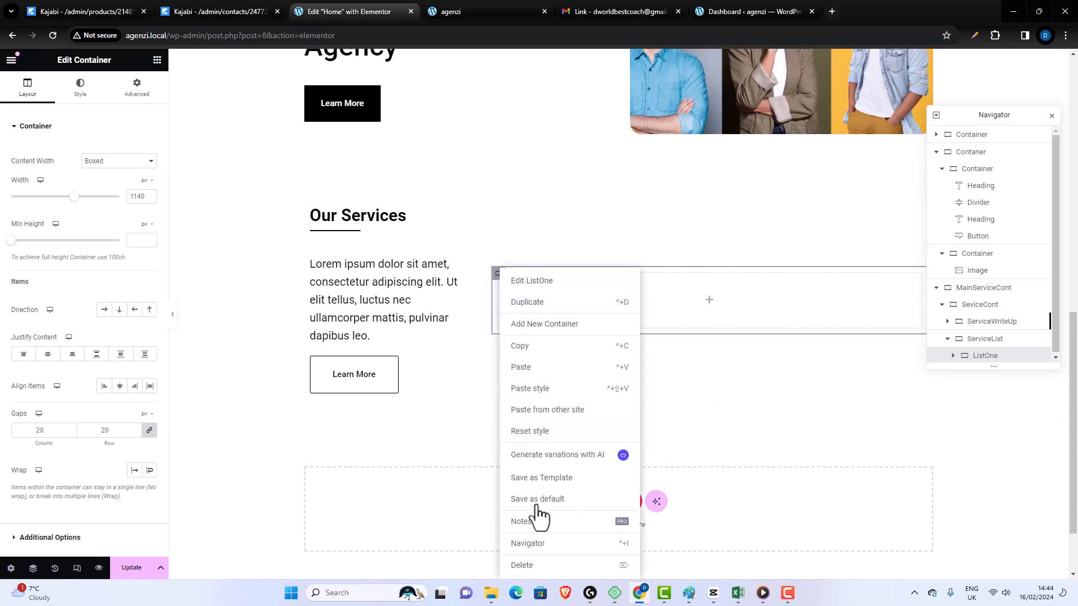
{"action": "left_click", "coordinate": [527, 310]}
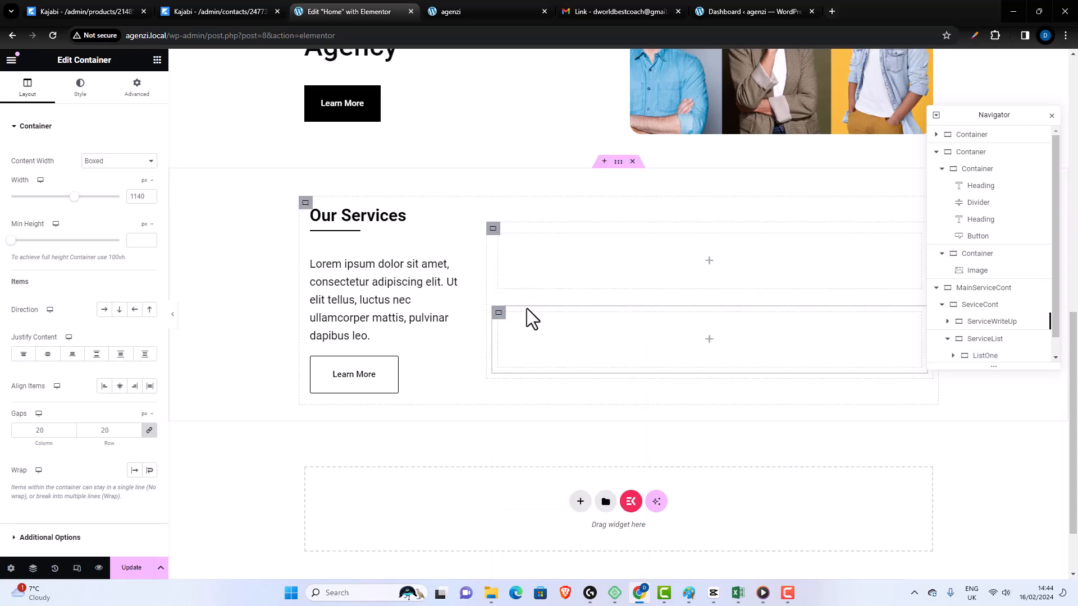
- Arrange the ServiceList container's contents in a horizontal row, with justify content and align items both centered
{"action": "left_click", "coordinate": [492, 228]}
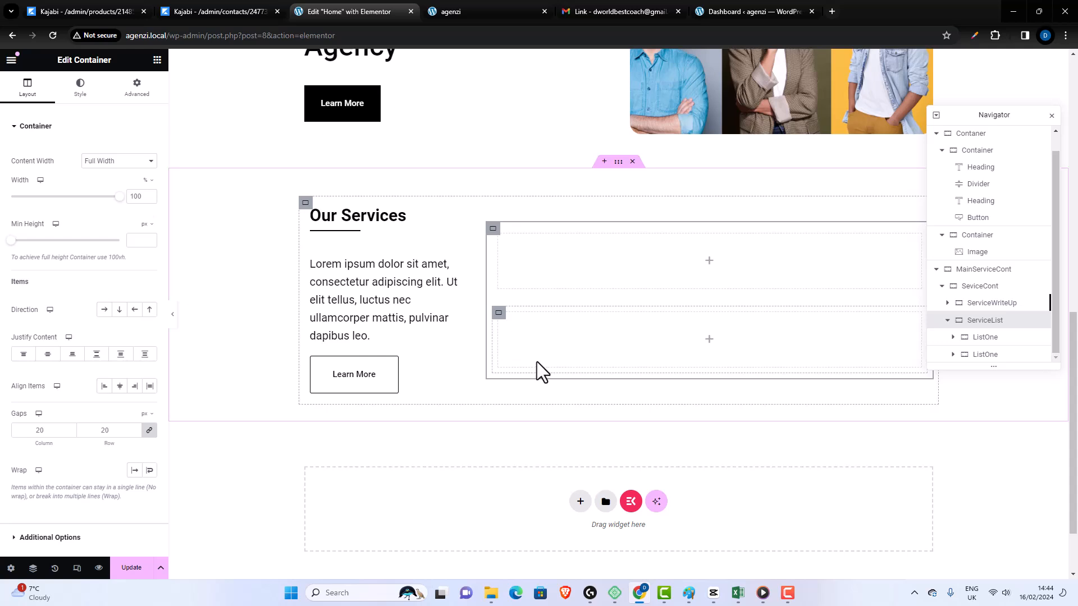
{"action": "left_click", "coordinate": [103, 309]}
{"action": "left_click", "coordinate": [120, 388]}
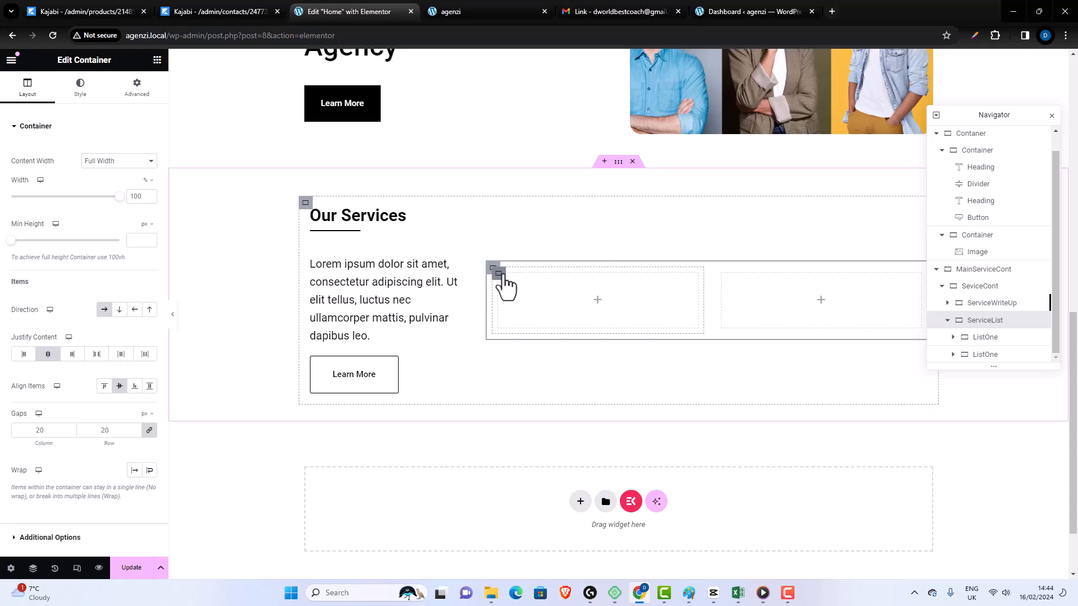
- Add a new container inside the first ListOne and duplicate it
{"action": "left_click", "coordinate": [499, 275]}
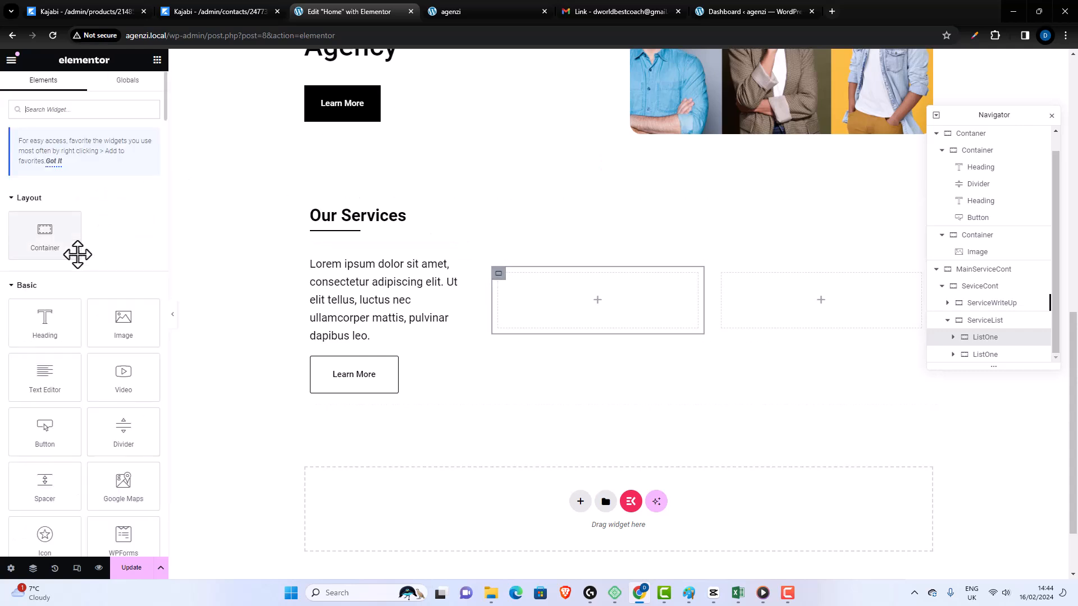
{"action": "left_click_drag", "start_coordinate": [60, 248], "coordinate": [547, 291]}
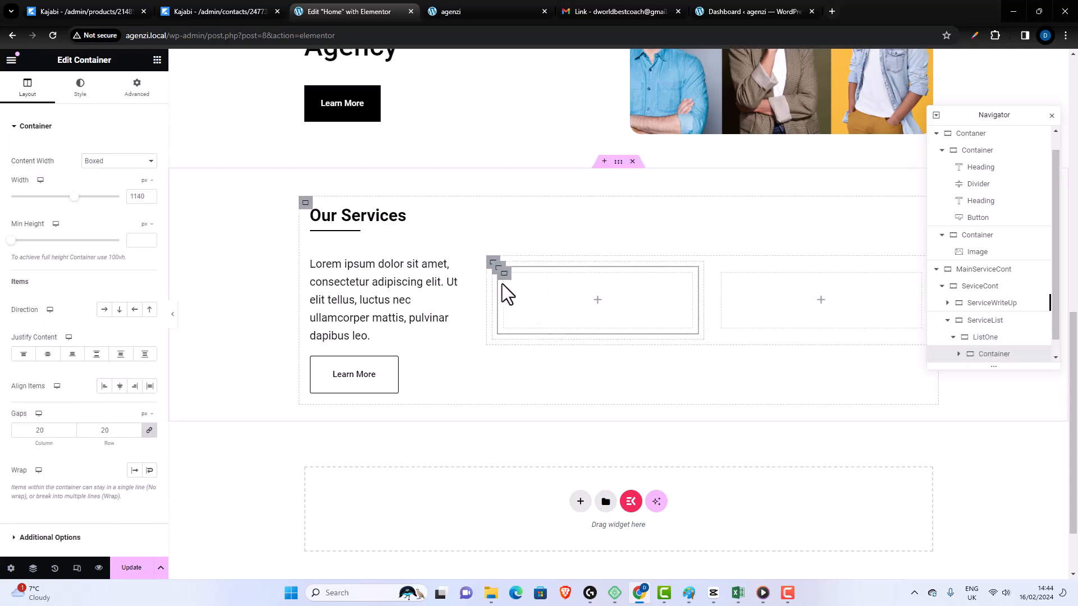
{"action": "right_click", "coordinate": [505, 275]}
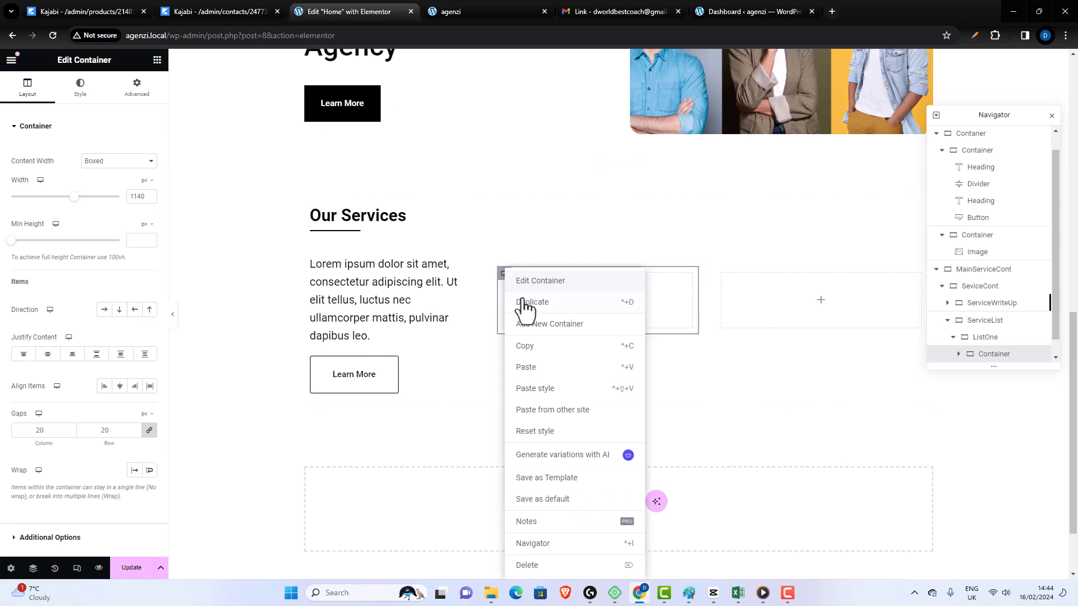
{"action": "left_click", "coordinate": [524, 303]}
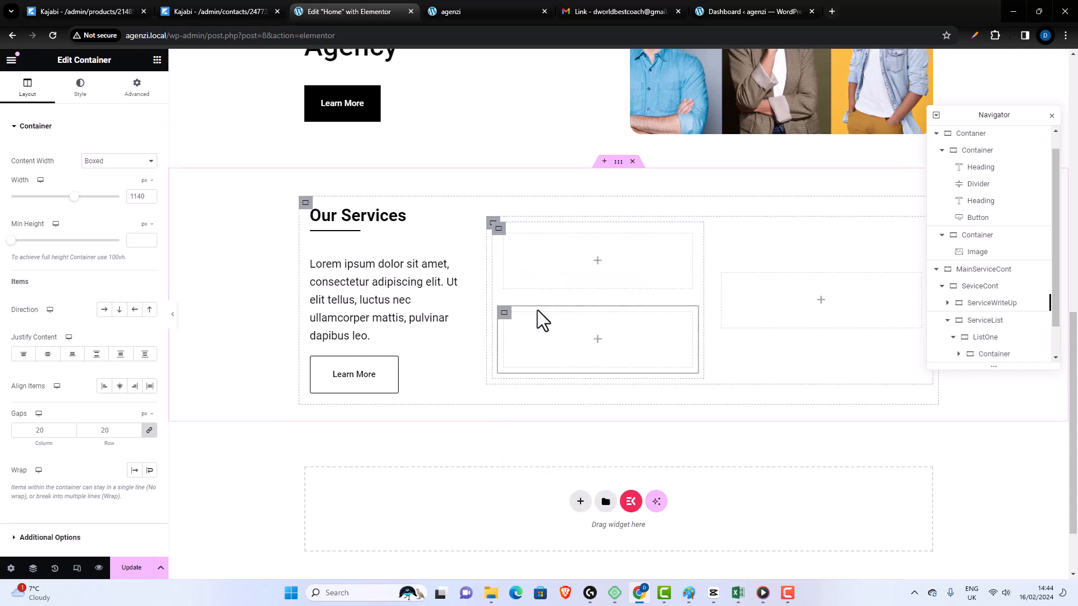
- Lay out the first ListOne's two inner containers in a horizontal row, centered in justify content and align items
{"action": "left_click", "coordinate": [498, 231]}
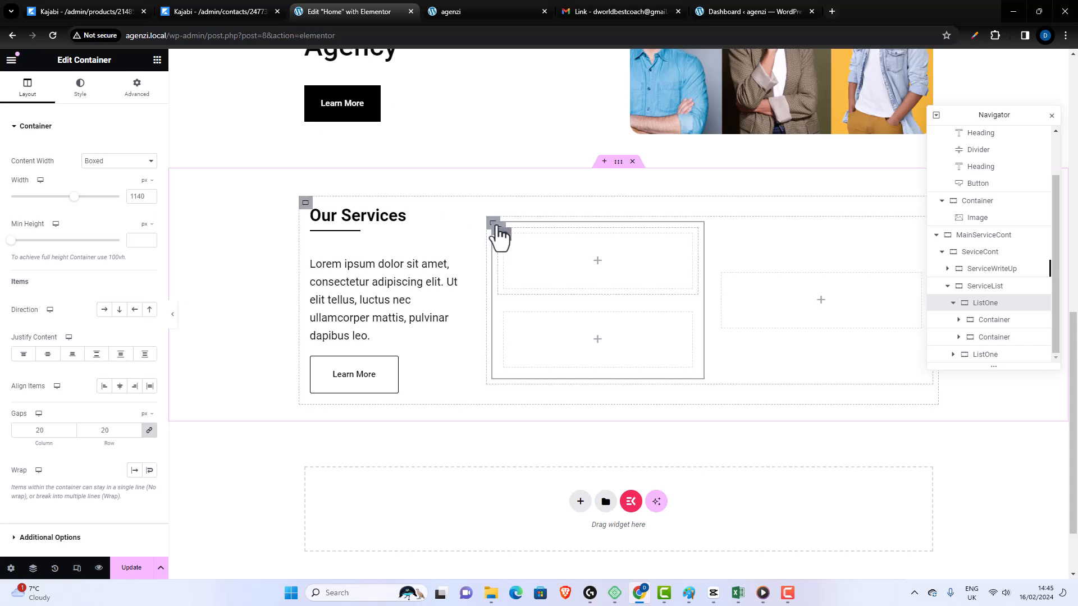
{"action": "left_click", "coordinate": [502, 233]}
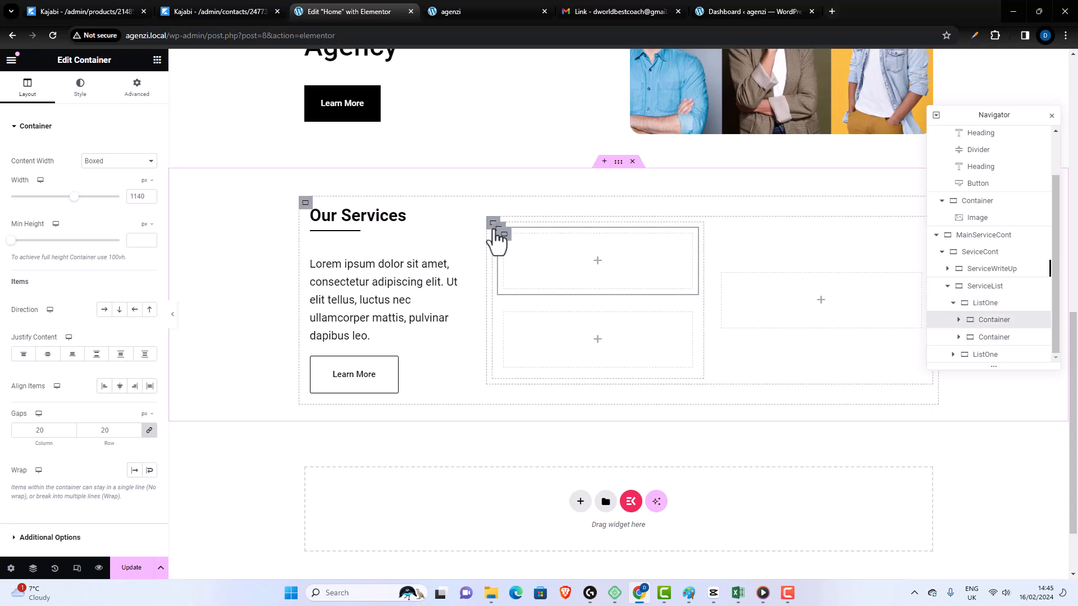
{"action": "left_click", "coordinate": [494, 224]}
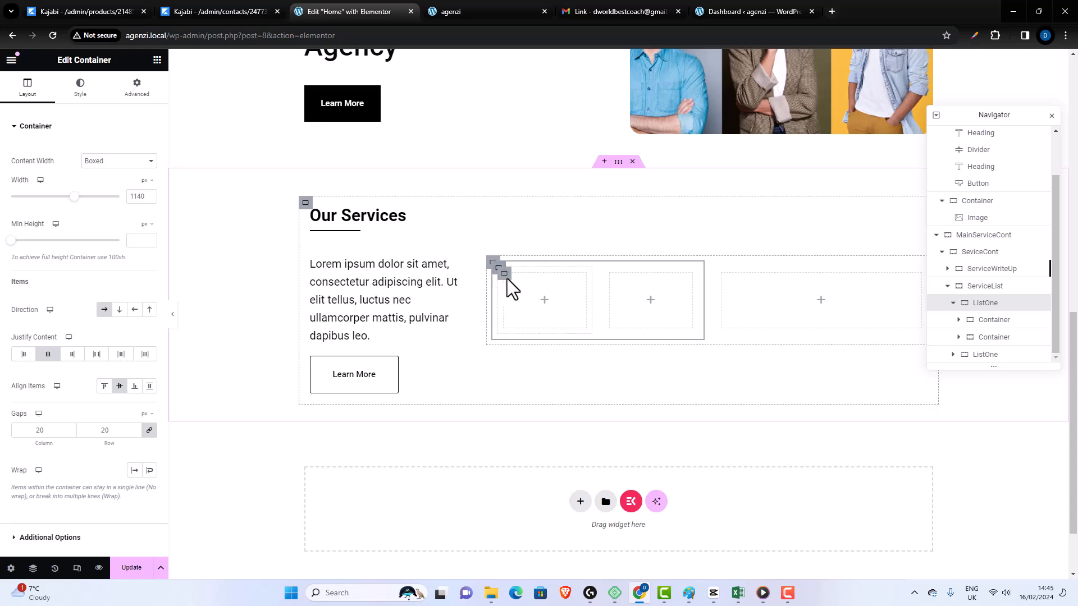
- Set the content width of both inner containers in the first ListOne to Full Width
{"action": "left_click", "coordinate": [505, 275]}
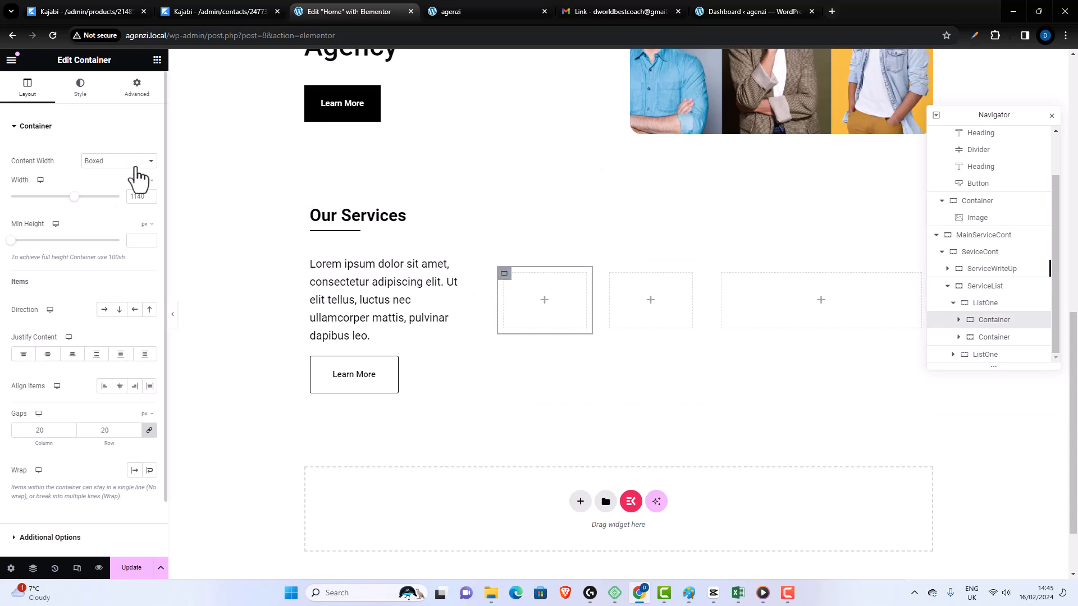
{"action": "left_click", "coordinate": [130, 162]}
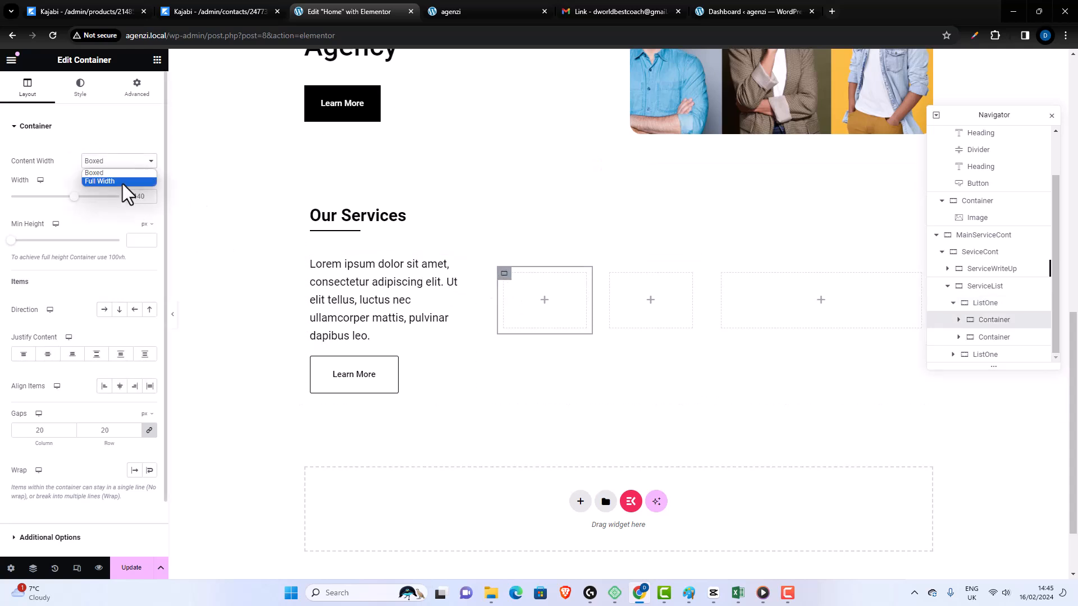
{"action": "left_click", "coordinate": [122, 182]}
{"action": "left_click", "coordinate": [613, 277]}
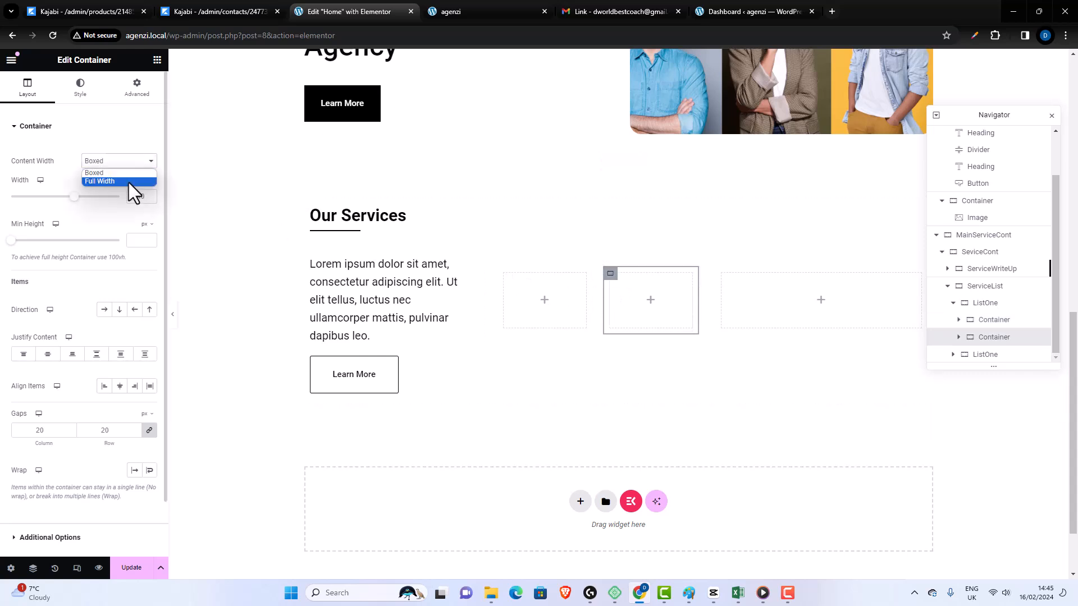
{"action": "left_click", "coordinate": [130, 183]}
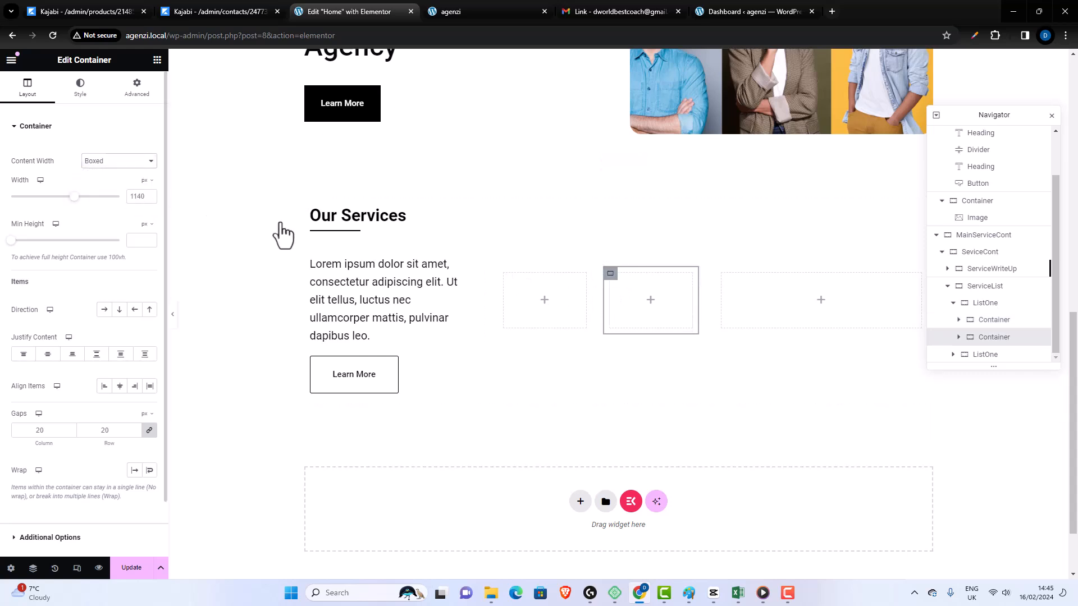
{"action": "left_click", "coordinate": [504, 275]}
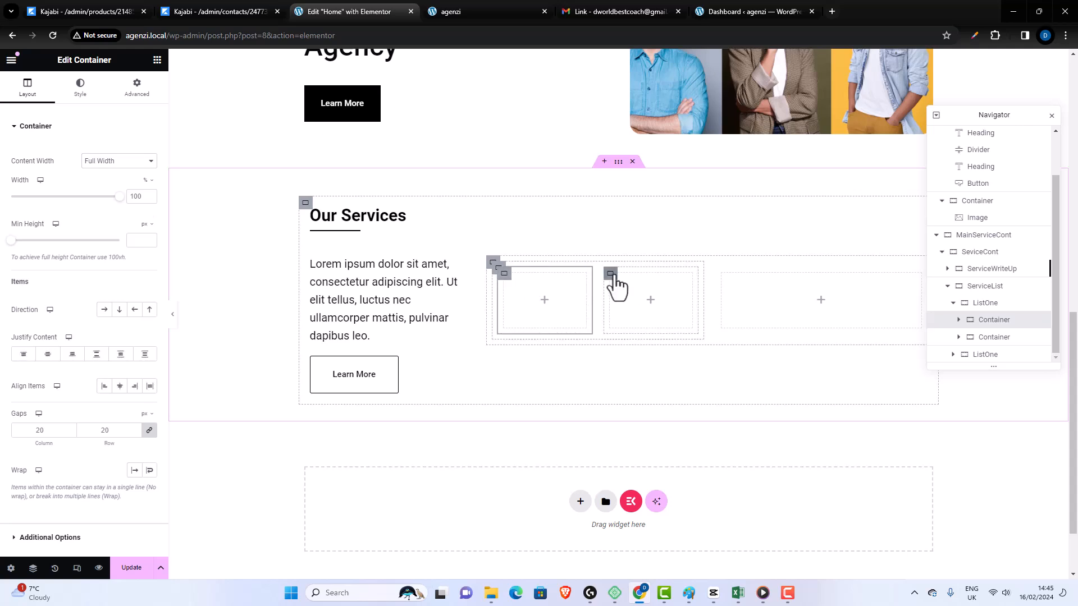
{"action": "left_click", "coordinate": [613, 276]}
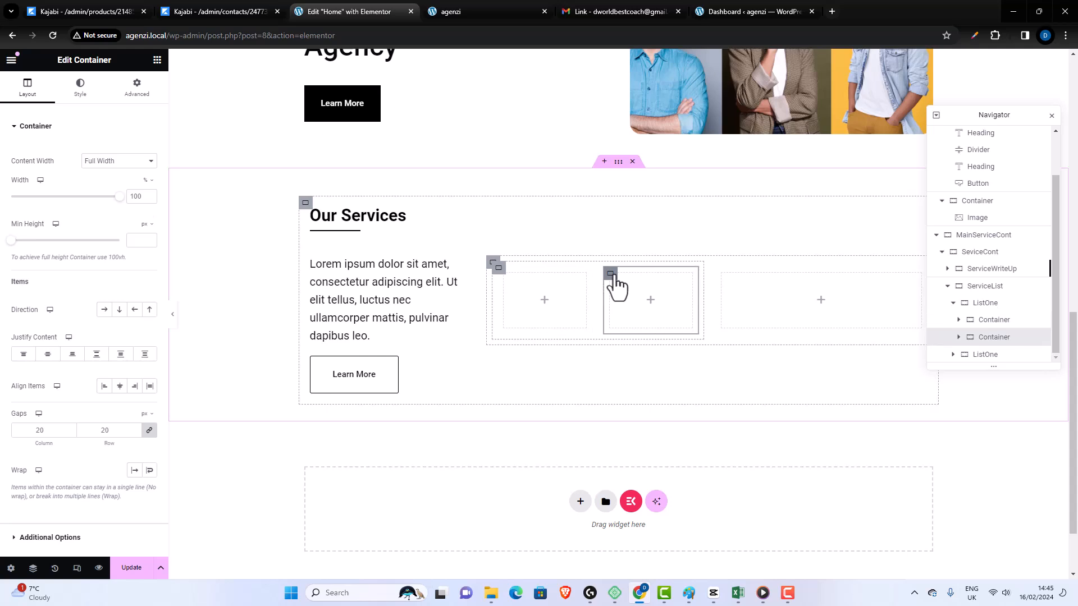
{"action": "left_click", "coordinate": [494, 265]}
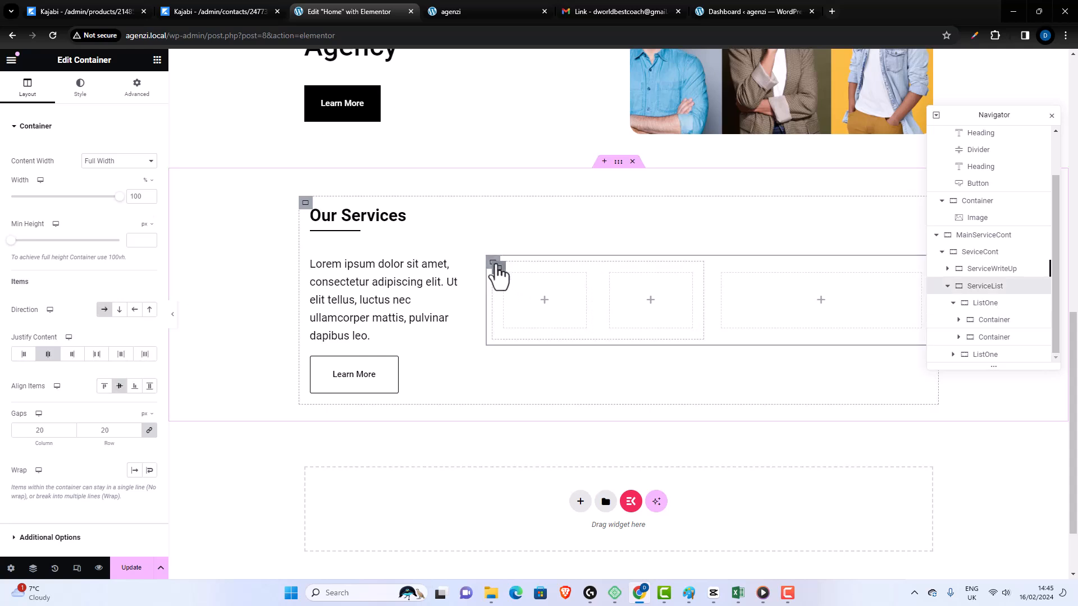
{"action": "left_click", "coordinate": [497, 275]}
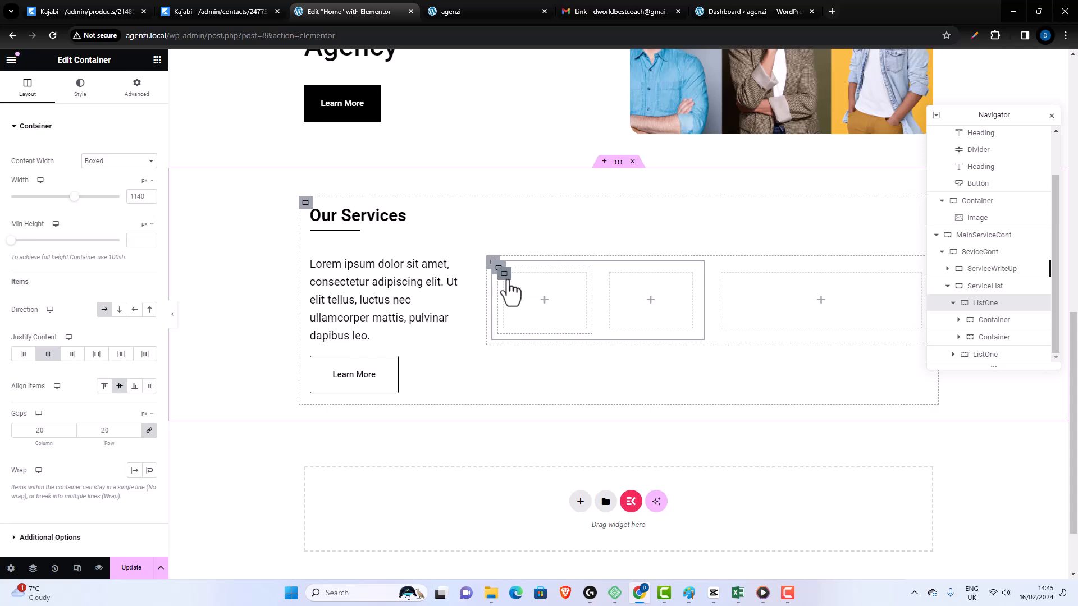
- Add an Image widget to the first inner container of ListOne
{"action": "left_click", "coordinate": [507, 282]}
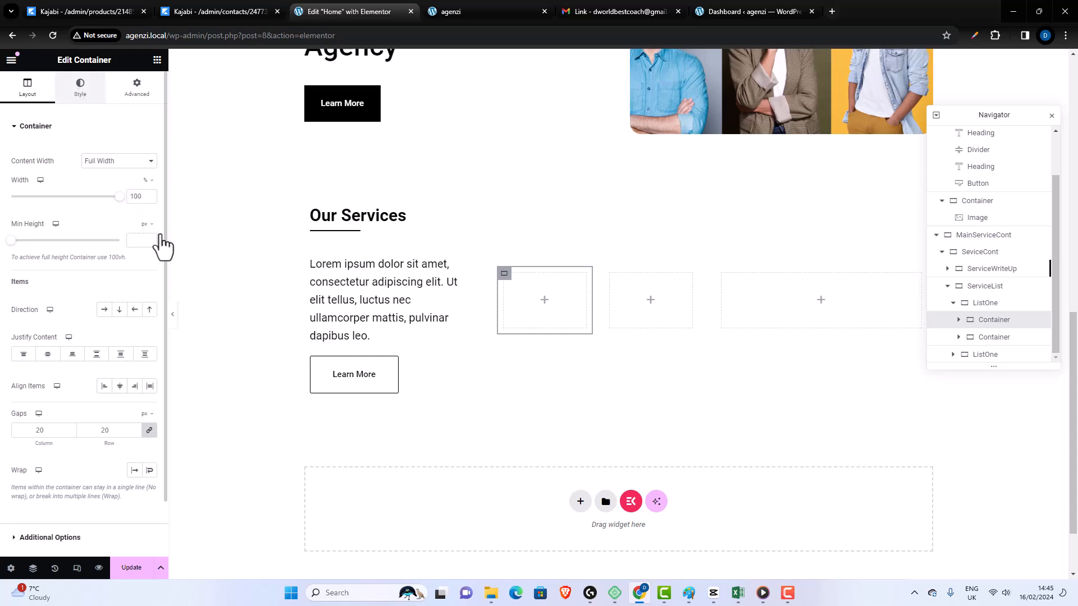
{"action": "left_click", "coordinate": [80, 87]}
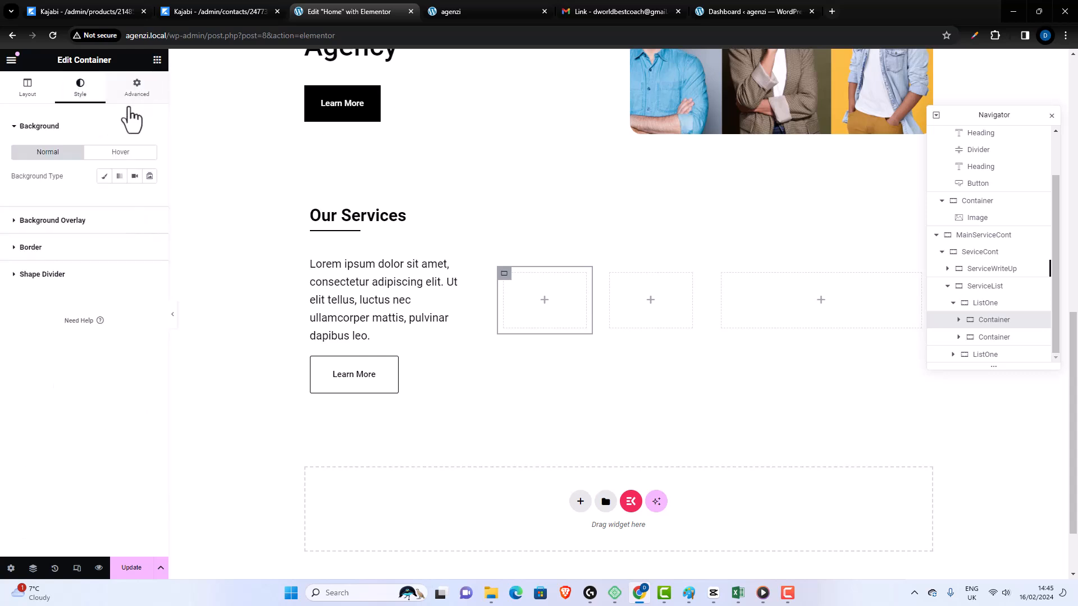
{"action": "left_click_drag", "start_coordinate": [127, 322], "coordinate": [556, 317]}
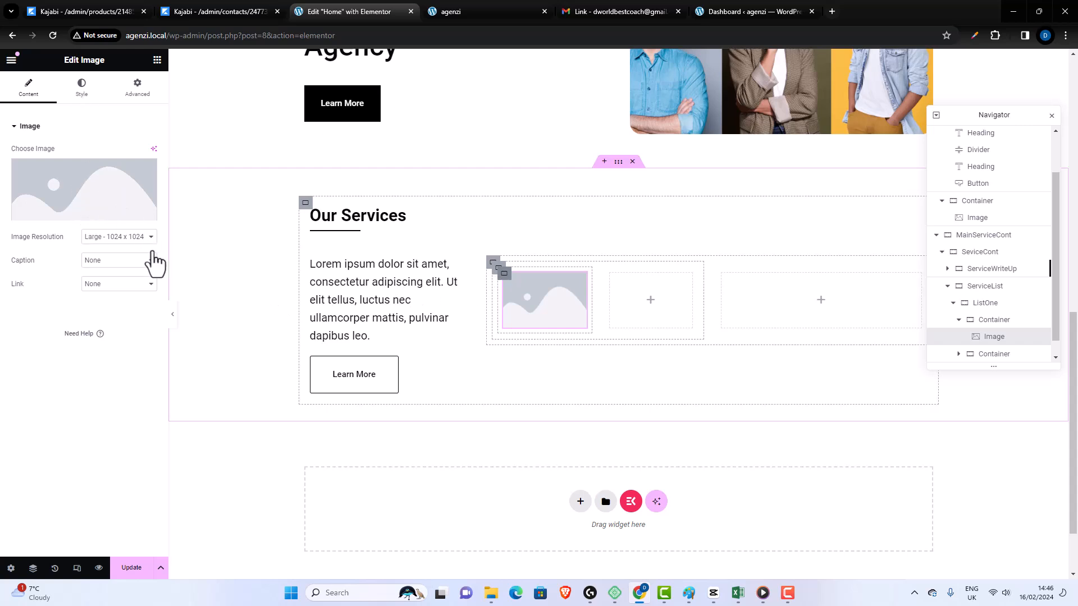
- Set the width of the inner container holding the image to 35%
{"action": "left_click", "coordinate": [11, 88]}
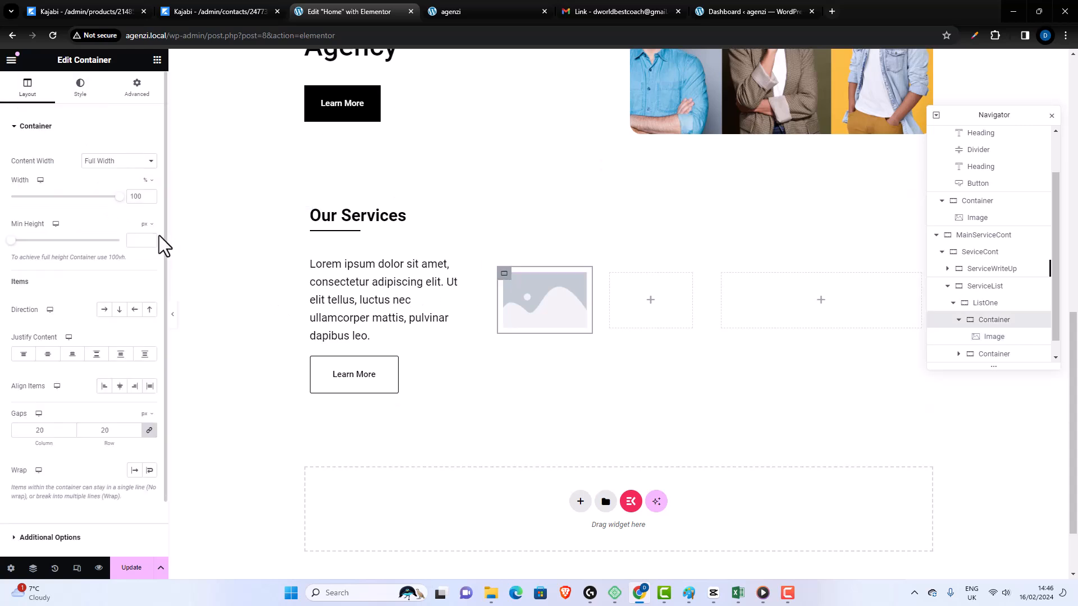
{"action": "double_click", "coordinate": [138, 196]}
{"action": "type", "text": "30"}
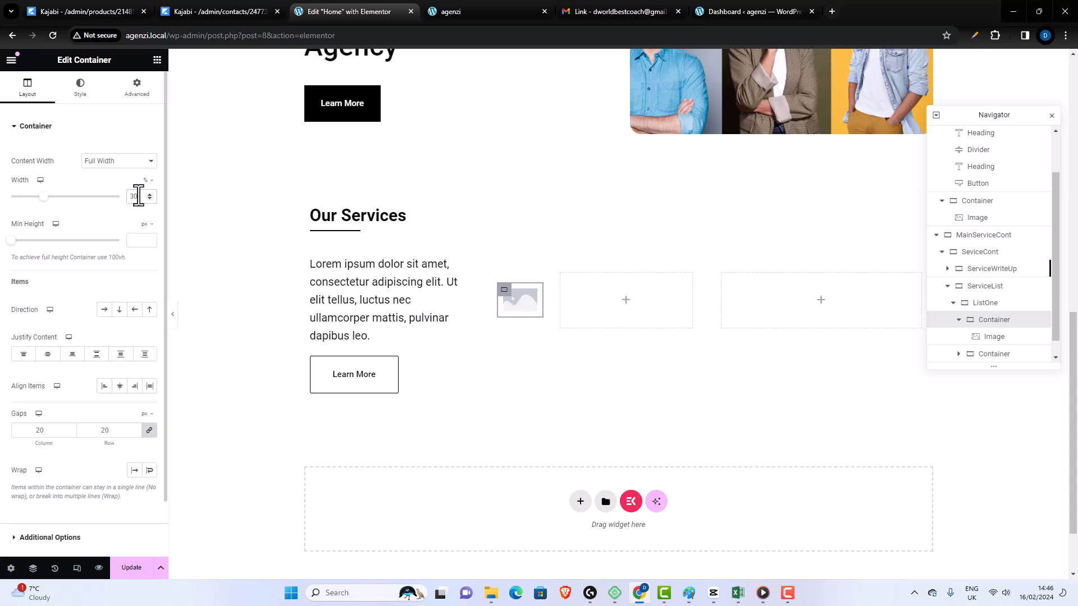
{"action": "key", "text": "BackSpace"}
{"action": "type", "text": "5"}
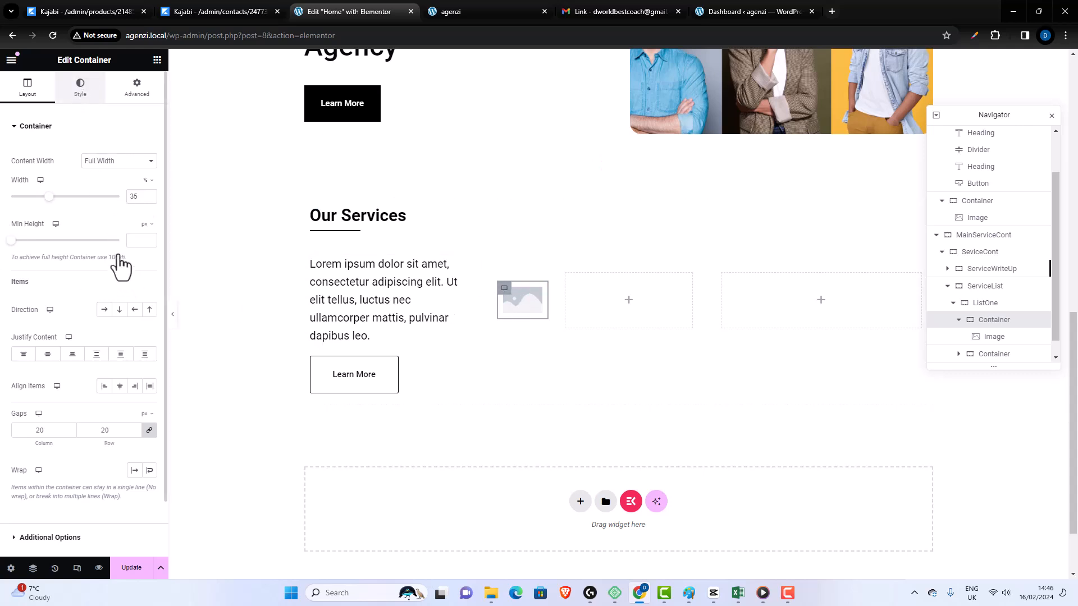
- Give the image's container a classic background using social-media-1.png, uploaded from the Pictures folder
{"action": "left_click", "coordinate": [80, 90]}
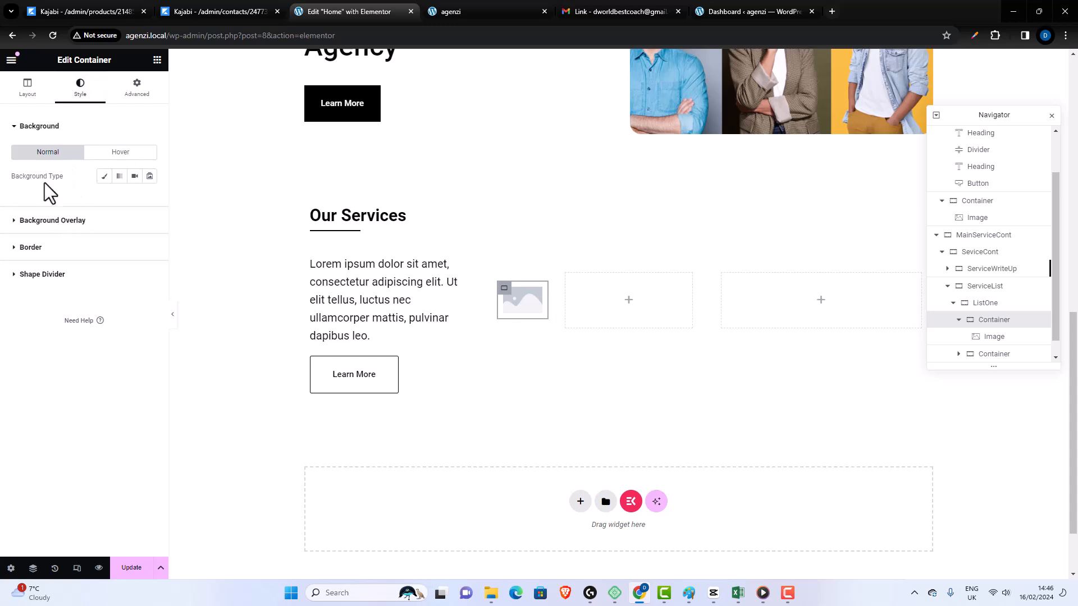
{"action": "left_click", "coordinate": [104, 176]}
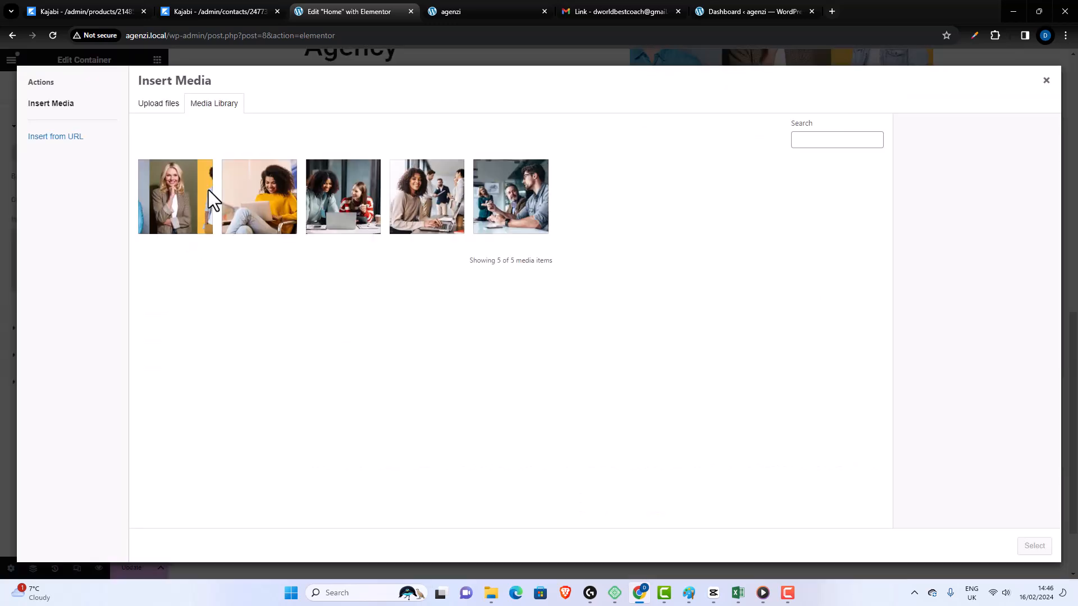
{"action": "left_click", "coordinate": [159, 104]}
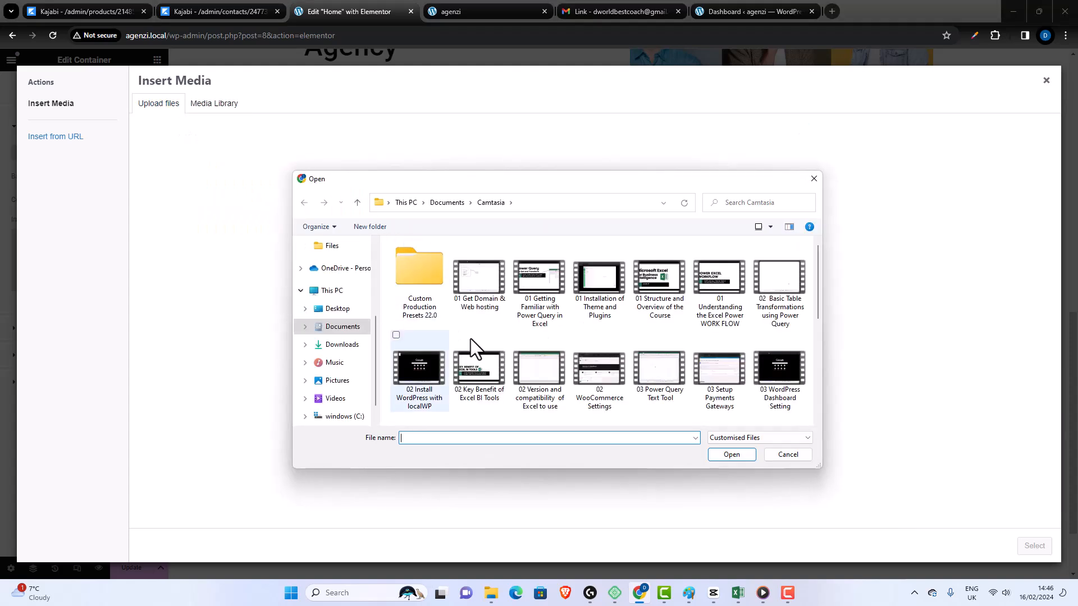
{"action": "left_click", "coordinate": [336, 380]}
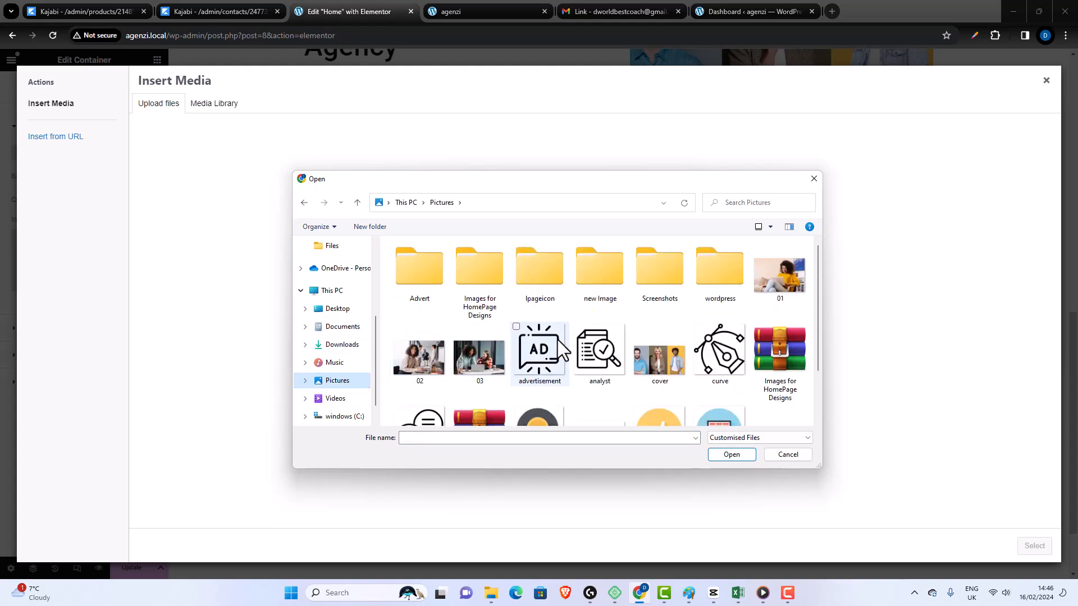
{"action": "scroll", "coordinate": [557, 339], "scroll_direction": "down", "scroll_amount": 1}
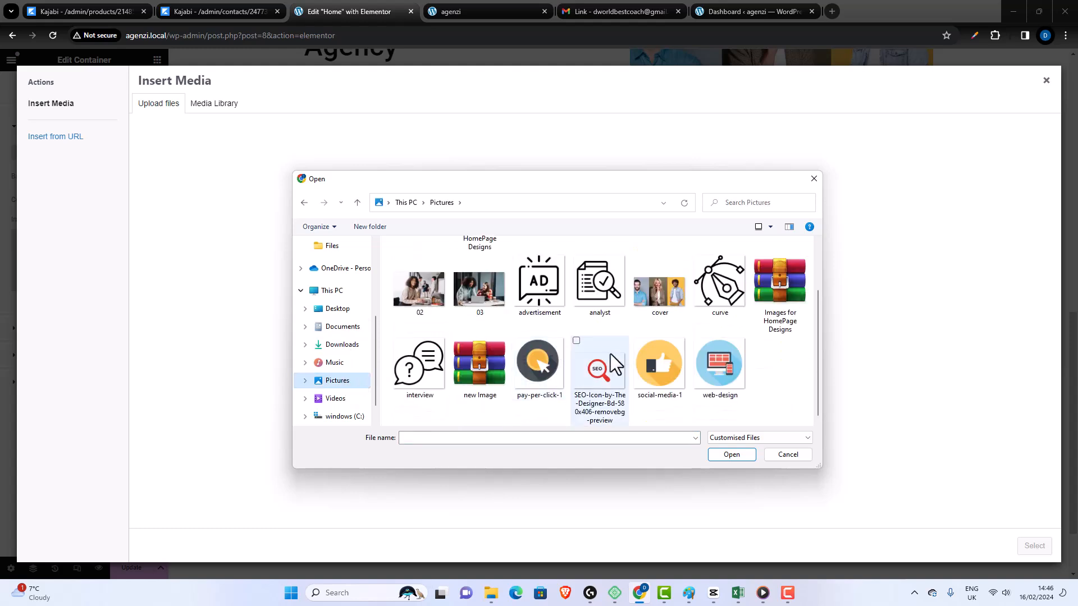
{"action": "left_click", "coordinate": [647, 369]}
{"action": "left_click", "coordinate": [716, 454]}
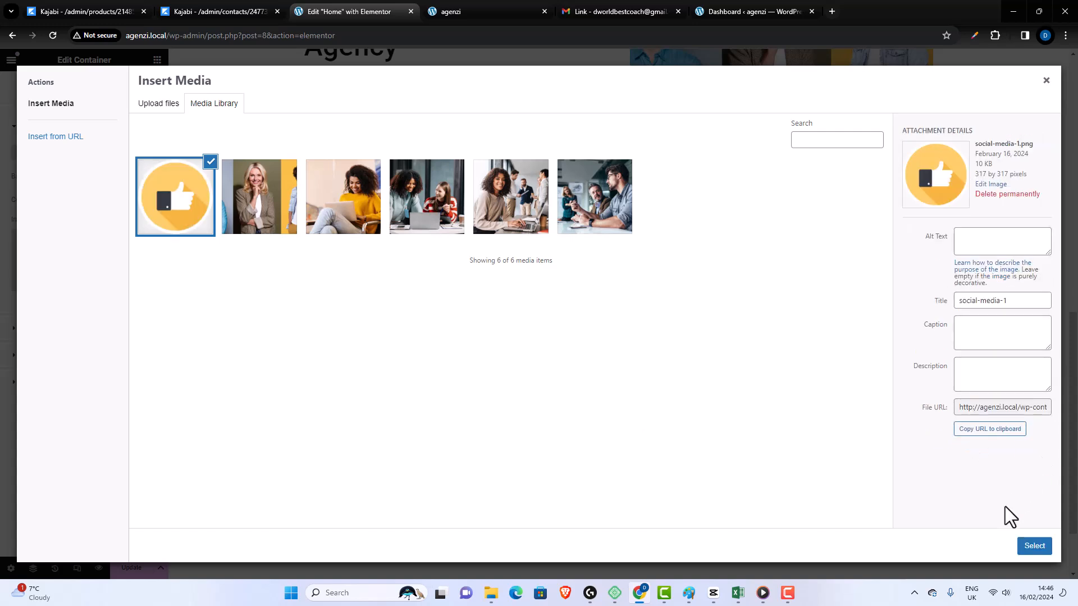
{"action": "left_click", "coordinate": [1034, 546]}
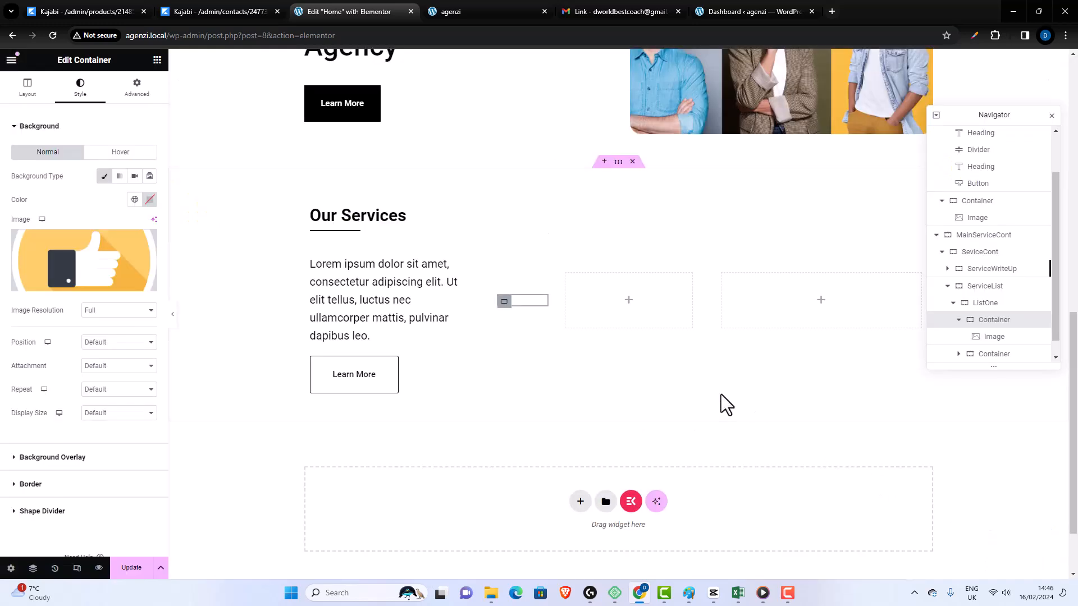
- Undo the background image on the container that holds ListOne's image
{"action": "mouse_move", "coordinate": [511, 321]}
{"action": "left_mouse_down"}
{"action": "mouse_move", "coordinate": [525, 326]}
{"action": "mouse_move", "coordinate": [513, 318]}
{"action": "left_mouse_up"}
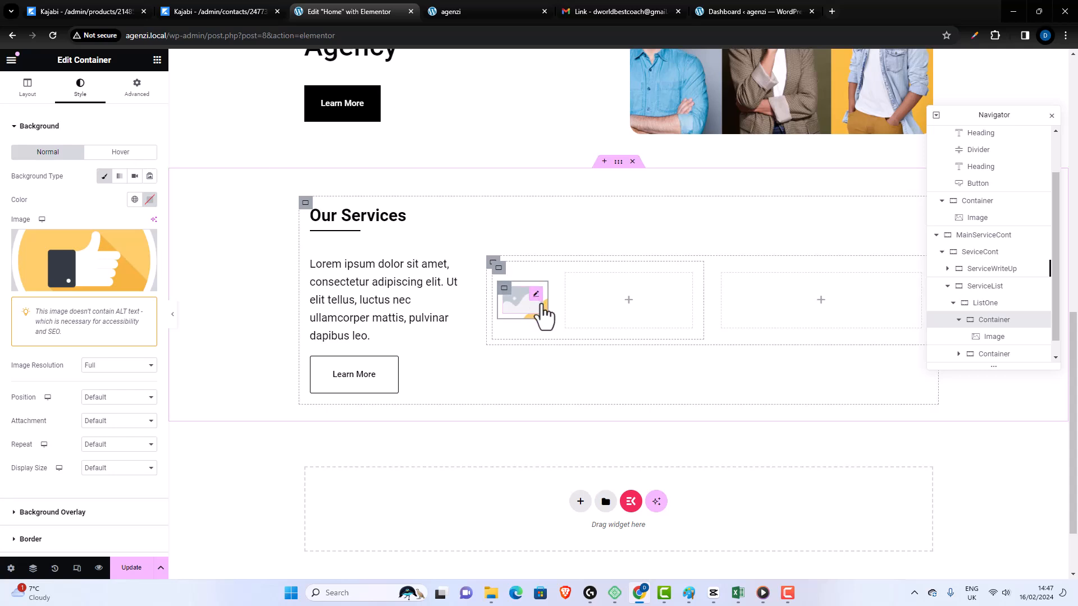
{"action": "left_click_drag", "start_coordinate": [540, 305], "coordinate": [527, 301]}
{"action": "left_click", "coordinate": [539, 306]}
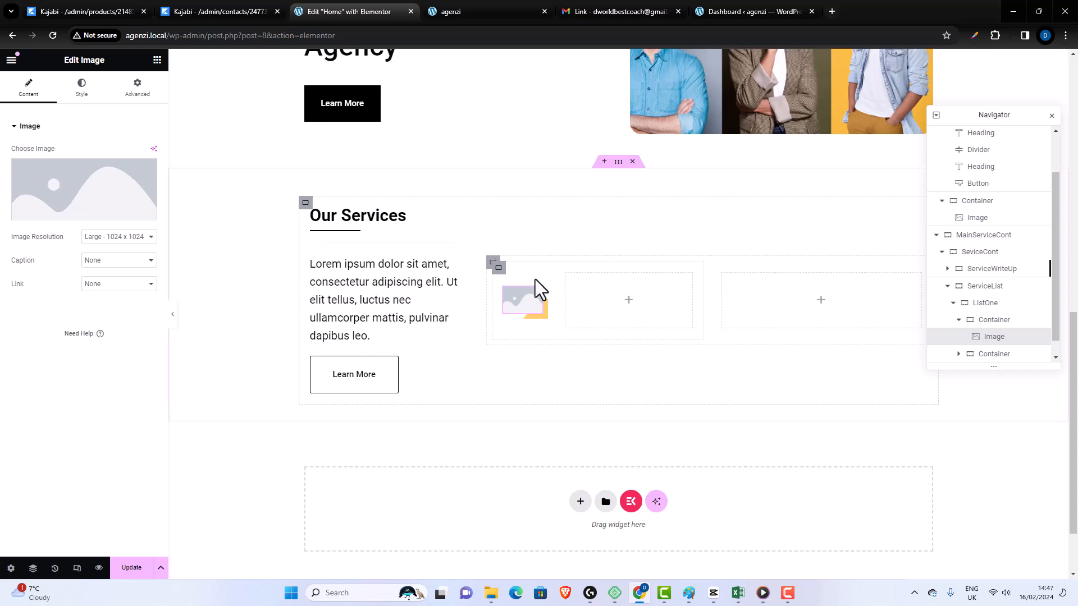
{"action": "key", "text": "ctrl+z"}
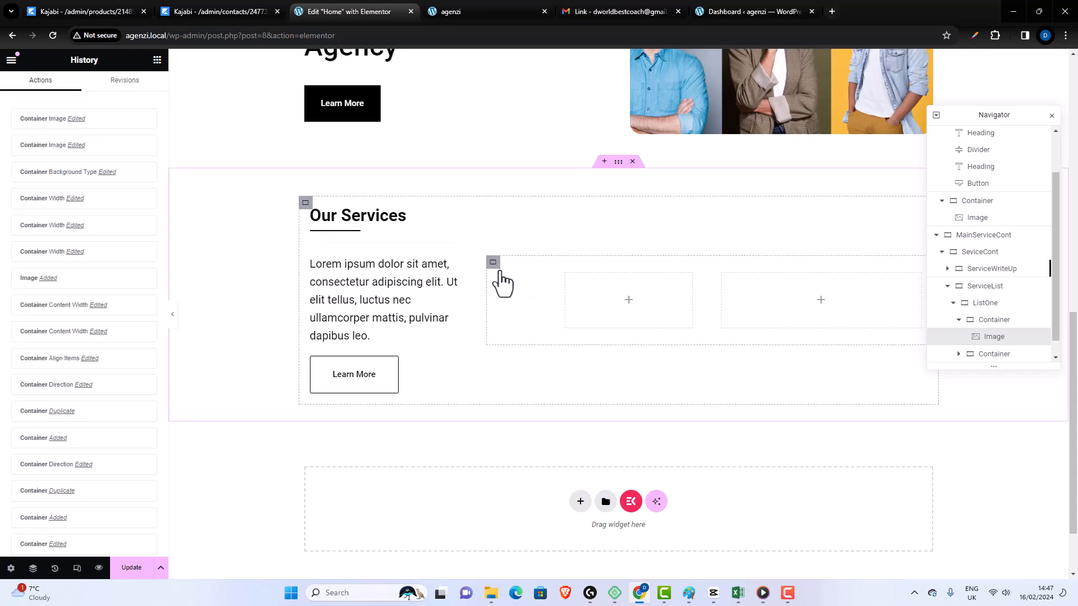
{"action": "key", "text": "ctrl+z"}
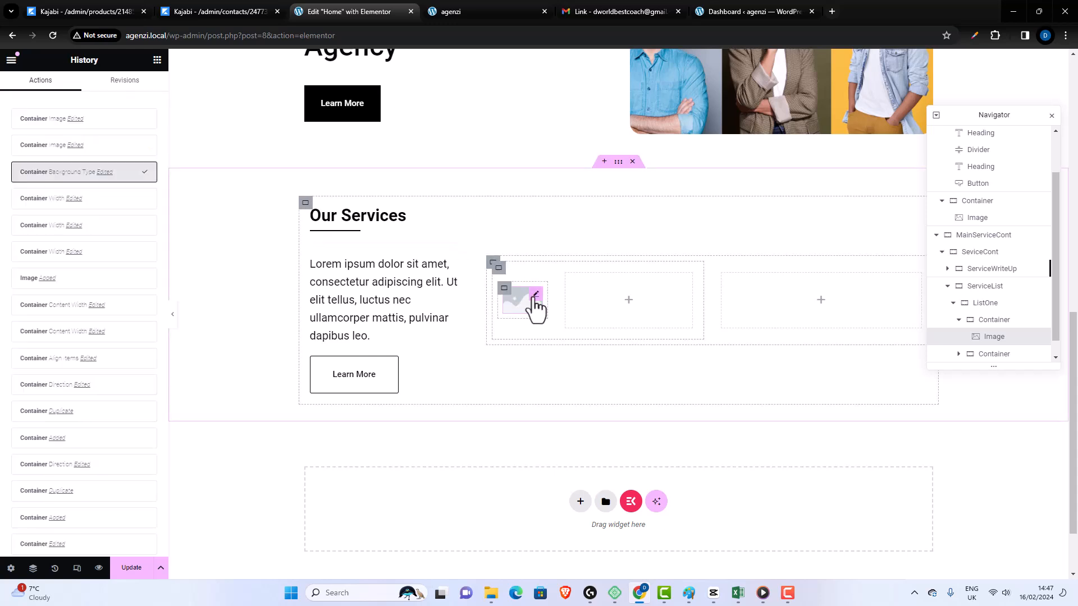
- Set the Image widget in ListOne to the yellow thumbs-up icon from the media library
{"action": "left_click", "coordinate": [535, 300]}
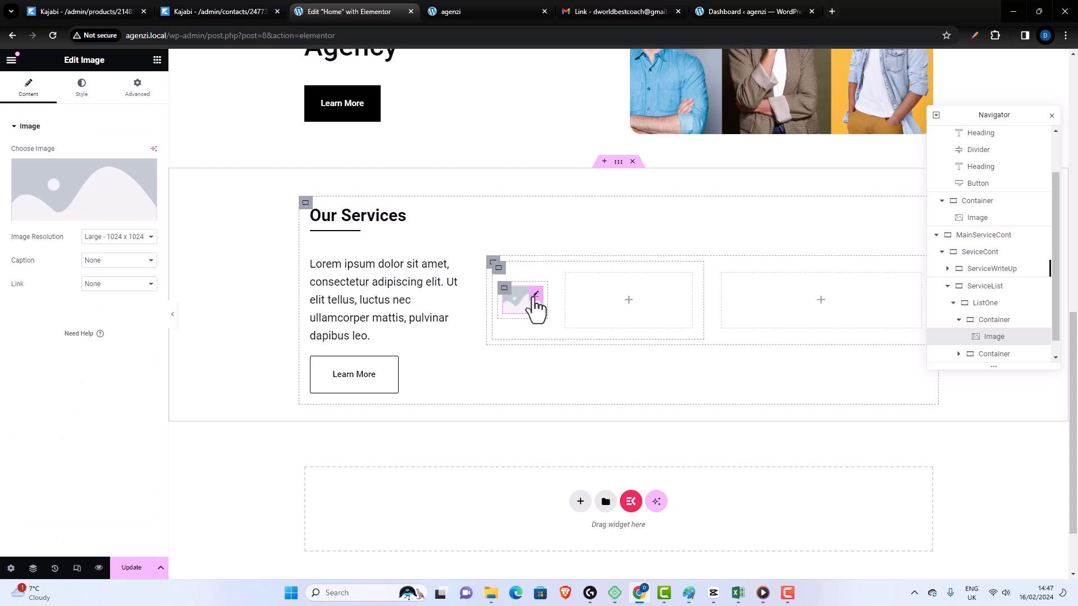
{"action": "left_click", "coordinate": [135, 219]}
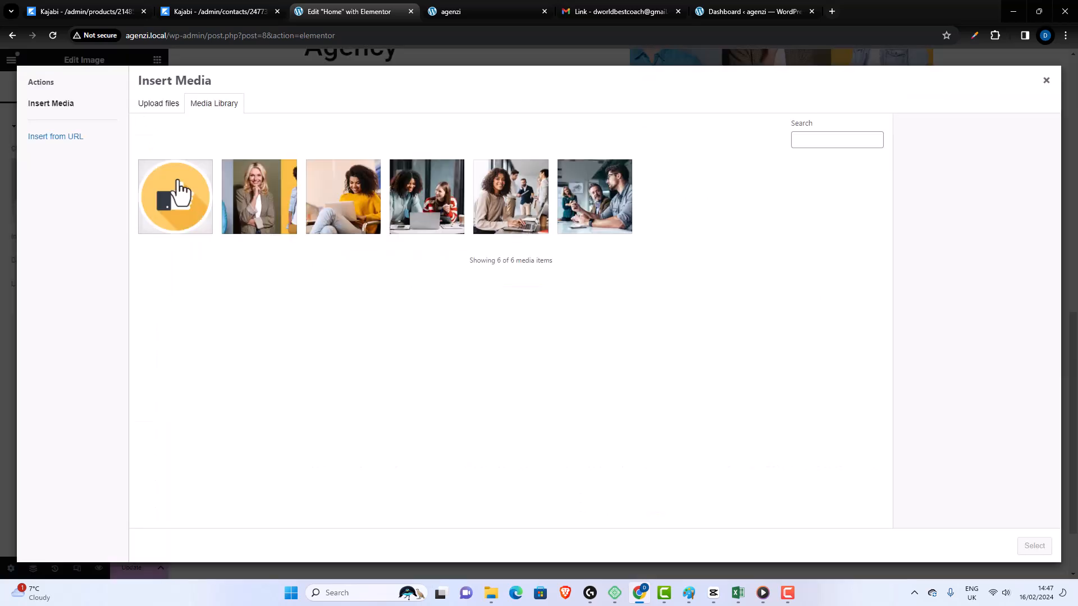
{"action": "left_click", "coordinate": [174, 203]}
{"action": "left_click", "coordinate": [1028, 547]}
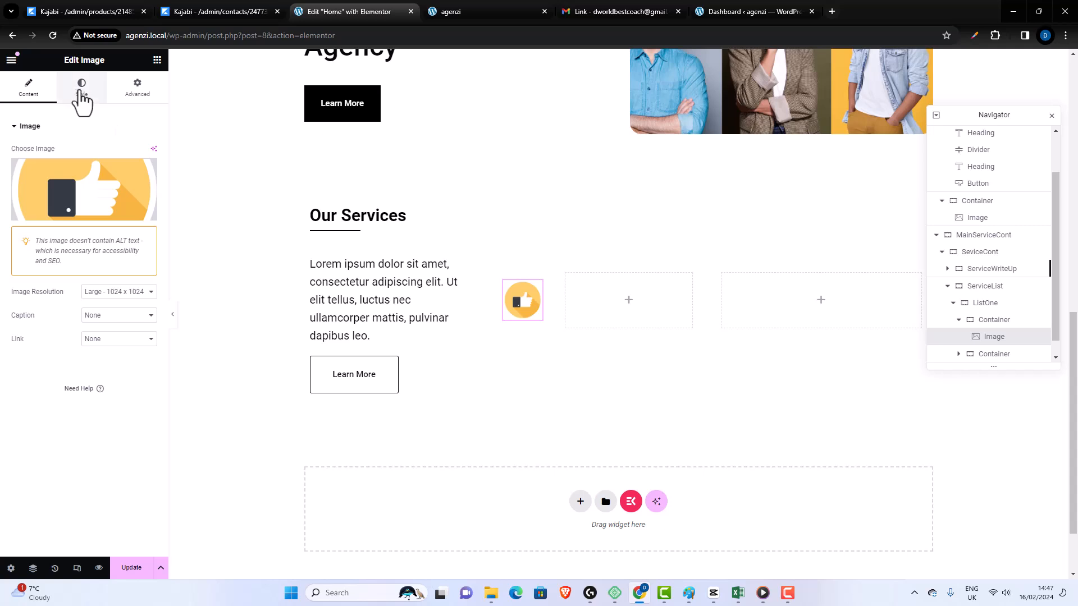
- Add a Heading widget to the second inner container of ListOne and title it "Social Media"
{"action": "left_click", "coordinate": [158, 64]}
{"action": "left_click_drag", "start_coordinate": [45, 323], "coordinate": [620, 292]}
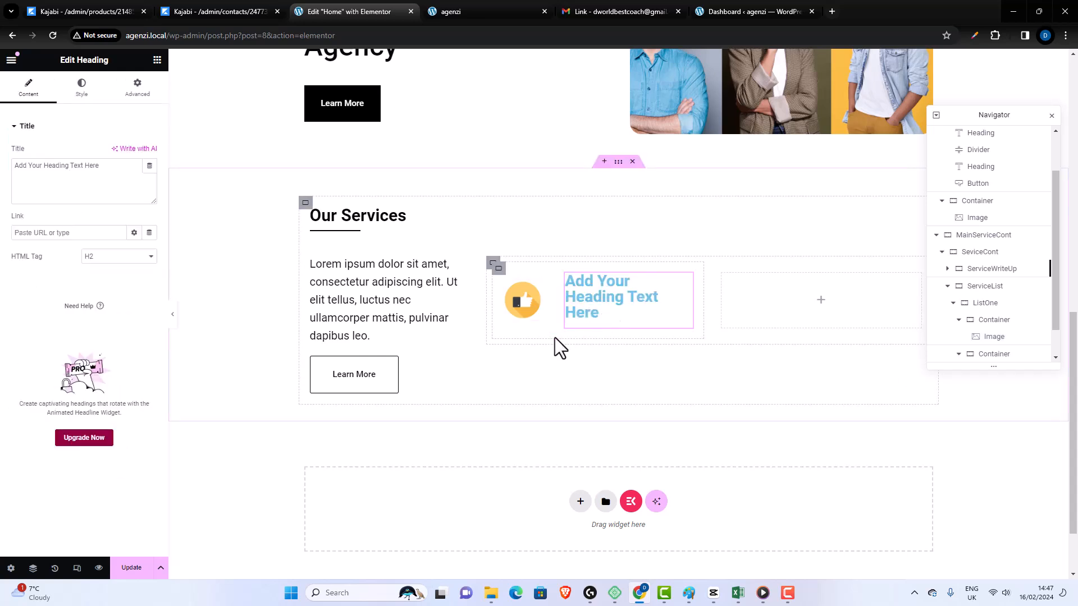
{"action": "triple_click", "coordinate": [111, 171]}
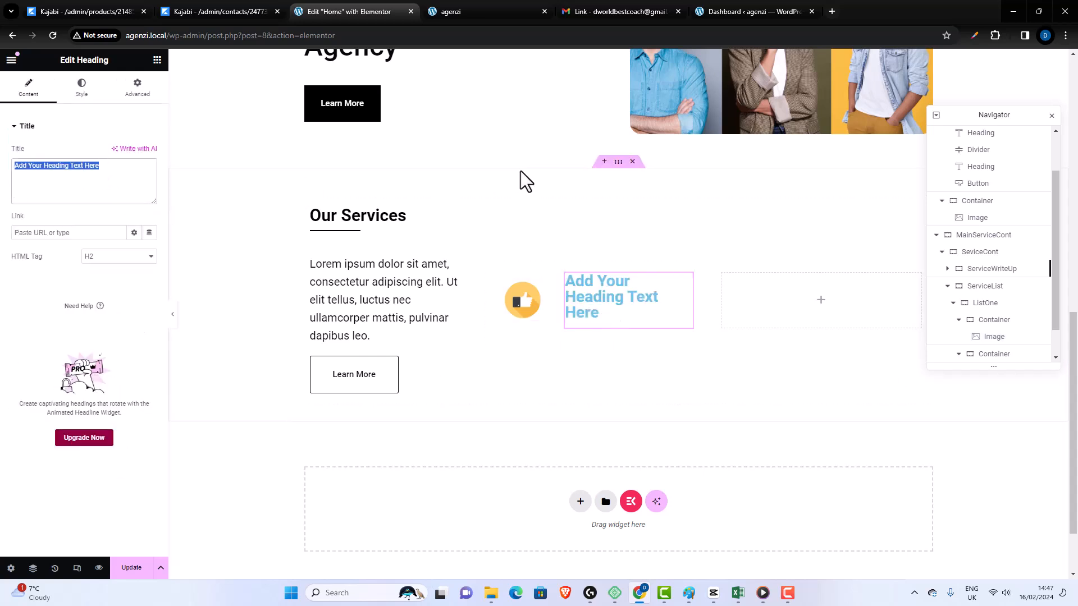
{"action": "type", "text": "Social"}
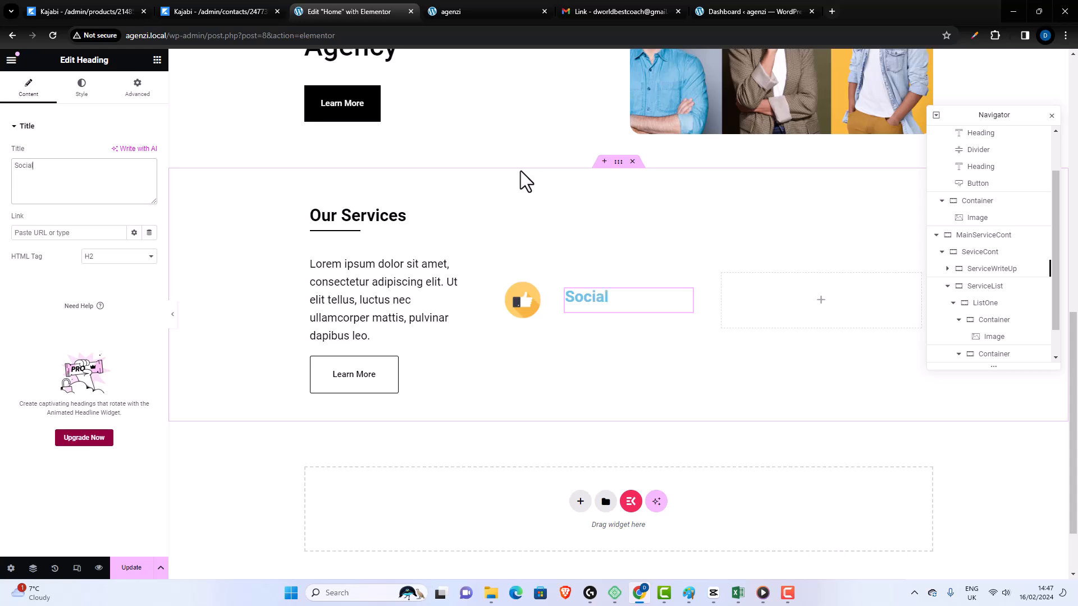
{"action": "type", "text": " mEDIA"}
{"action": "key", "text": "BackSpace"}
{"action": "key", "text": "BackSpace"}
{"action": "key", "text": "BackSpace"}
{"action": "key", "text": "BackSpace"}
{"action": "key", "text": "BackSpace"}
{"action": "key", "text": "BackSpace"}
{"action": "key", "text": "Tab"}
{"action": "type", "text": "M"}
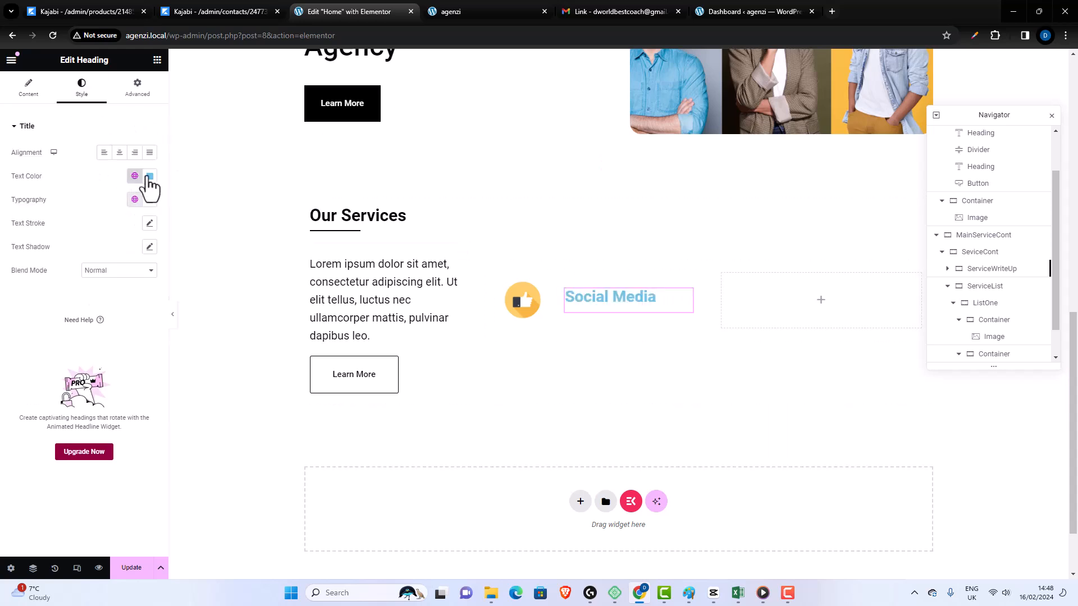
- Set the Social Media heading's text color to near-black #080808 and its font size to 22 px
{"action": "left_click_drag", "start_coordinate": [109, 248], "coordinate": [85, 308]}
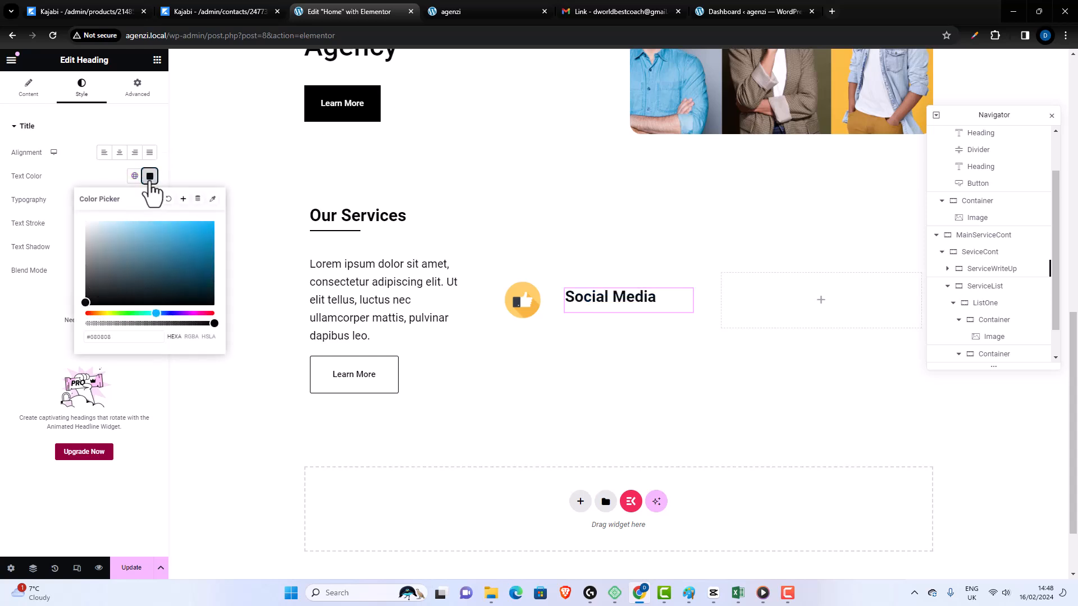
{"action": "left_click", "coordinate": [150, 176]}
{"action": "left_click", "coordinate": [149, 200]}
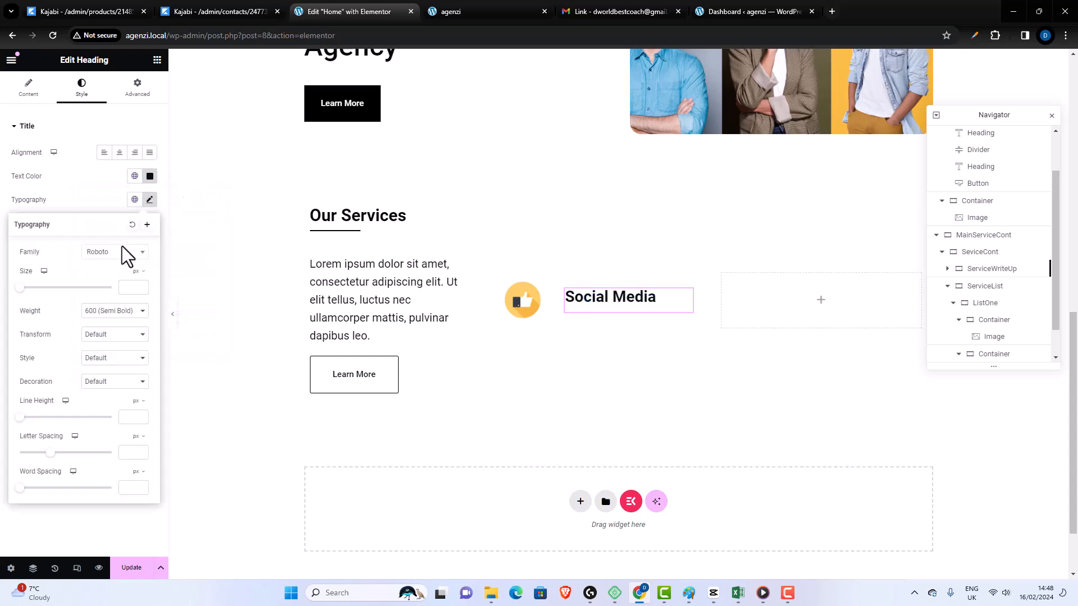
{"action": "left_click", "coordinate": [130, 285]}
{"action": "type", "text": "22"}
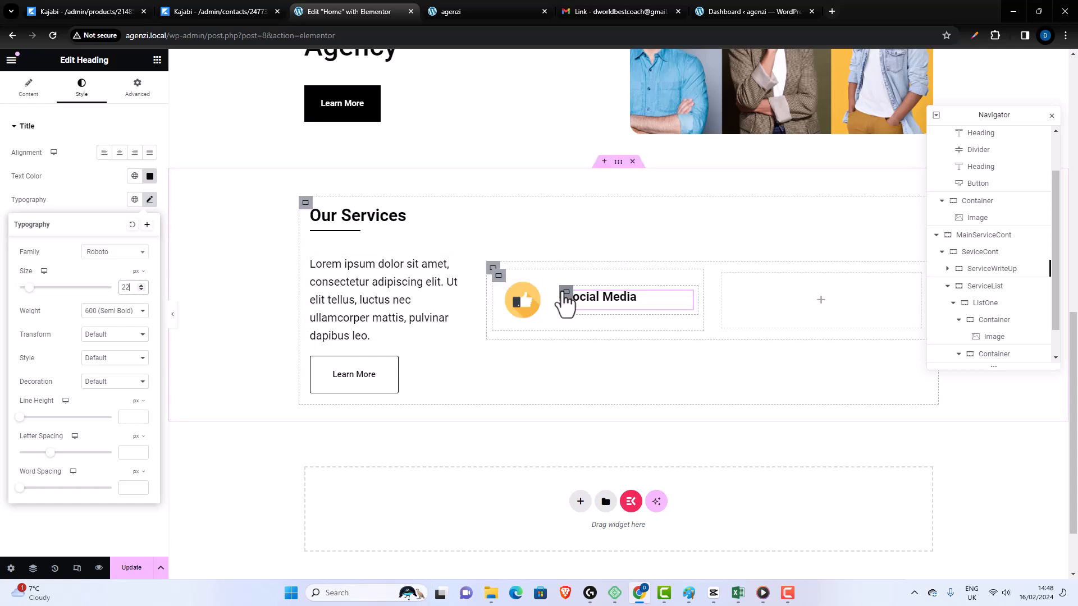
- Add a Text Editor widget below the Social Media heading with the text "Boost your presense with social media campaign"
{"action": "left_click", "coordinate": [620, 320]}
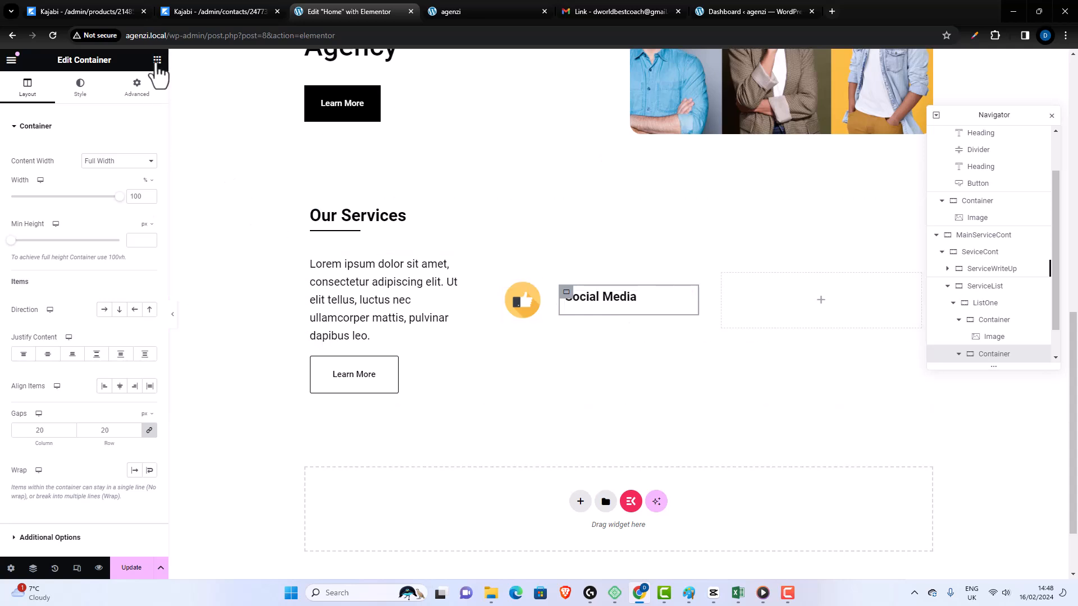
{"action": "left_click", "coordinate": [157, 60]}
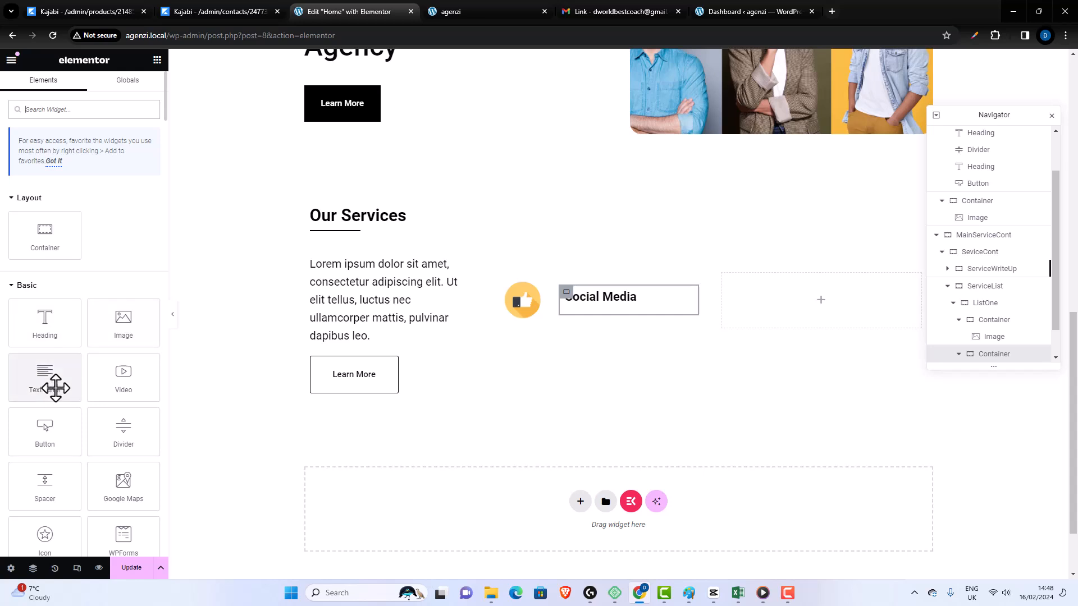
{"action": "left_click_drag", "start_coordinate": [53, 385], "coordinate": [617, 320]}
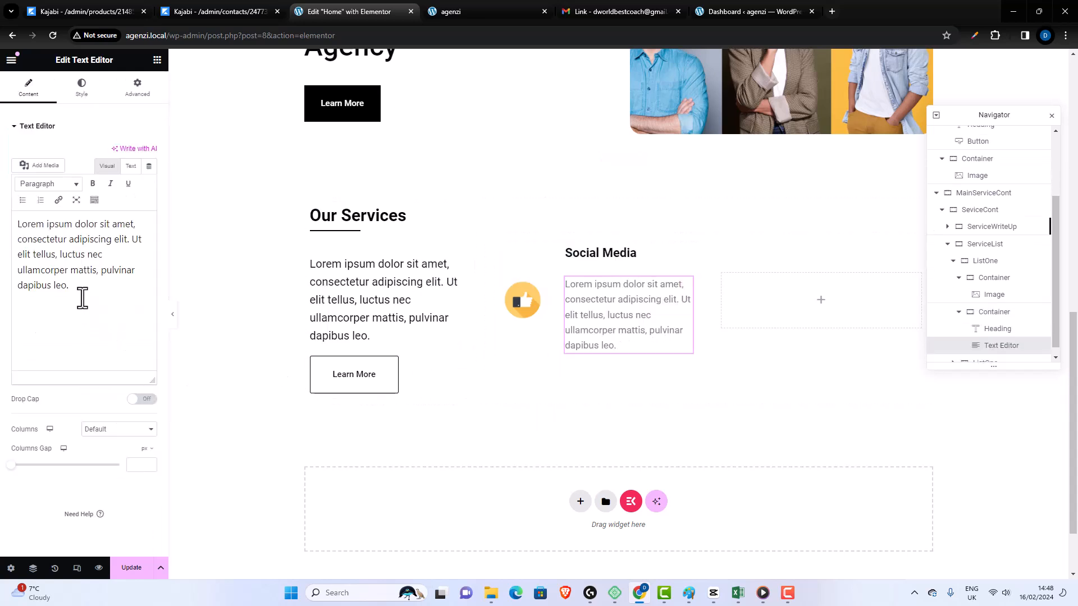
{"action": "left_click_drag", "start_coordinate": [82, 298], "coordinate": [2, 172]}
{"action": "type", "text": "Boost your presense with social"}
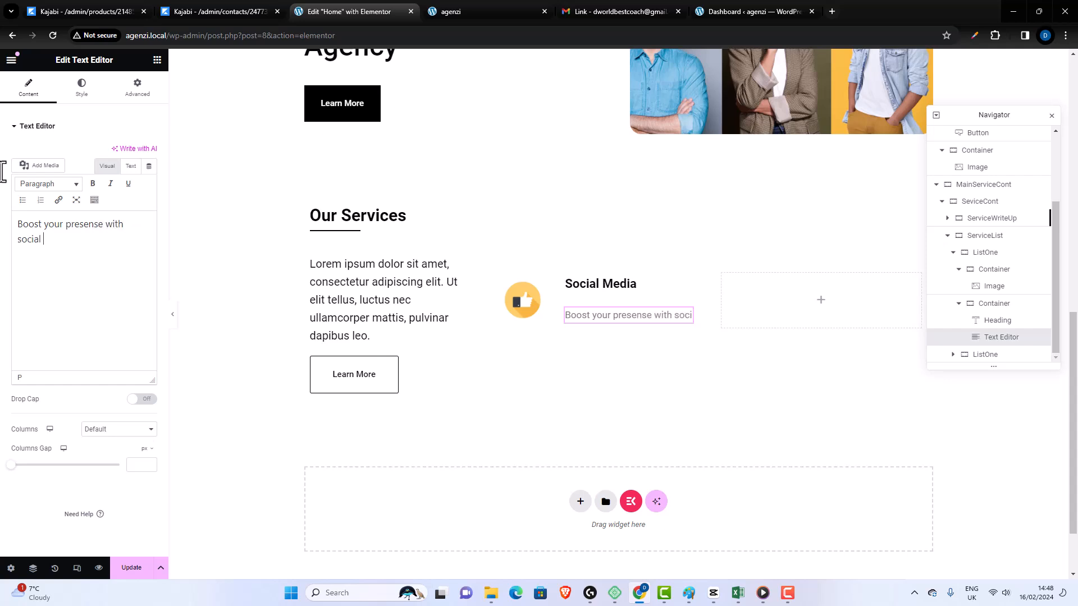
{"action": "type", "text": "media campaign"}
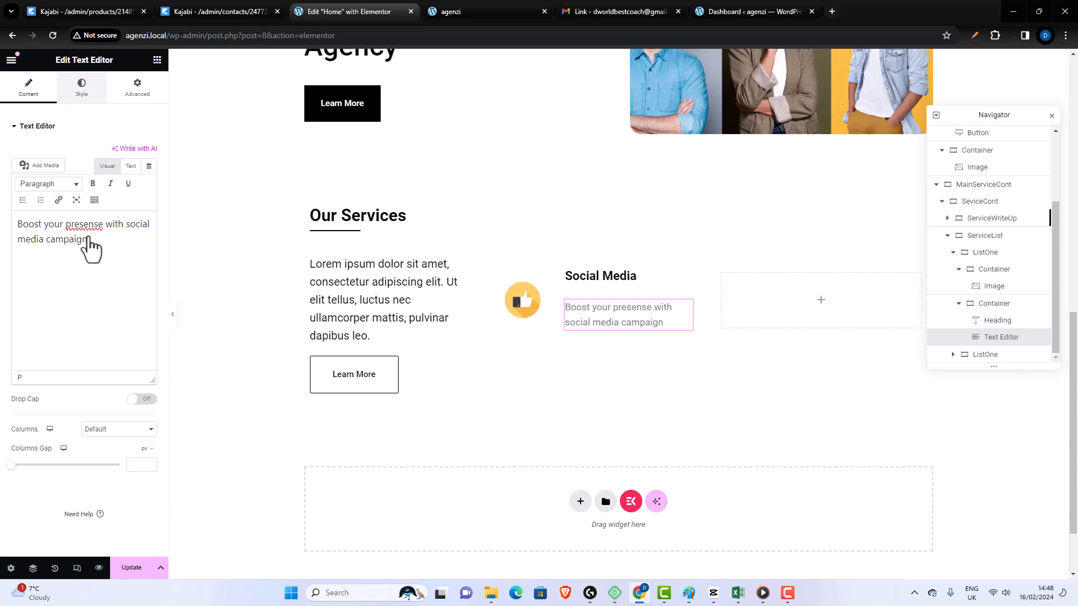
- Change the Social Media description's text color to black and correct its misspelled word to "presence"
{"action": "left_click", "coordinate": [81, 87]}
{"action": "left_click", "coordinate": [149, 176]}
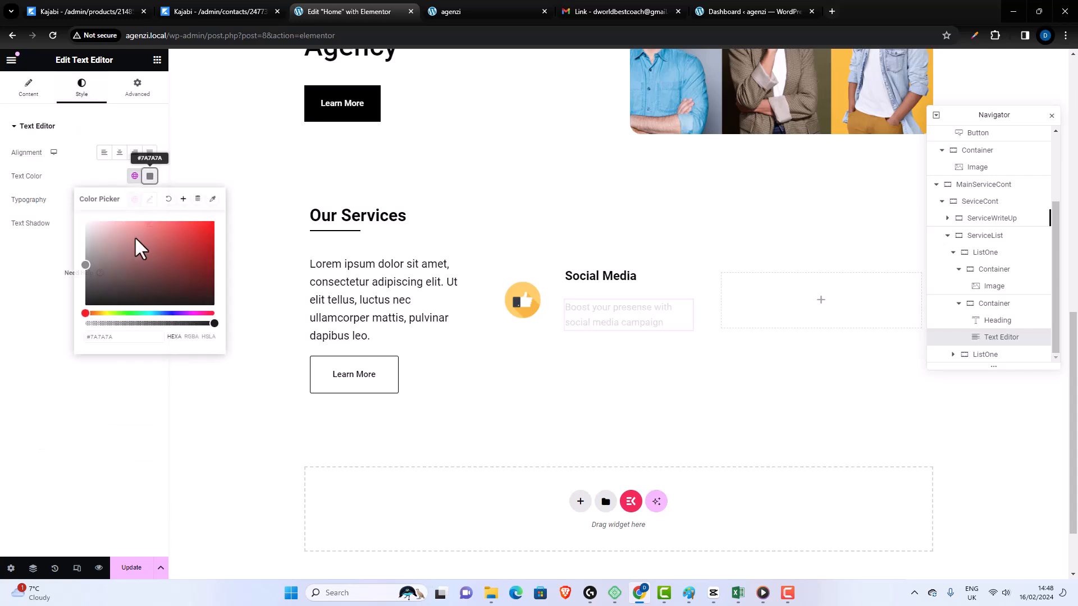
{"action": "left_click", "coordinate": [35, 96]}
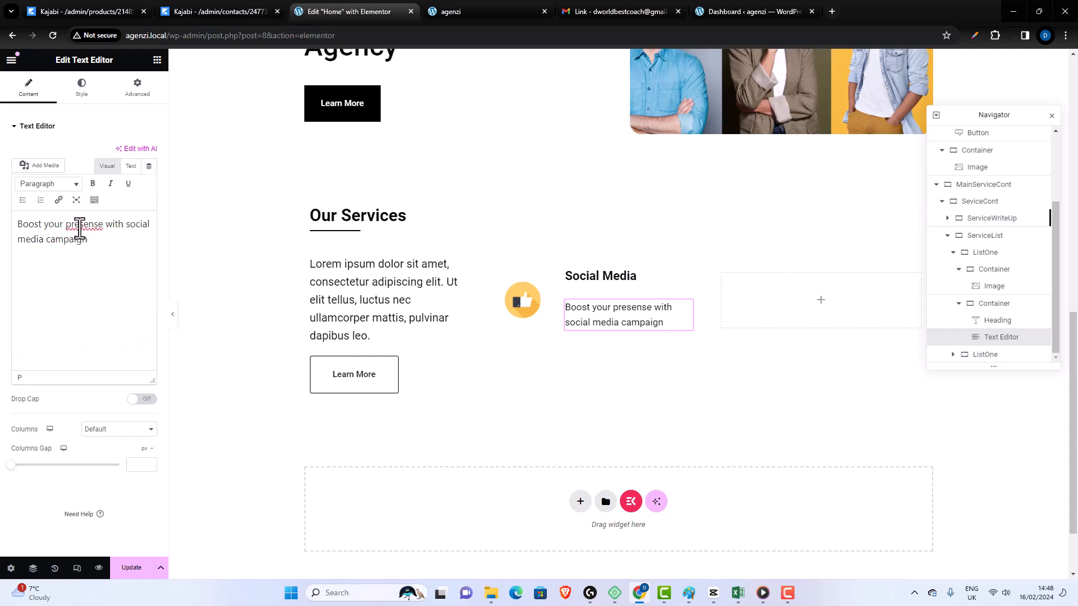
{"action": "right_click", "coordinate": [80, 229]}
{"action": "left_click", "coordinate": [102, 242]}
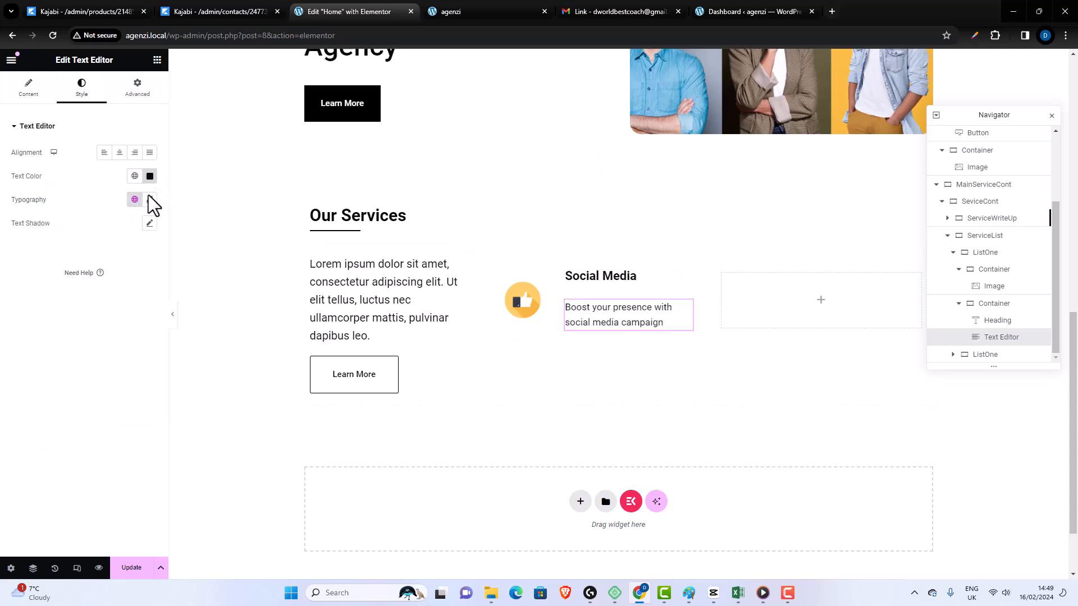
- Set the Social Media description's font size to 16 px and its line height to 25 px
{"action": "left_click", "coordinate": [149, 199]}
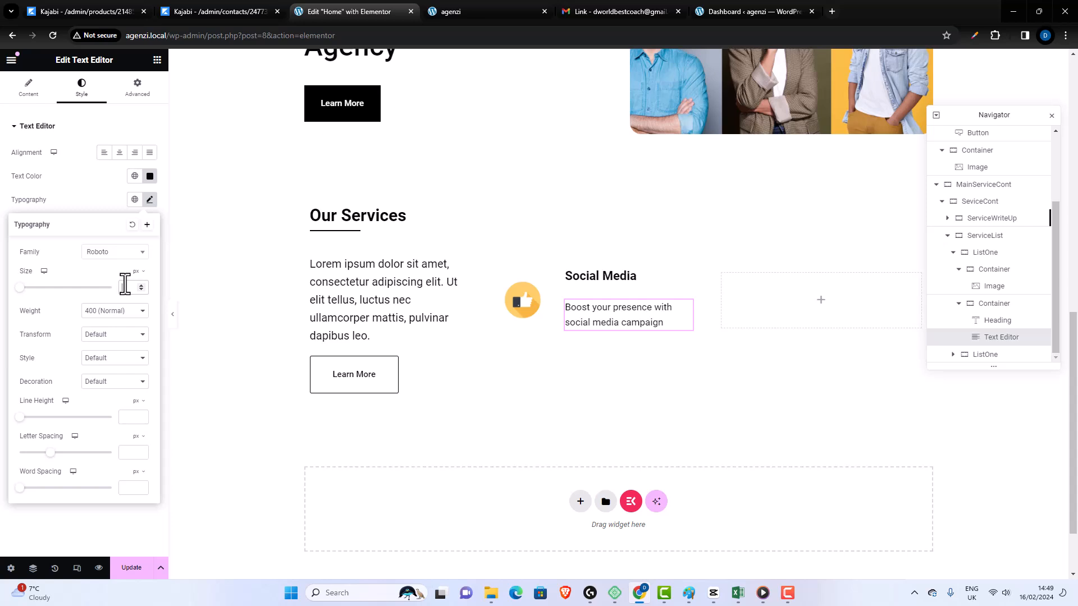
{"action": "type", "text": "15"}
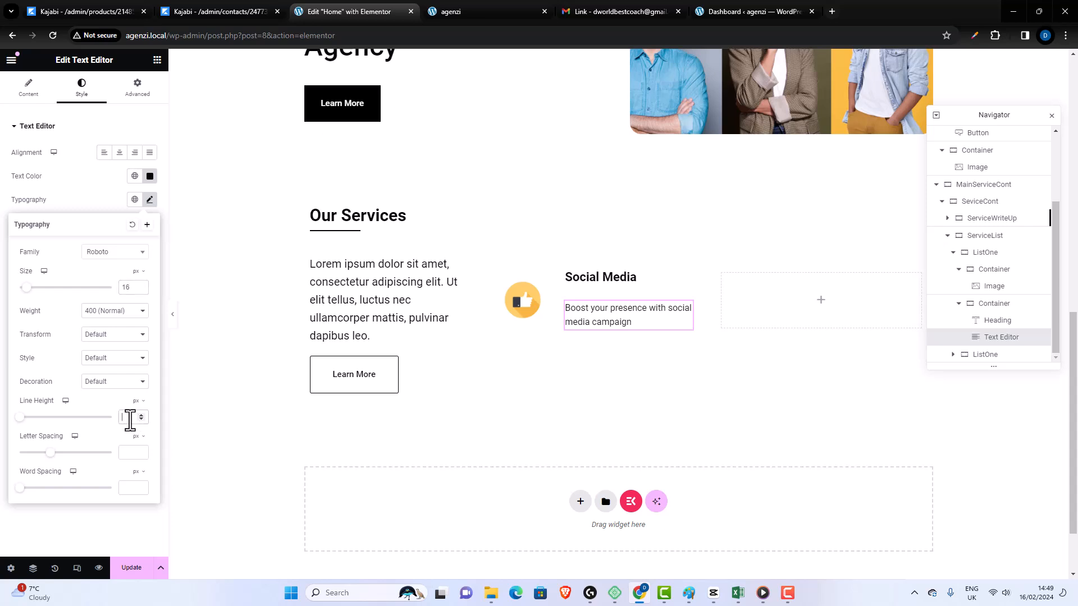
{"action": "left_click", "coordinate": [129, 417]}
{"action": "type", "text": "2"}
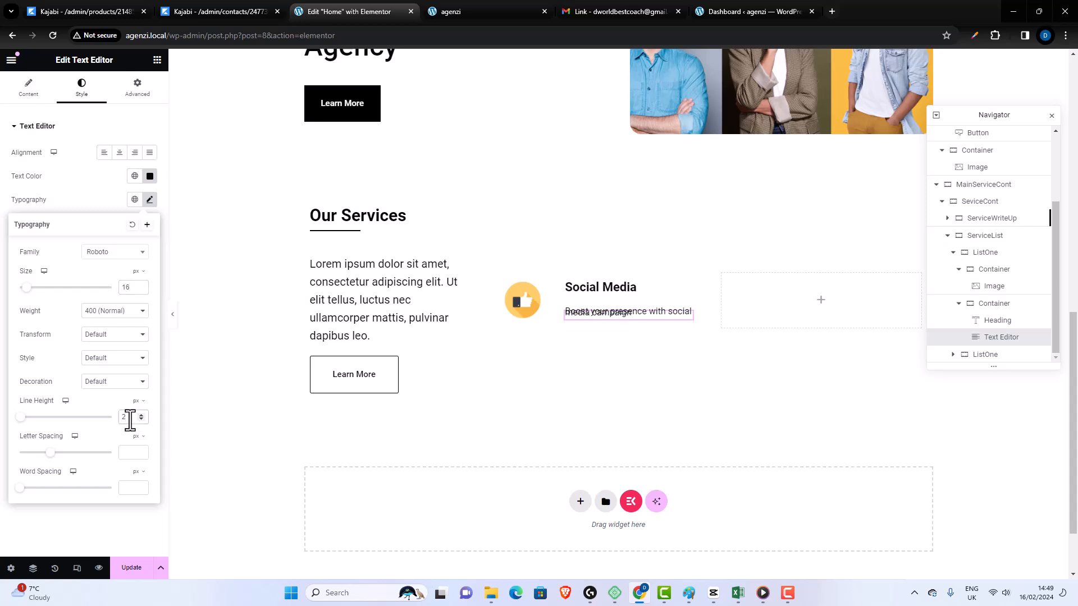
{"action": "type", "text": "5"}
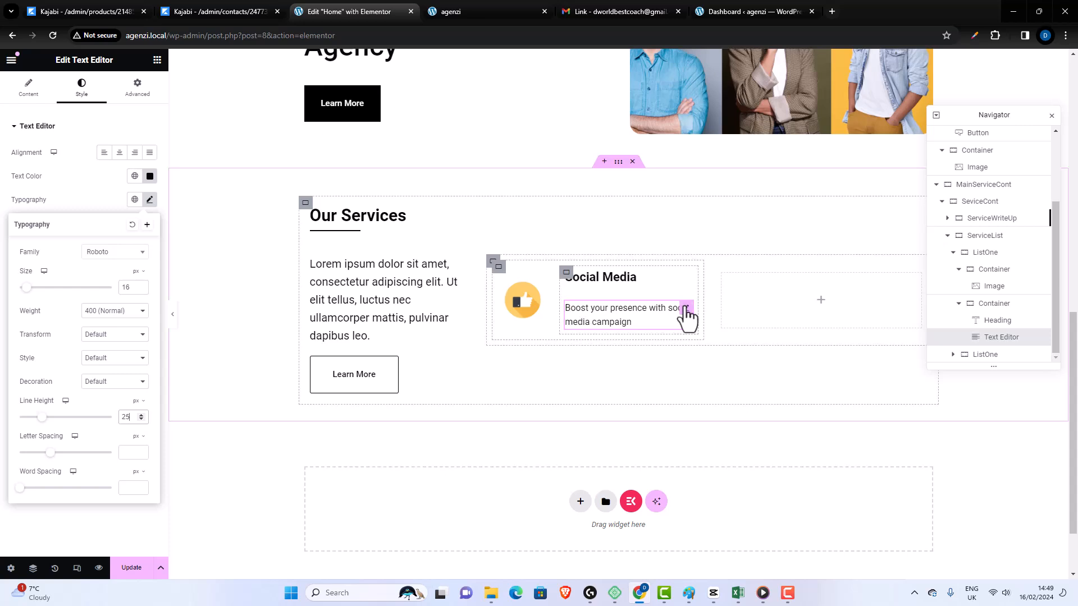
- Unlink the description text's margins and set its top margin to -23 px
{"action": "left_click", "coordinate": [686, 316]}
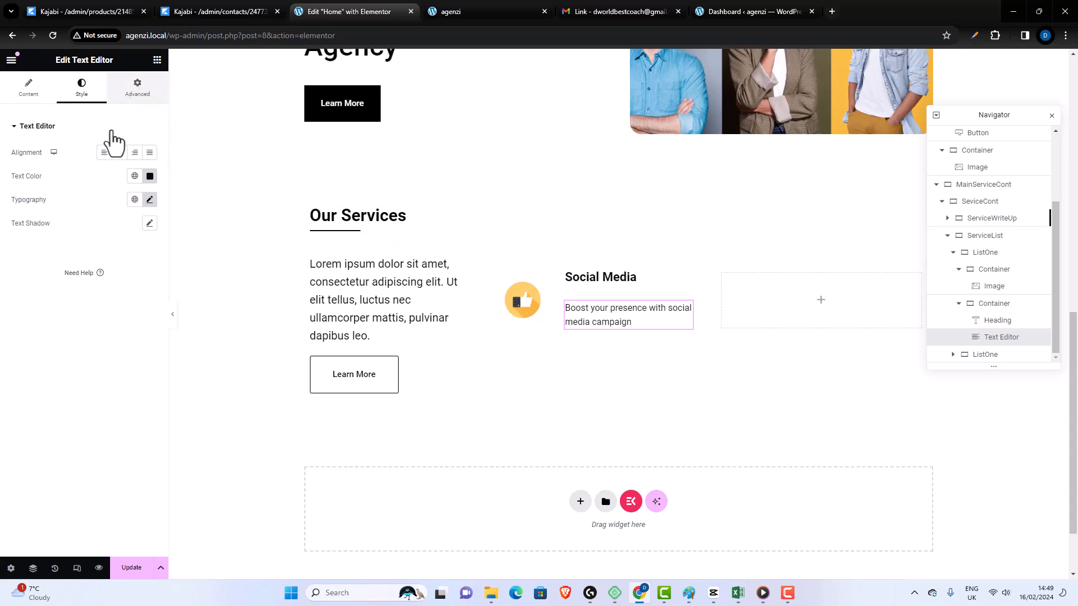
{"action": "left_click", "coordinate": [137, 88]}
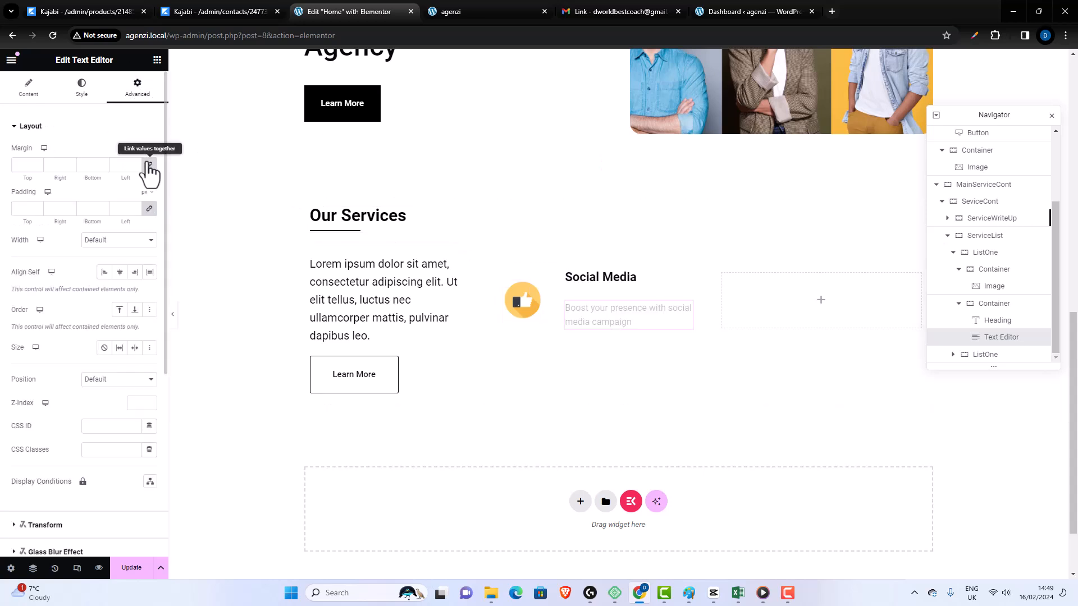
{"action": "left_click", "coordinate": [148, 165]}
{"action": "left_click", "coordinate": [38, 167]}
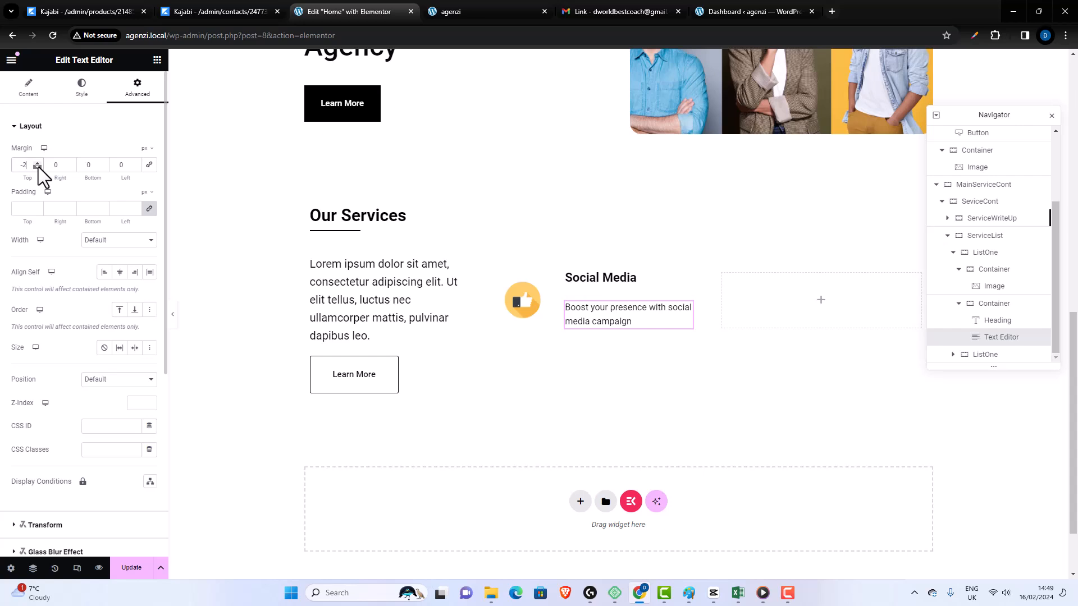
{"action": "left_click", "coordinate": [38, 167]}
{"action": "left_click", "coordinate": [39, 166]}
{"action": "left_click", "coordinate": [38, 167]}
{"action": "left_click", "coordinate": [38, 166]}
{"action": "left_click", "coordinate": [38, 167]}
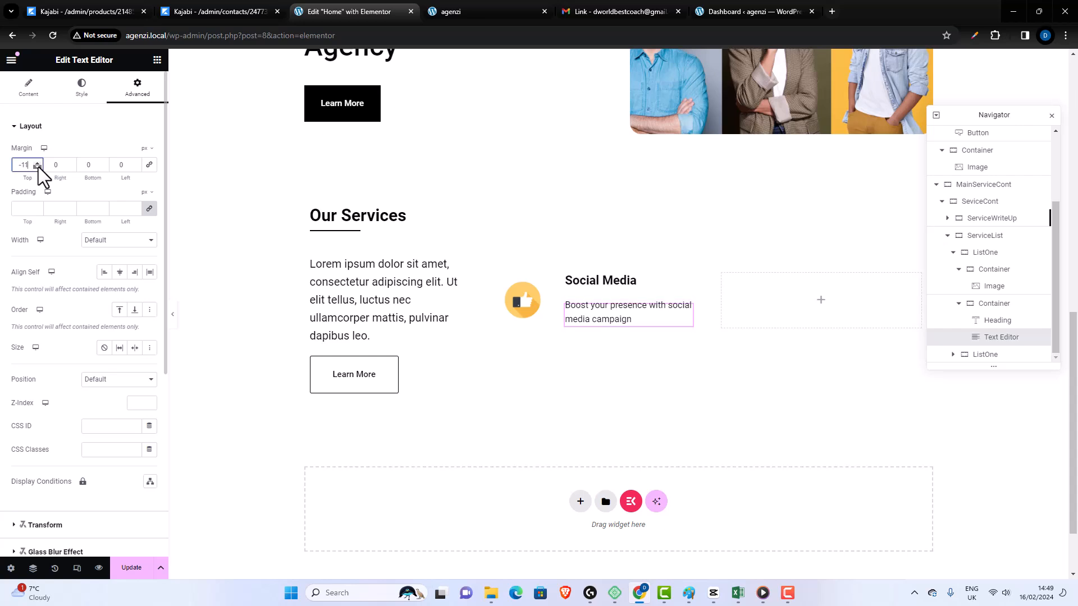
{"action": "left_click", "coordinate": [38, 166]}
{"action": "left_click", "coordinate": [38, 167]}
{"action": "left_click", "coordinate": [38, 167]}
{"action": "left_click", "coordinate": [39, 167]}
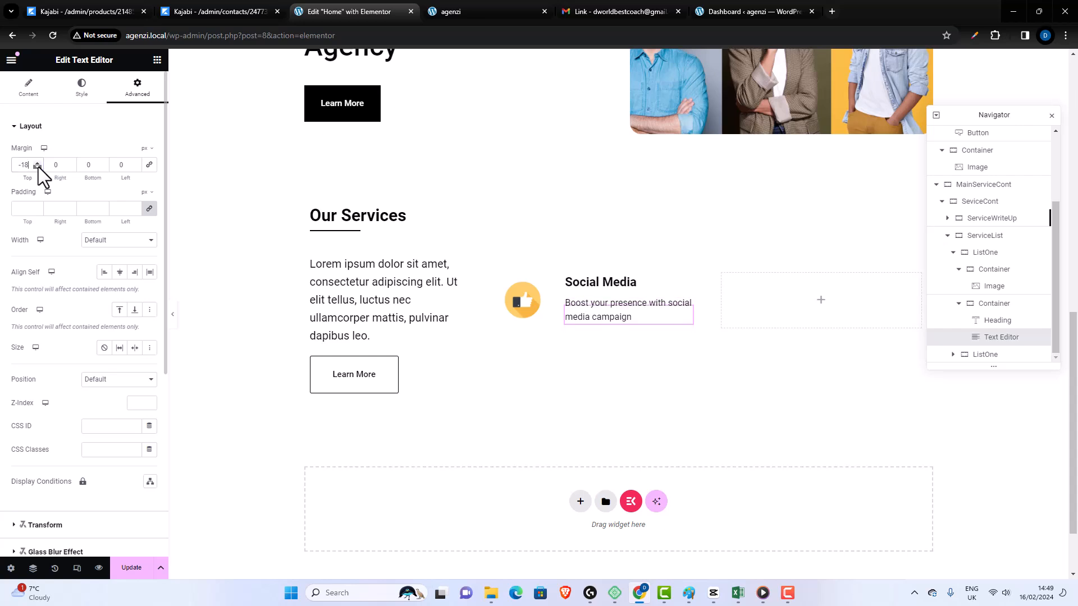
{"action": "left_click", "coordinate": [38, 167]}
{"action": "left_click", "coordinate": [38, 167]}
{"action": "left_click", "coordinate": [38, 167]}
{"action": "left_click", "coordinate": [38, 167]}
{"action": "left_click", "coordinate": [38, 167]}
{"action": "left_click", "coordinate": [38, 167]}
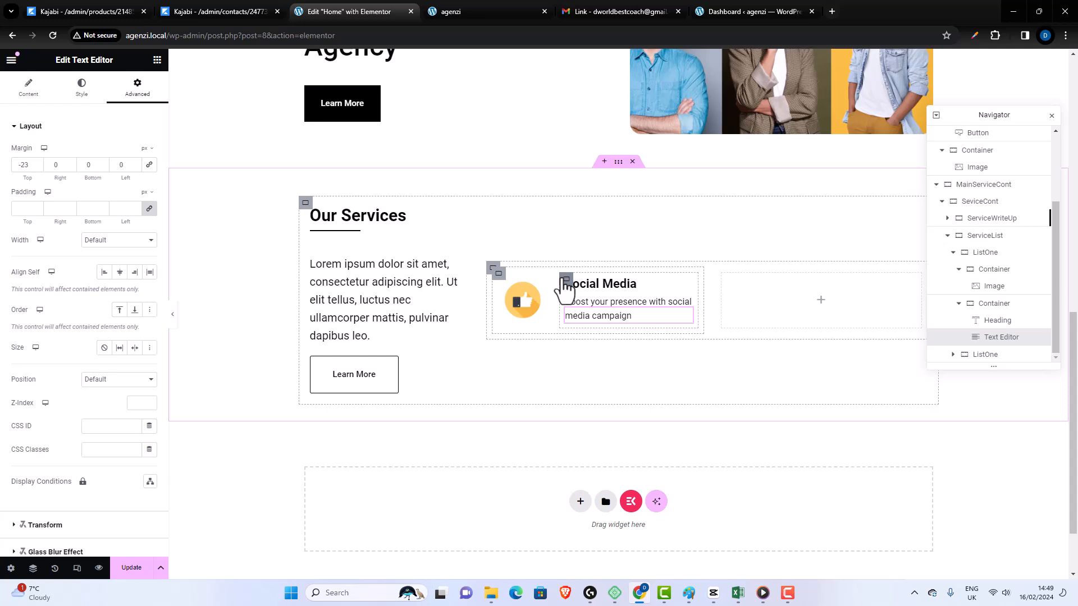
- Unlink the margins of the container holding the heading and description, and set its left margin to -5 px
{"action": "left_click", "coordinate": [564, 281]}
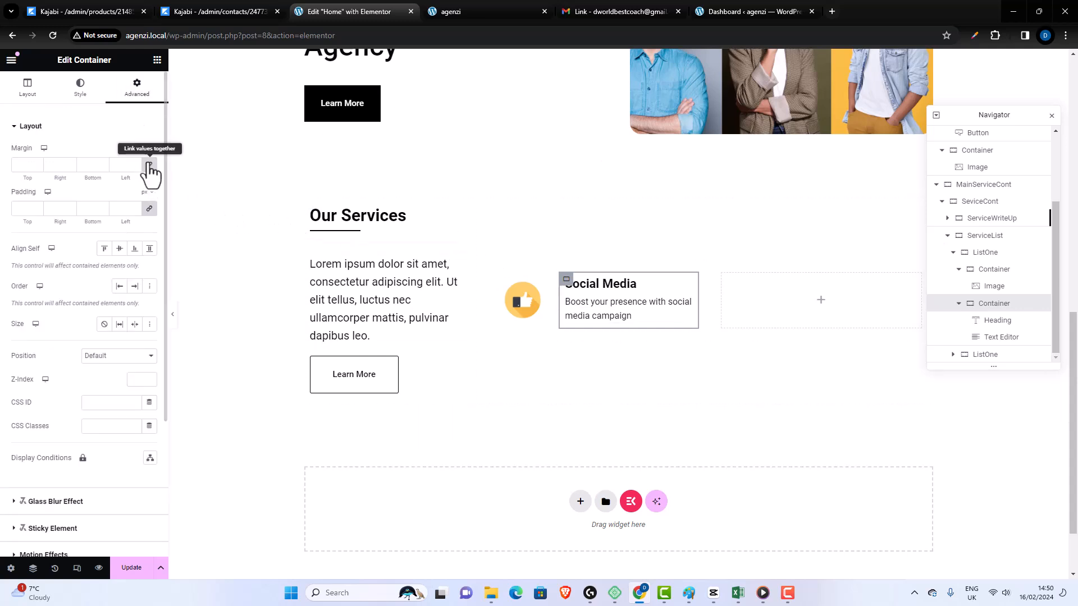
{"action": "left_click", "coordinate": [135, 167]}
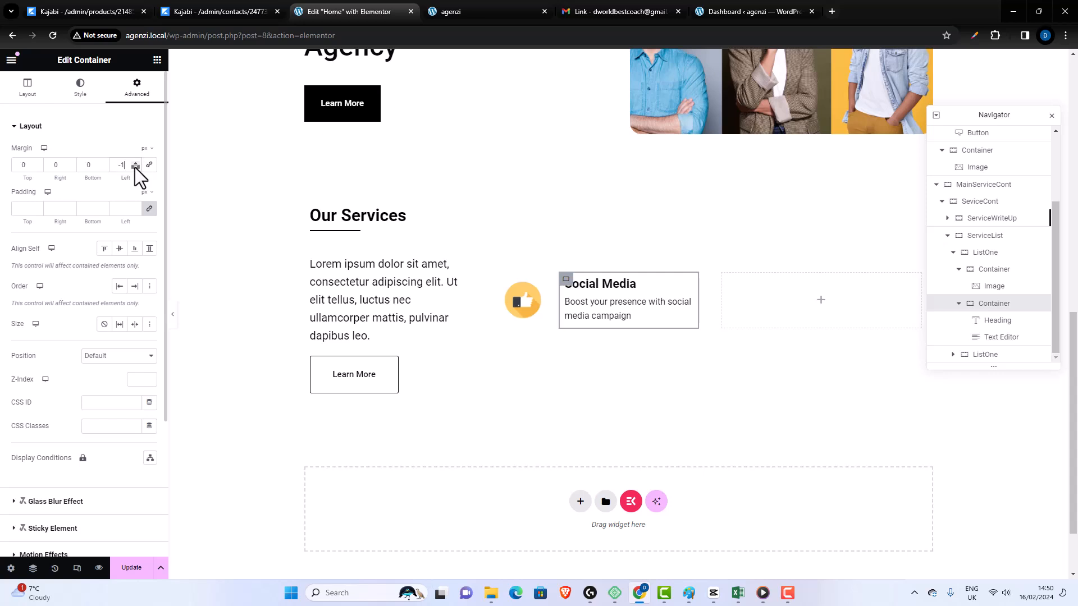
{"action": "left_click", "coordinate": [135, 167]}
{"action": "left_click", "coordinate": [136, 167]}
{"action": "left_click", "coordinate": [136, 167]}
{"action": "left_click", "coordinate": [135, 167]}
- Set the left margin of the container holding the heading and description to -20 px and update the page
{"action": "left_click", "coordinate": [135, 167]}
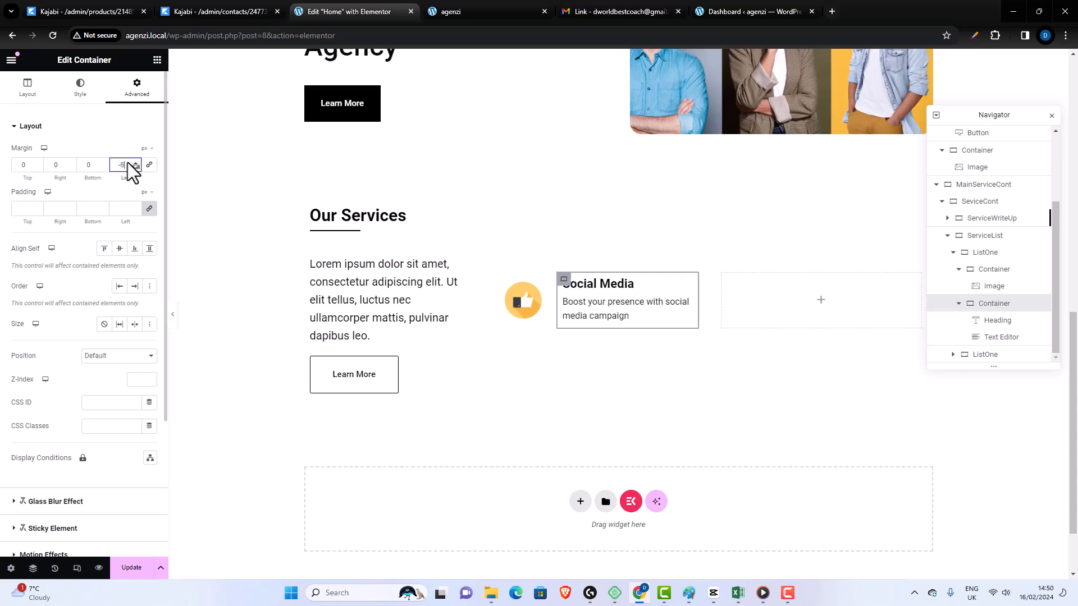
{"action": "left_click", "coordinate": [136, 167]}
{"action": "left_click", "coordinate": [135, 168]}
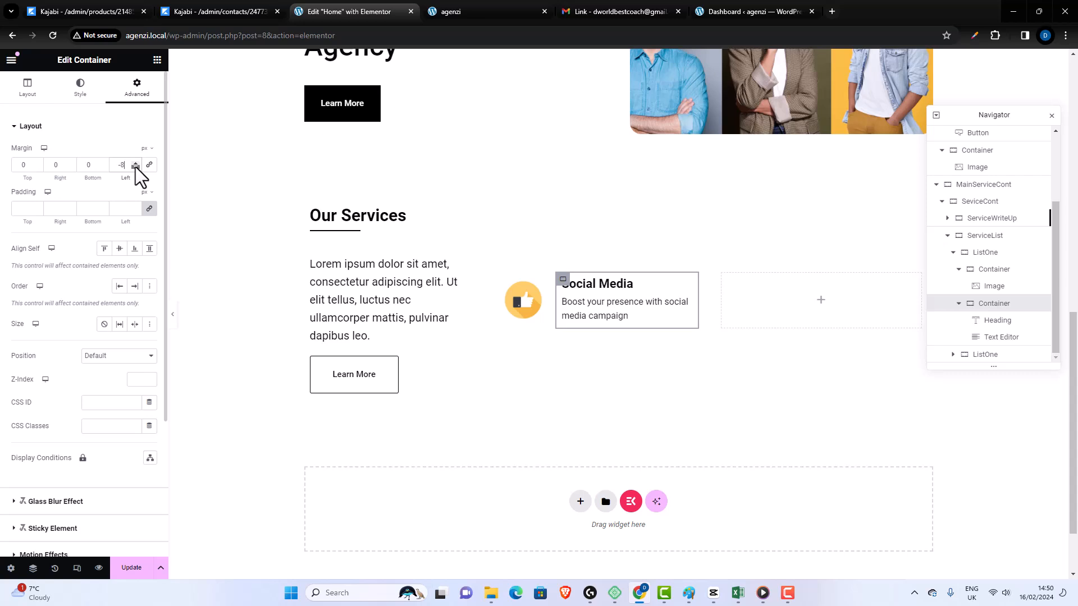
{"action": "left_click", "coordinate": [136, 168]}
{"action": "left_click", "coordinate": [135, 167]}
{"action": "left_click", "coordinate": [135, 168]}
{"action": "left_click", "coordinate": [136, 167]}
{"action": "left_click", "coordinate": [135, 167]}
{"action": "left_click", "coordinate": [135, 167]}
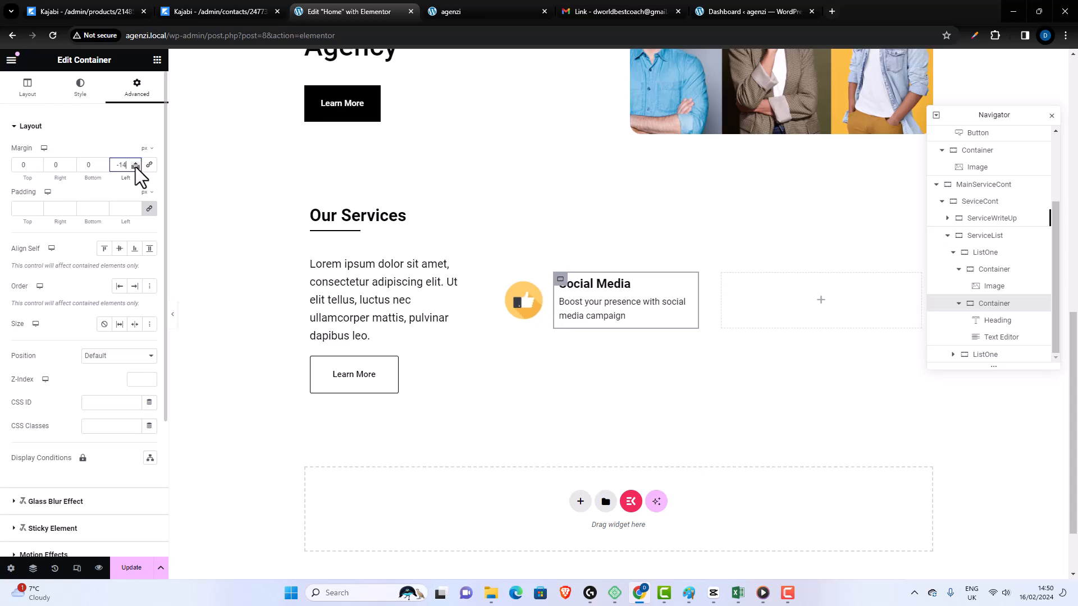
{"action": "left_click", "coordinate": [136, 167]}
{"action": "left_click", "coordinate": [135, 167]}
{"action": "left_click", "coordinate": [135, 167]}
{"action": "left_click", "coordinate": [135, 167]}
{"action": "left_click", "coordinate": [136, 167]}
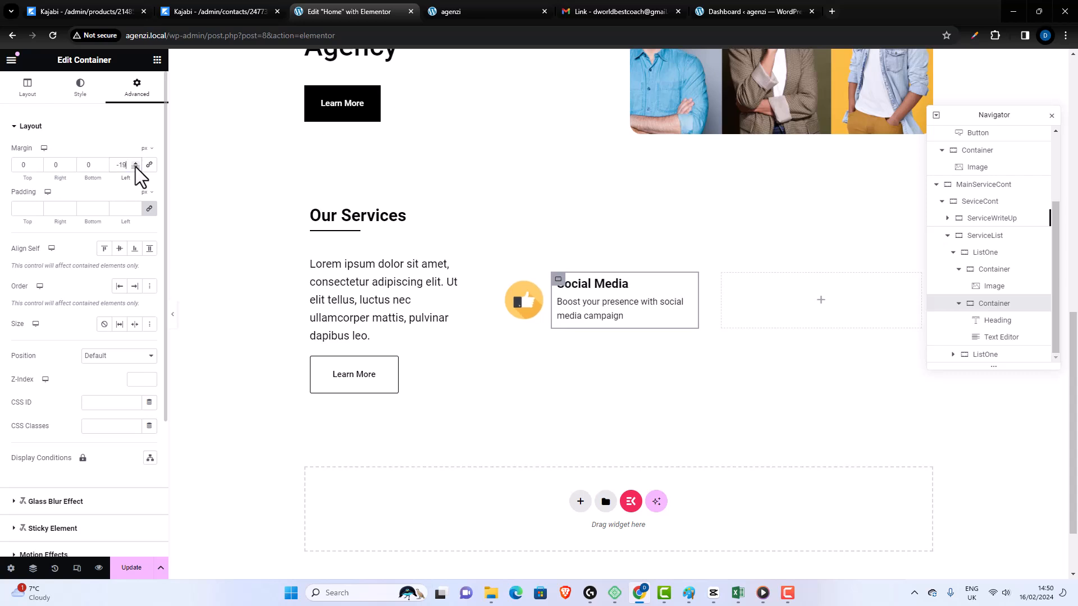
{"action": "left_click", "coordinate": [135, 167]}
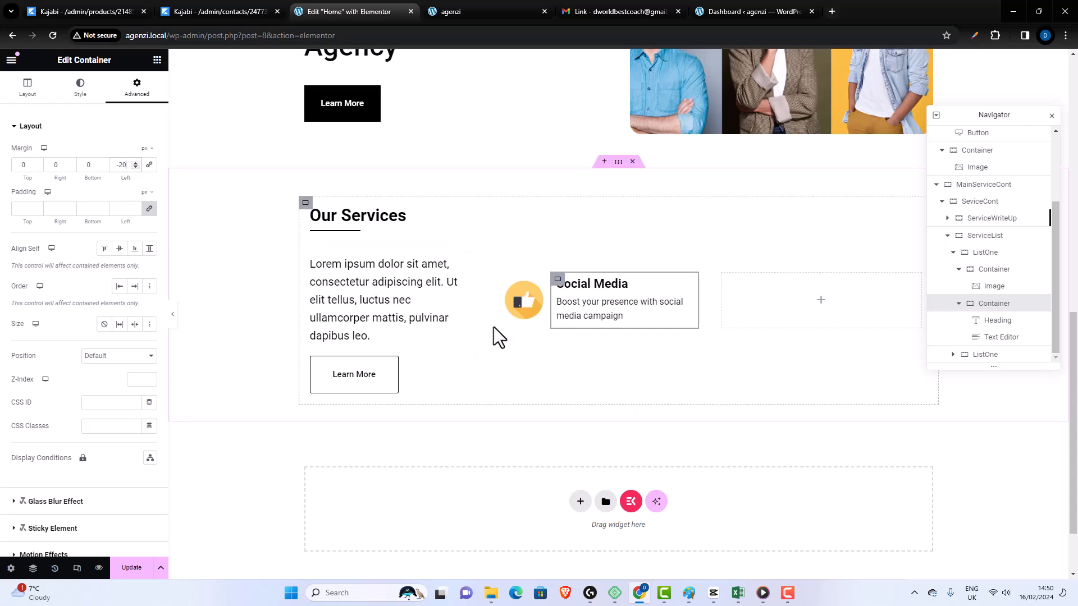
{"action": "left_click", "coordinate": [133, 574]}
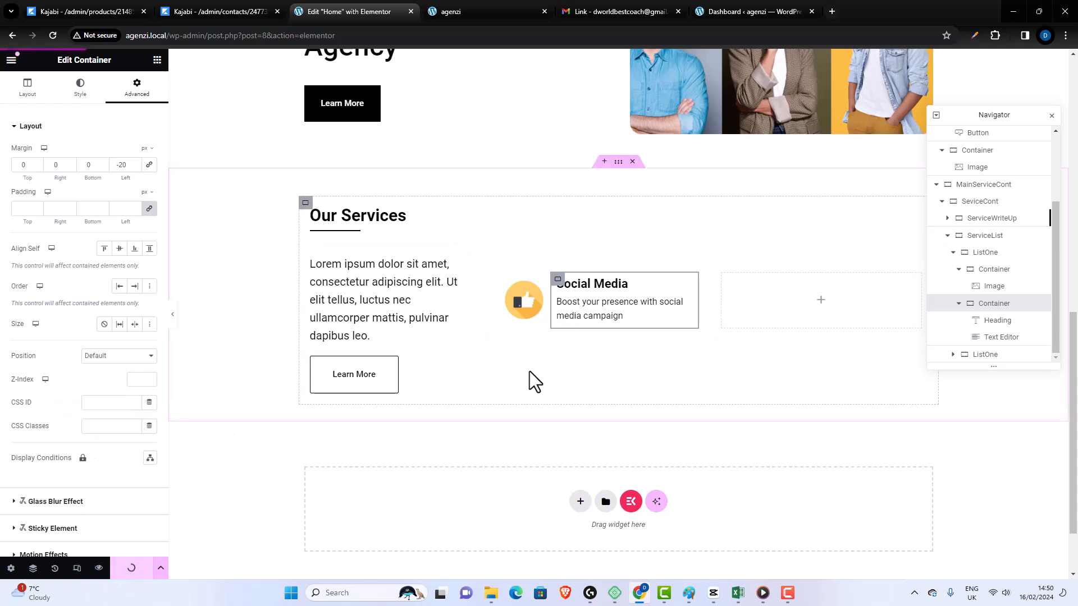
- Duplicate the ListOne container that holds the Social Media icon, heading and description
{"action": "scroll", "coordinate": [530, 382], "scroll_direction": "up", "scroll_amount": 1}
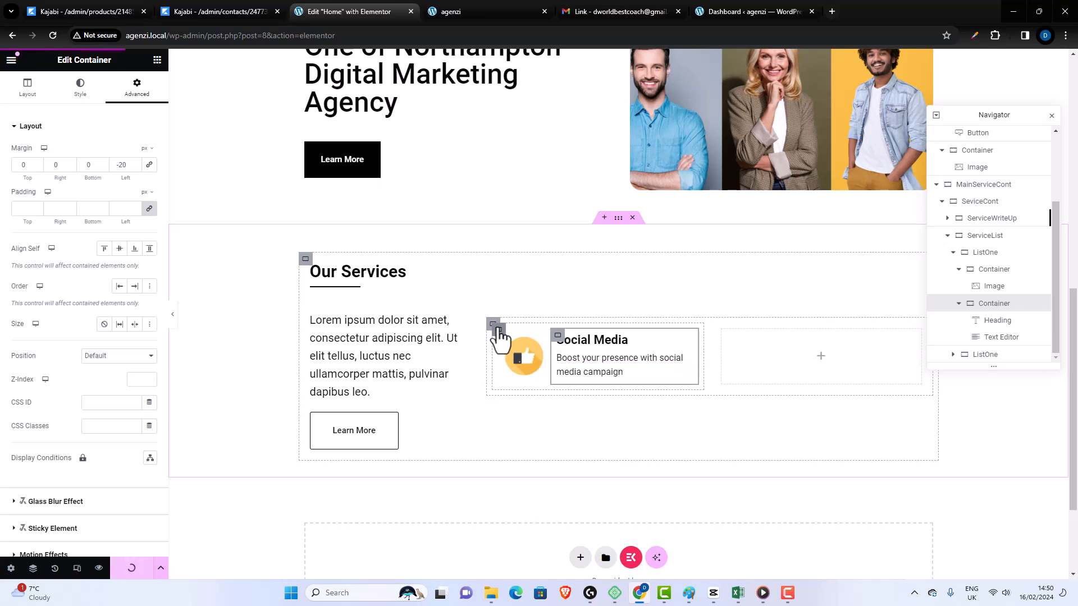
{"action": "left_click", "coordinate": [495, 327]}
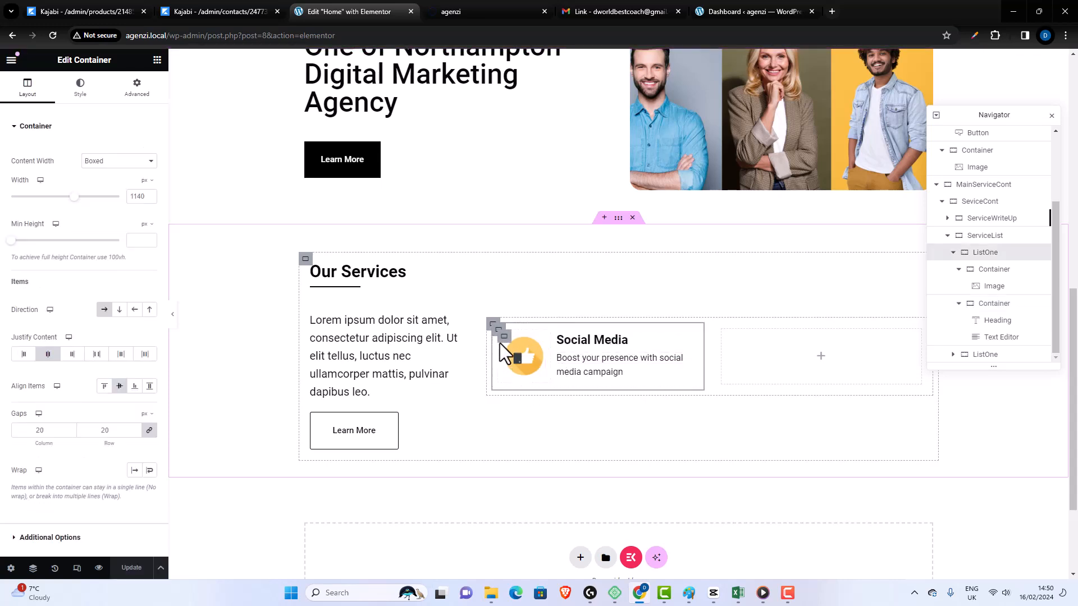
{"action": "right_click", "coordinate": [496, 328]}
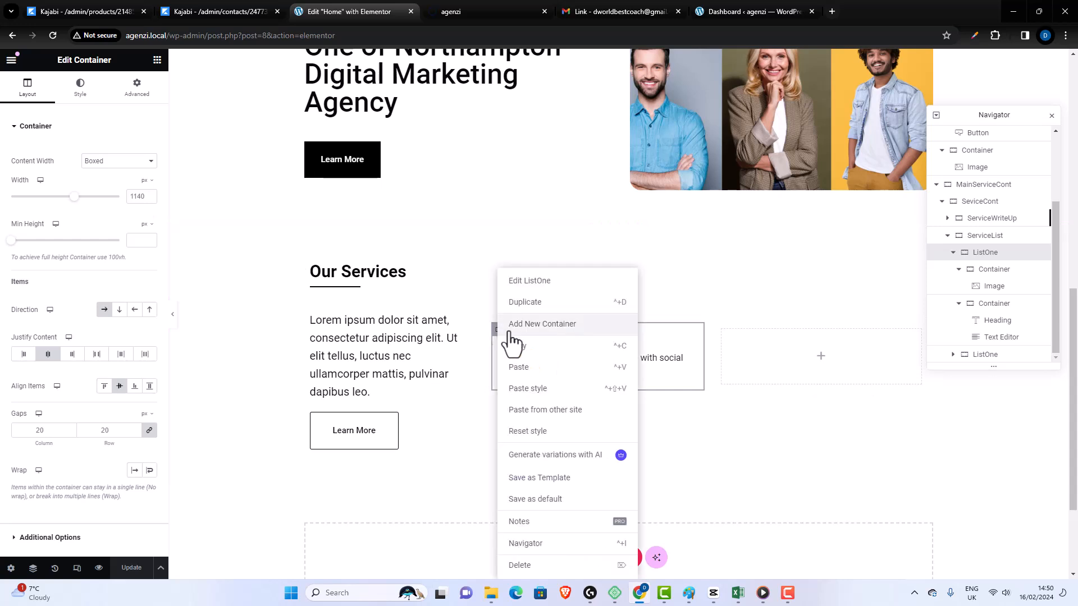
{"action": "left_click", "coordinate": [526, 302]}
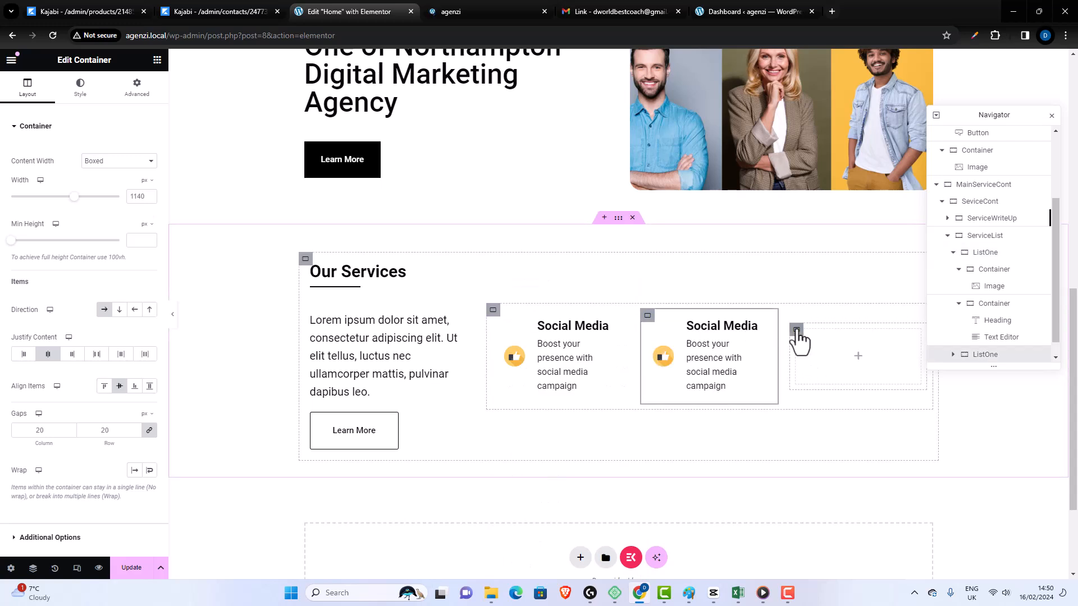
- Delete the empty ListOne container at the end of the service list and close the Navigator
{"action": "right_click", "coordinate": [806, 373]}
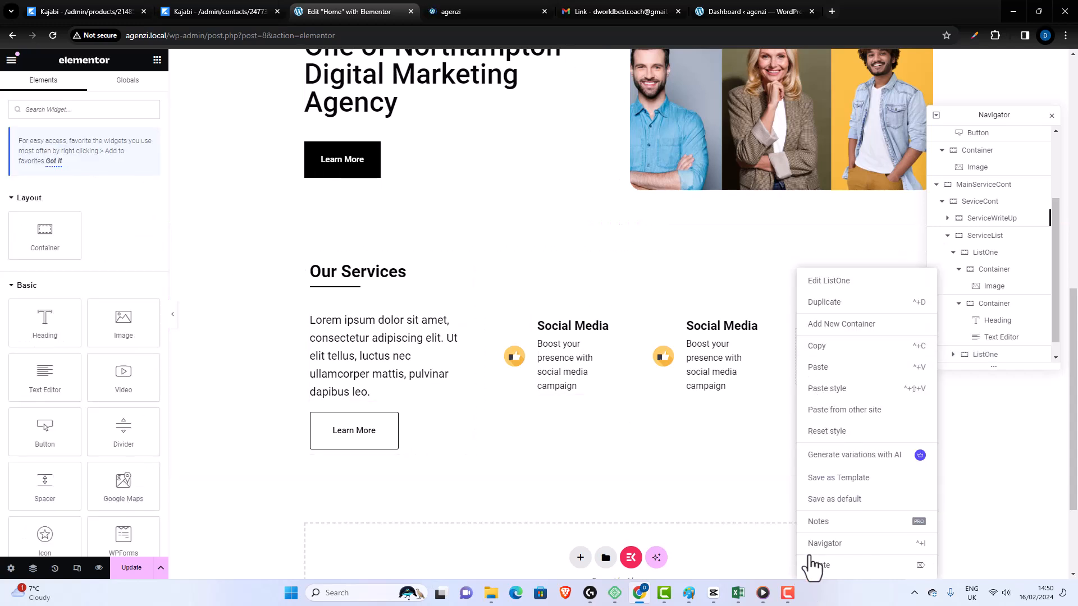
{"action": "left_click", "coordinate": [814, 565]}
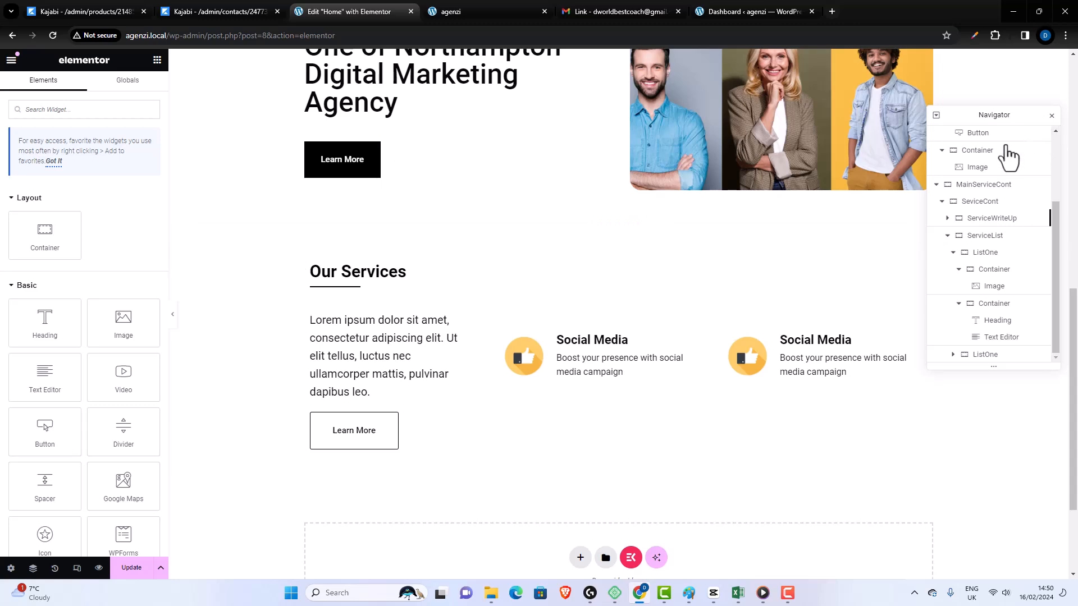
{"action": "left_click", "coordinate": [1051, 115]}
- Change the heading of the duplicated service item to "Pay Per Click"
{"action": "scroll", "coordinate": [884, 342], "scroll_direction": "down", "scroll_amount": 1}
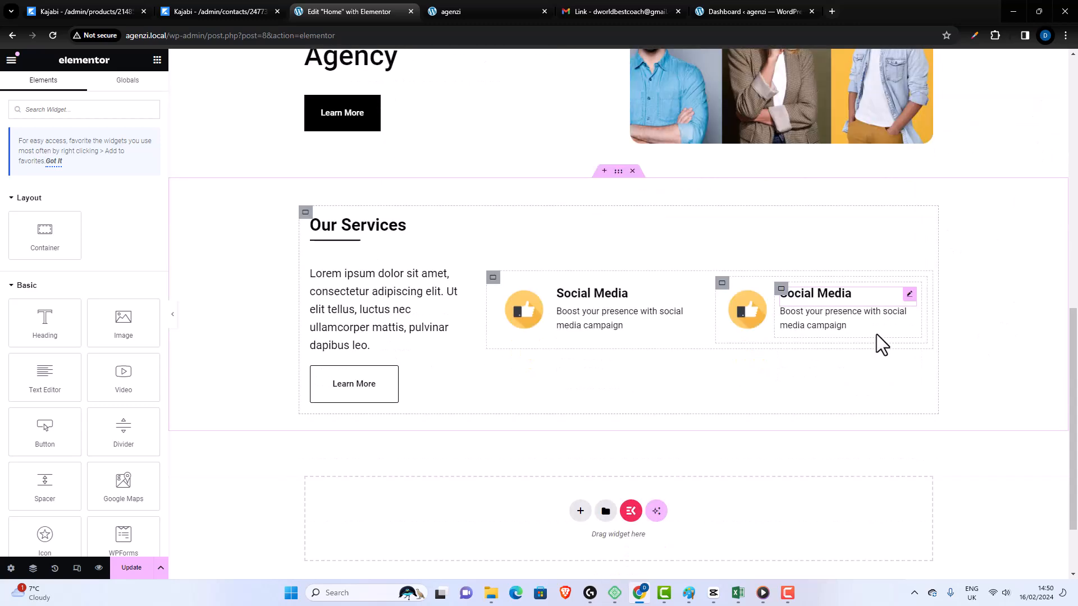
{"action": "scroll", "coordinate": [881, 344], "scroll_direction": "down", "scroll_amount": 1}
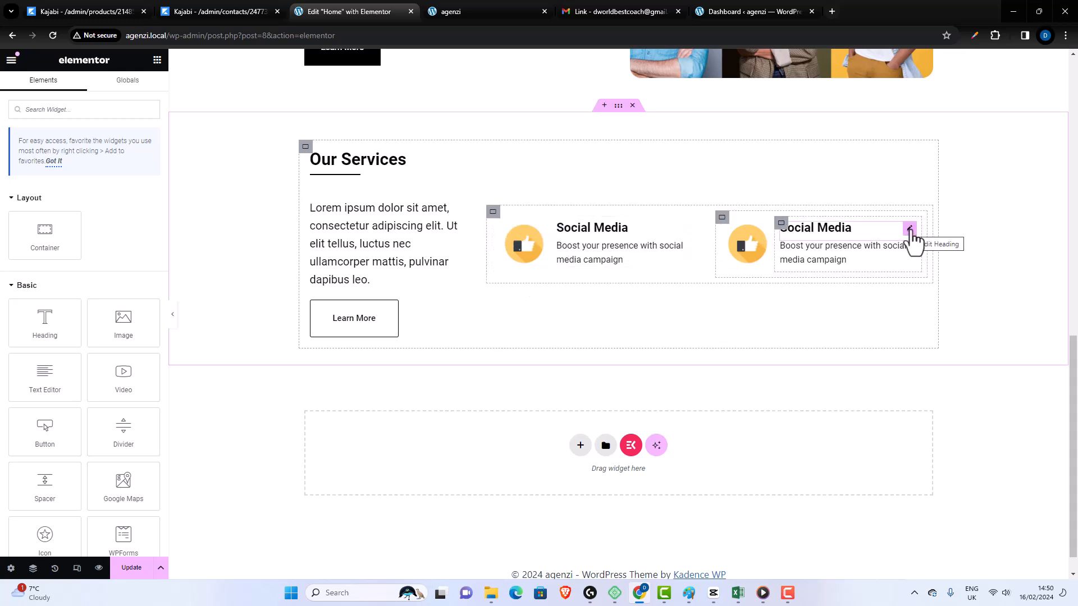
{"action": "left_click", "coordinate": [910, 229]}
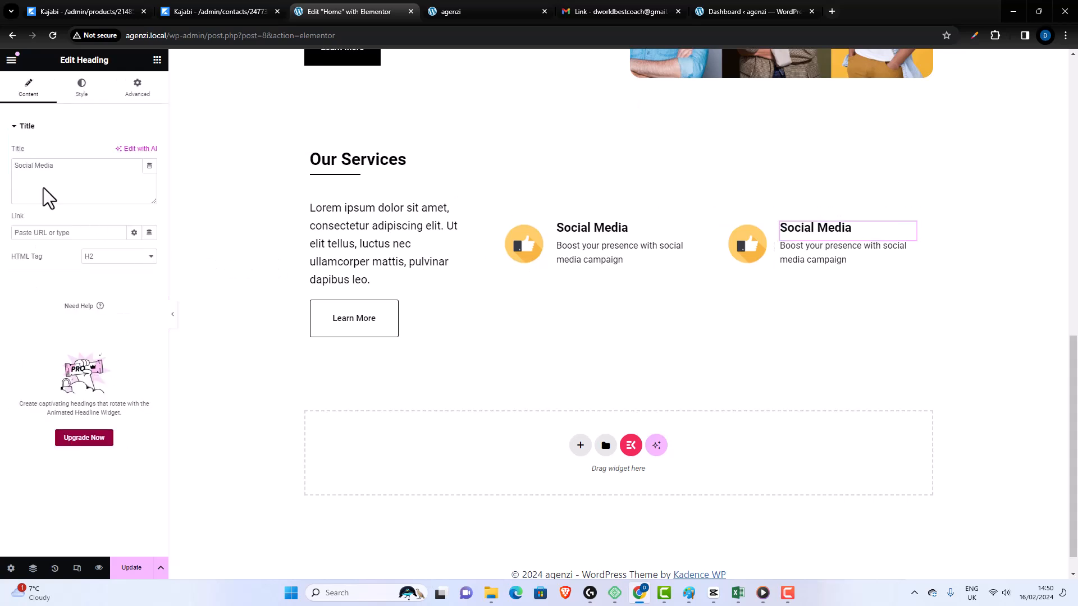
{"action": "left_click_drag", "start_coordinate": [54, 166], "coordinate": [41, 165]}
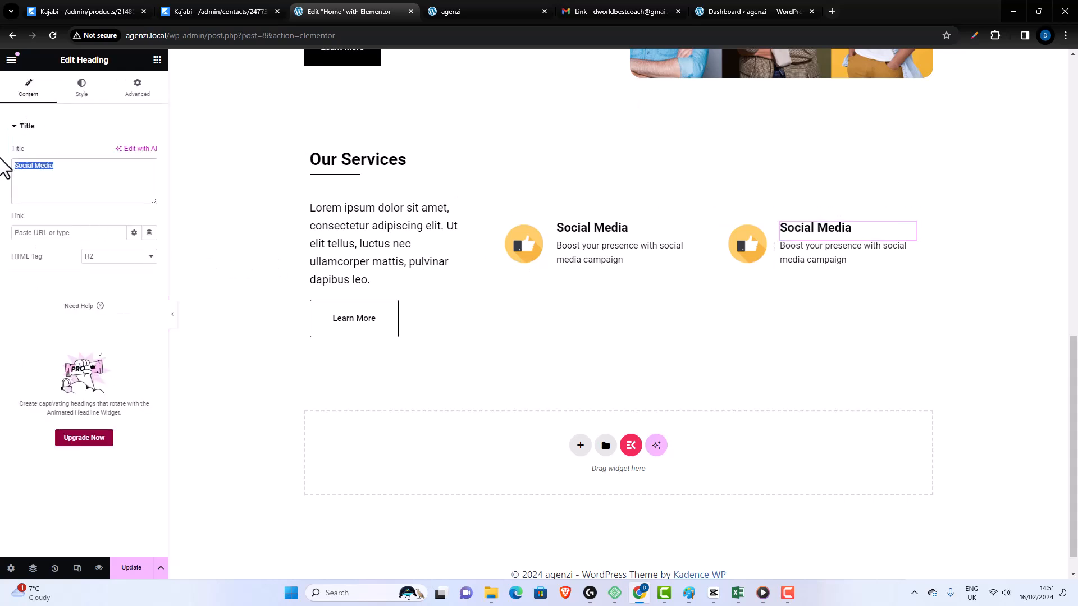
{"action": "type", "text": "Pay Per Click"}
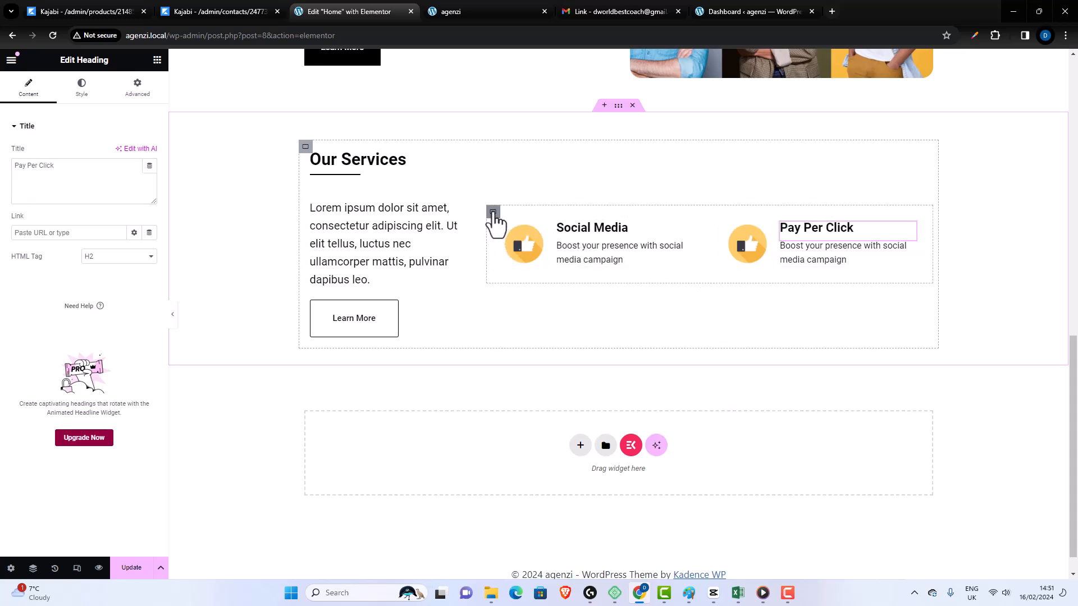
- Try to duplicate the ServiceList container beside the existing service list
{"action": "left_click", "coordinate": [493, 213]}
{"action": "right_click", "coordinate": [493, 214]}
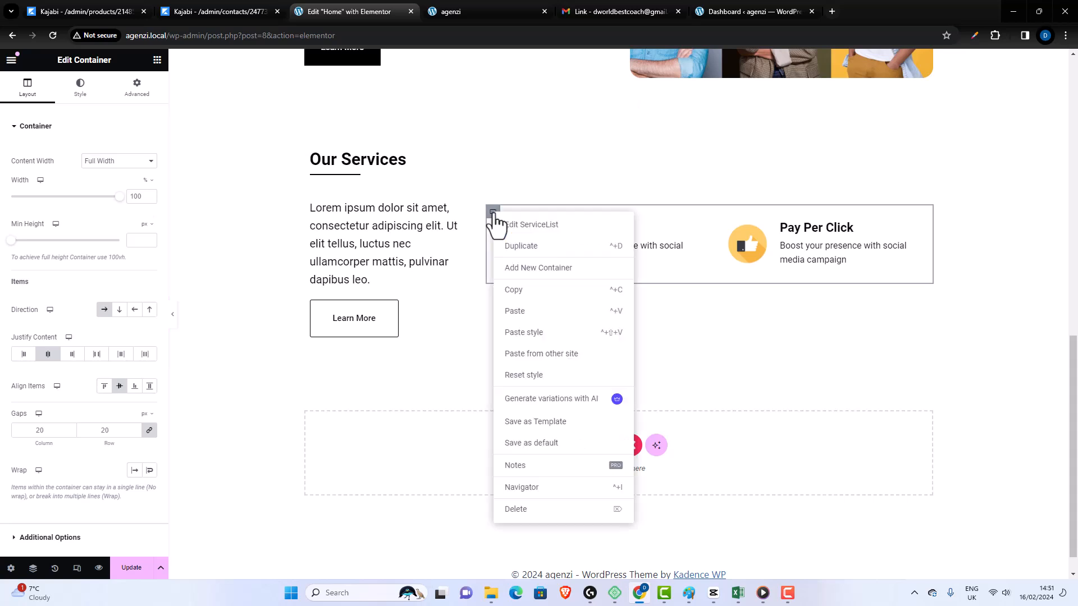
{"action": "left_click", "coordinate": [536, 250]}
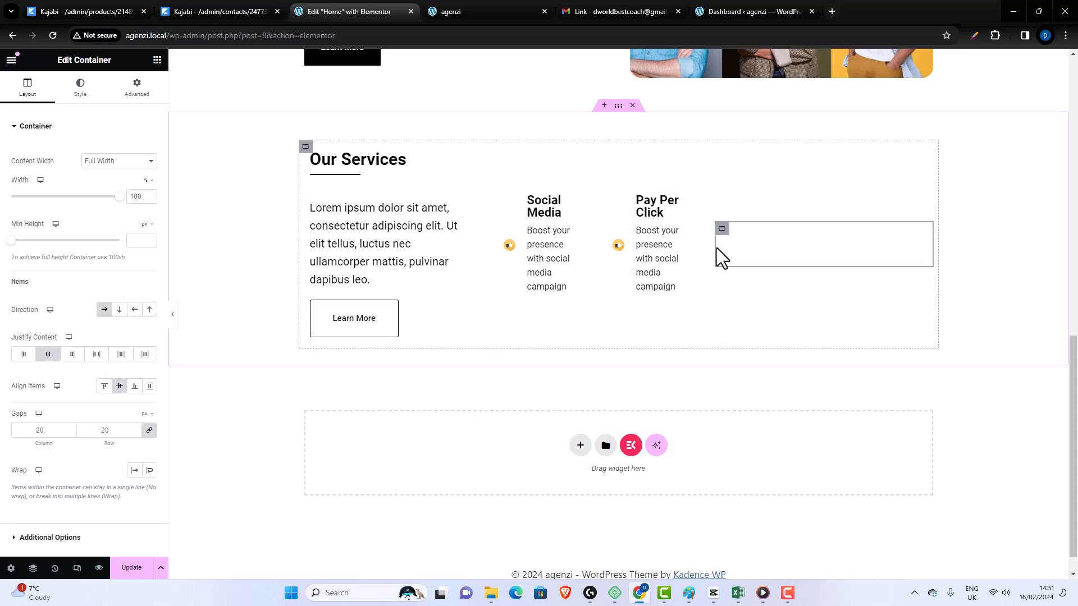
{"action": "key", "text": "ctrl+v"}
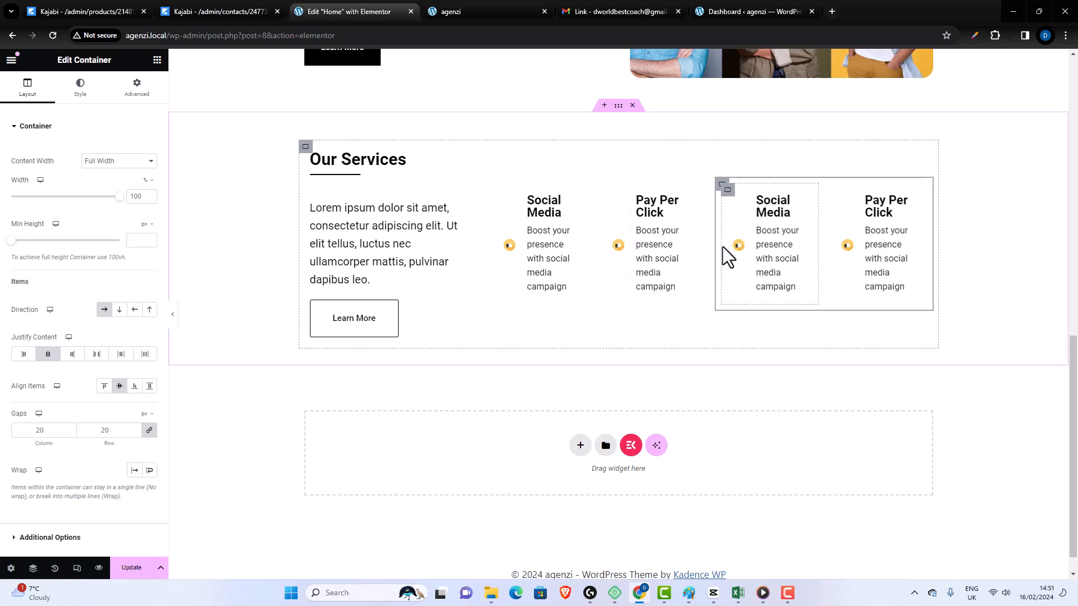
{"action": "key", "text": "ctrl+z"}
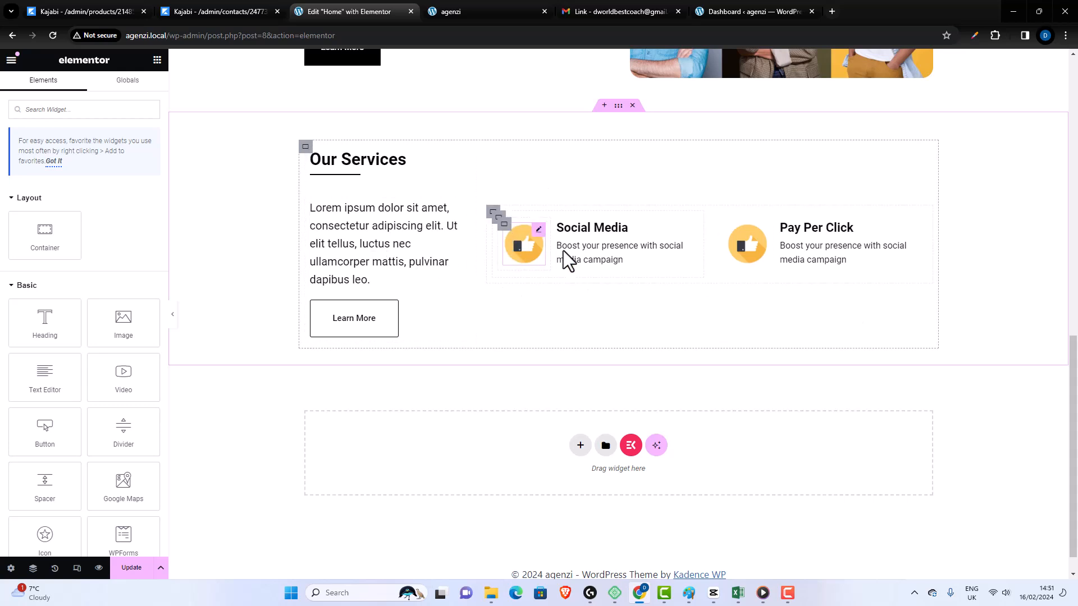
- Duplicate the whole SeviceCont container with its write-up column and service list as a second row
{"action": "scroll", "coordinate": [490, 243], "scroll_direction": "down", "scroll_amount": 1}
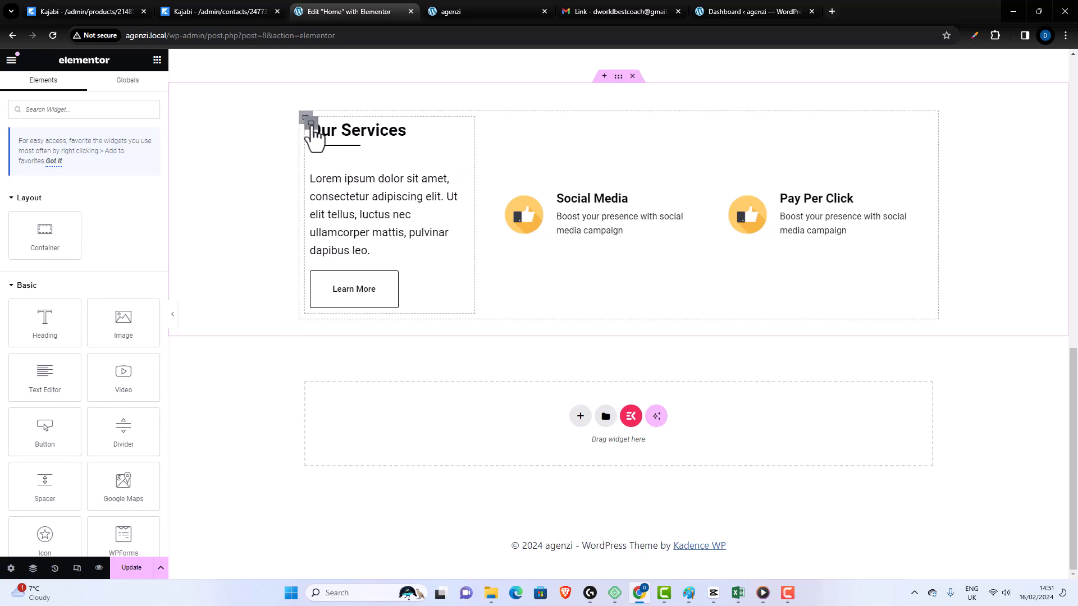
{"action": "left_click", "coordinate": [311, 122]}
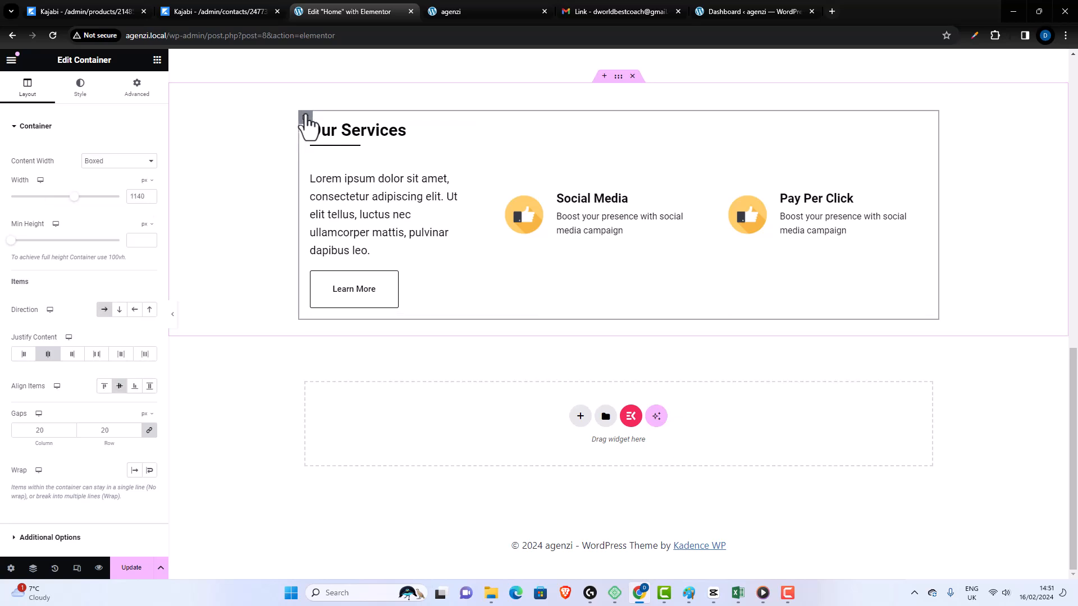
{"action": "right_click", "coordinate": [305, 117]}
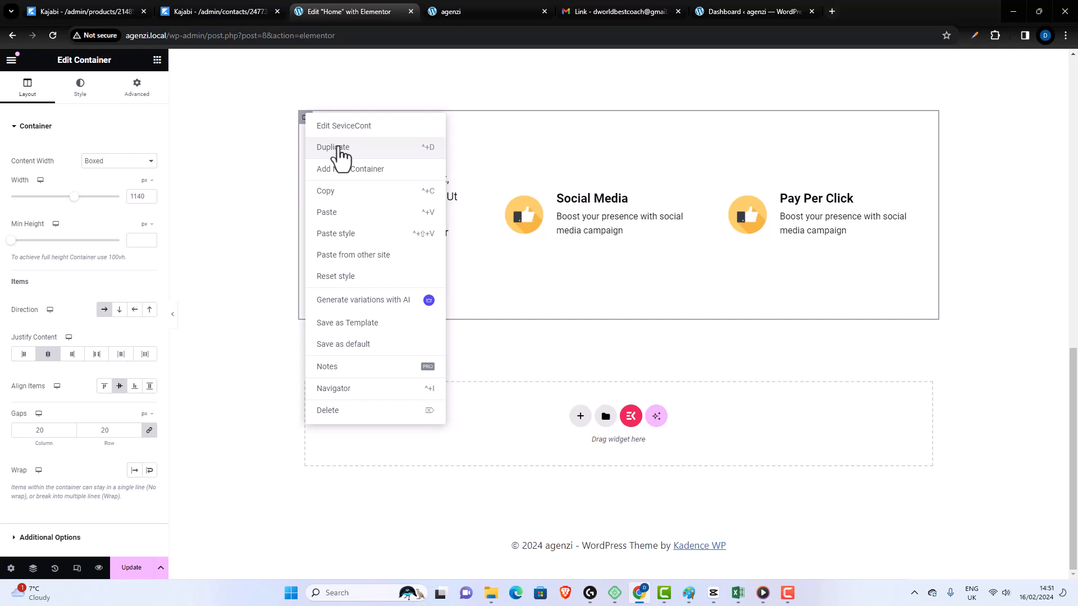
{"action": "left_click", "coordinate": [339, 148]}
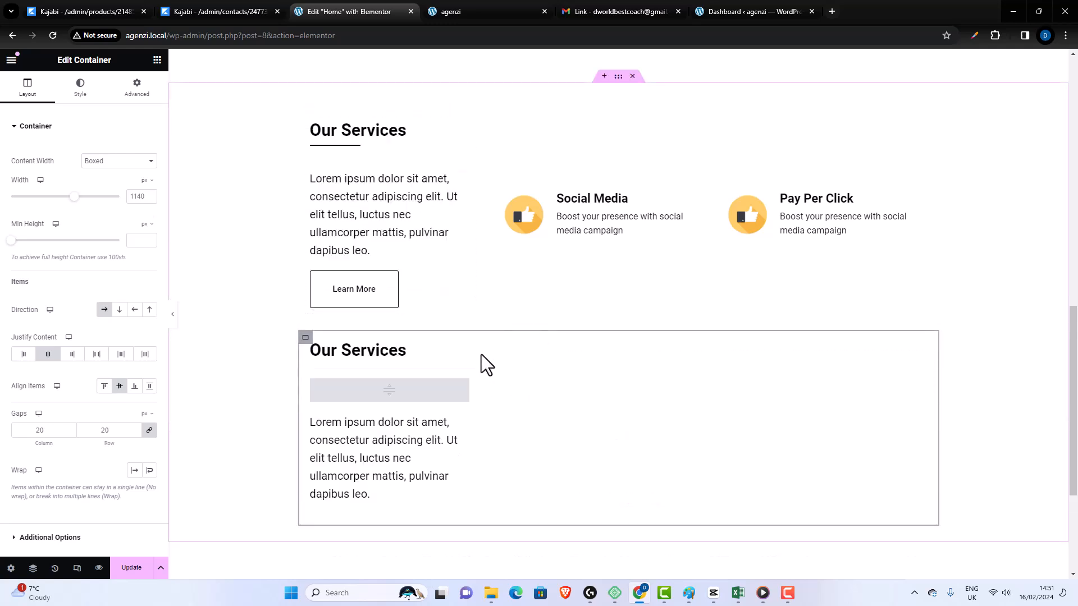
- Delete the heading, lorem ipsum text, Learn More button and divider from the duplicated row's write-up column
{"action": "scroll", "coordinate": [481, 356], "scroll_direction": "down", "scroll_amount": 3}
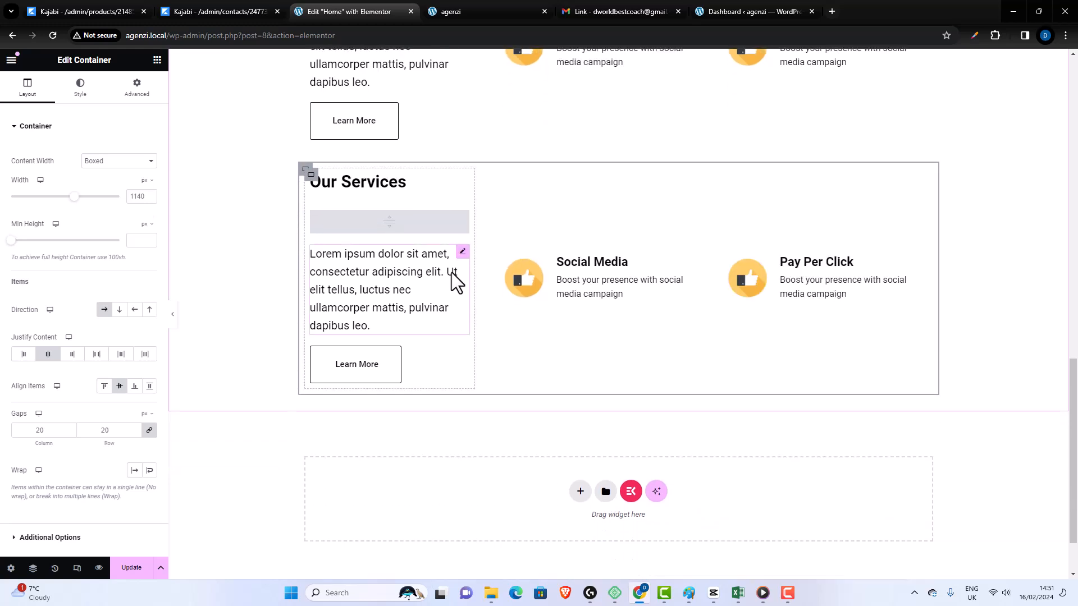
{"action": "left_click", "coordinate": [463, 181]}
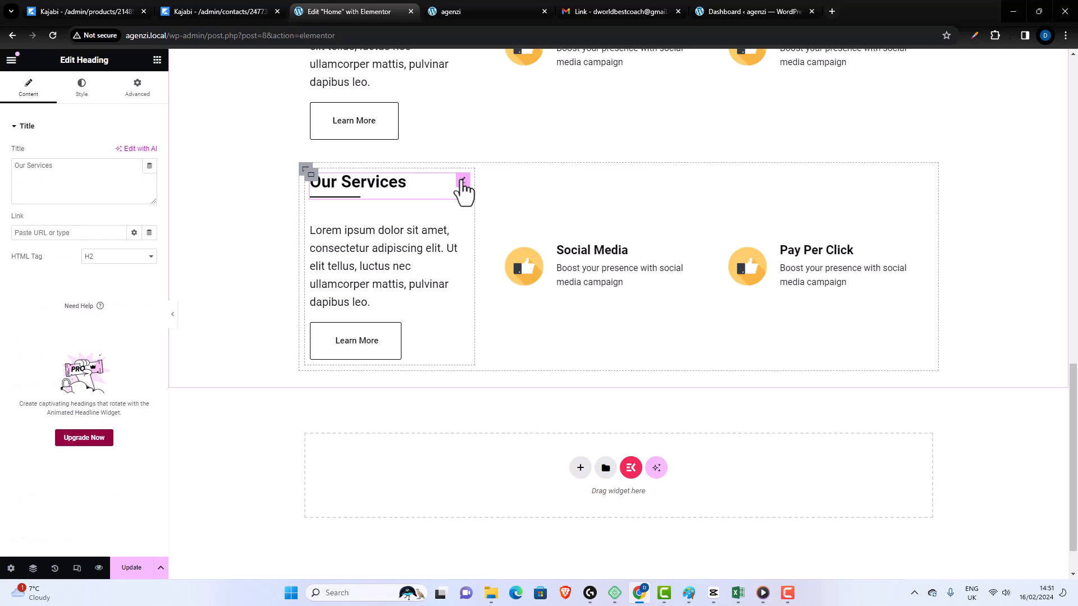
{"action": "key", "text": "Delete"}
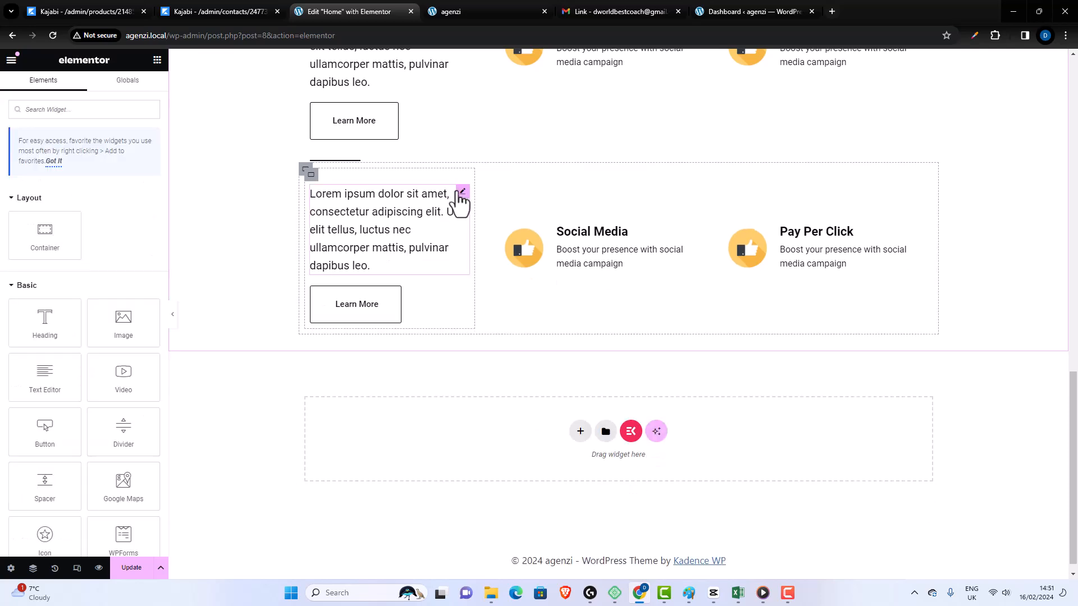
{"action": "left_click", "coordinate": [462, 192]}
{"action": "key", "text": "Delete"}
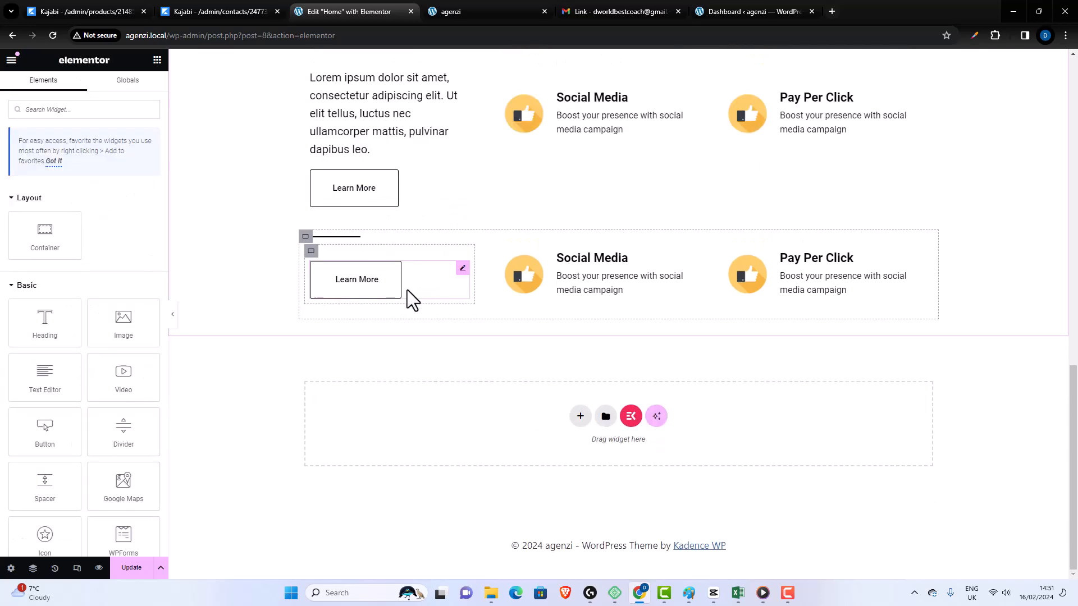
{"action": "left_click", "coordinate": [462, 268]}
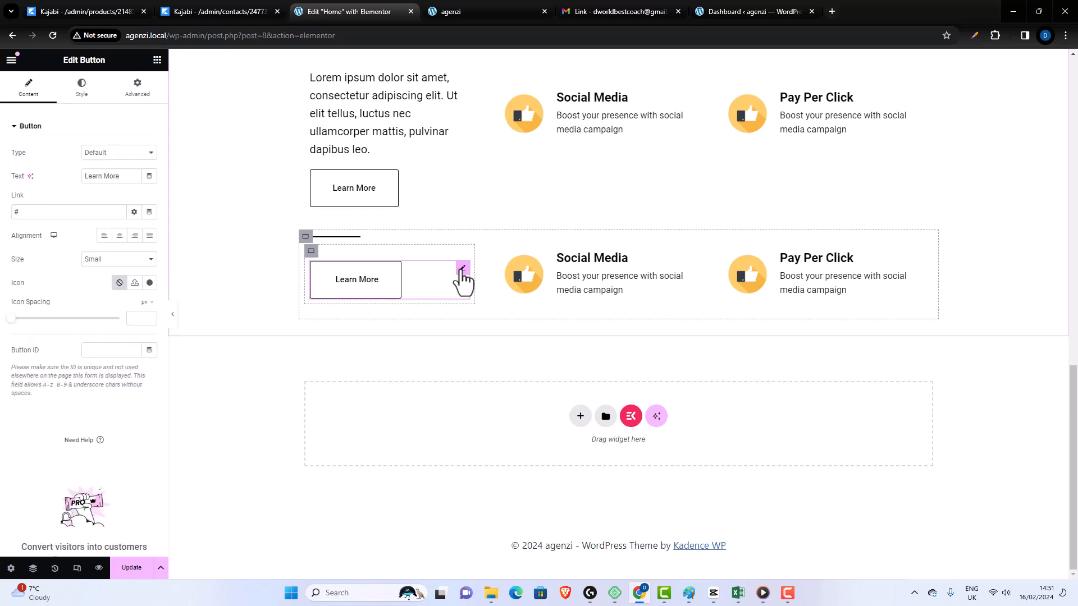
{"action": "key", "text": "Delete"}
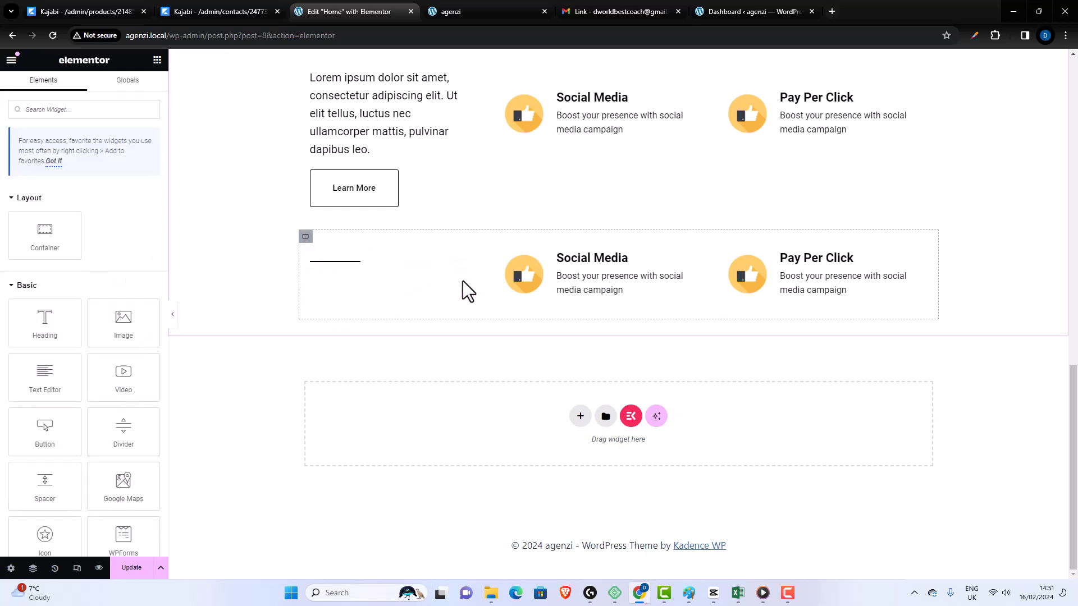
{"action": "left_click", "coordinate": [412, 271]}
{"action": "key", "text": "Delete"}
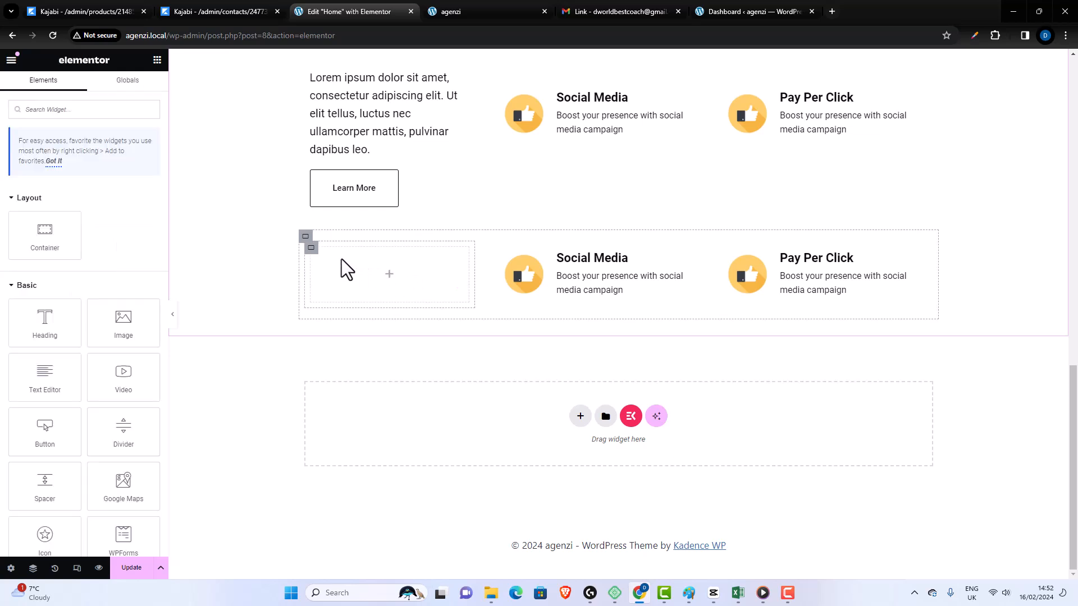
- Unlink the second service row container's margins, set its top margin to -60 px, and update the page
{"action": "scroll", "coordinate": [725, 318], "scroll_direction": "up", "scroll_amount": 2}
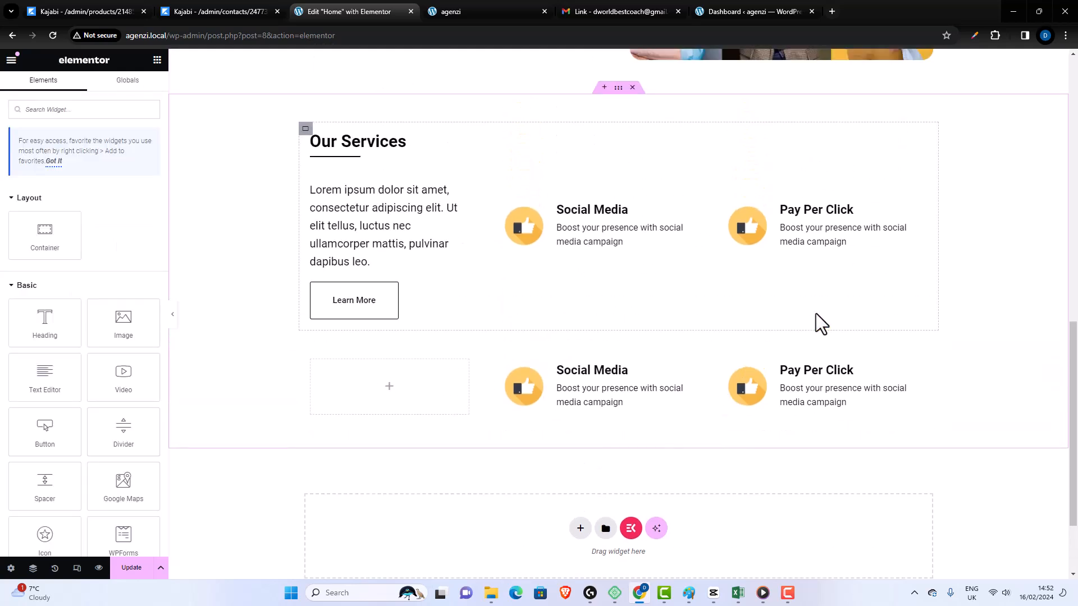
{"action": "scroll", "coordinate": [820, 324], "scroll_direction": "down", "scroll_amount": 1}
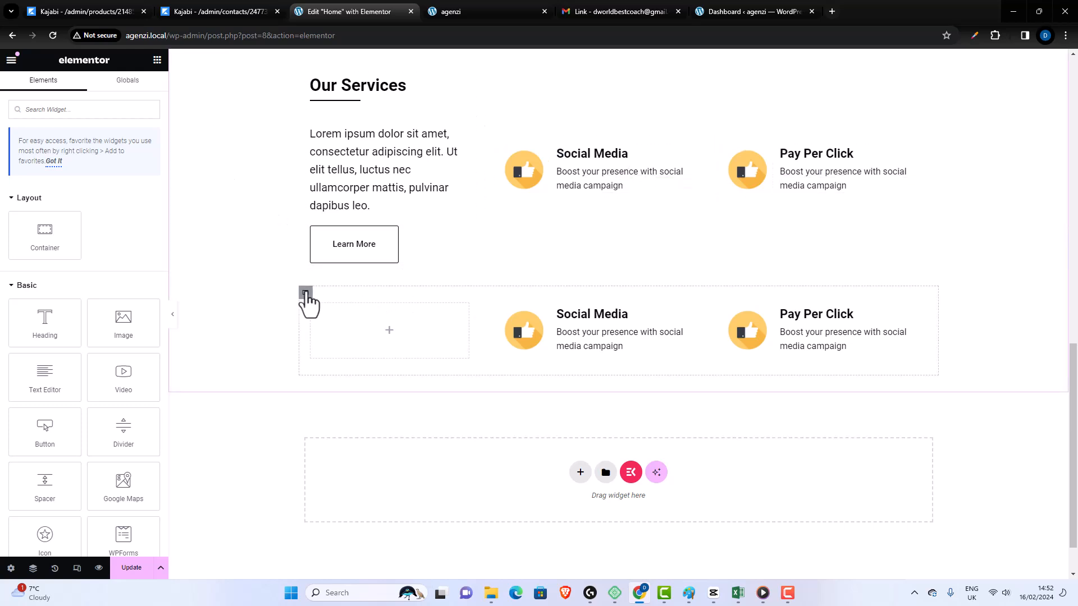
{"action": "left_click", "coordinate": [305, 293]}
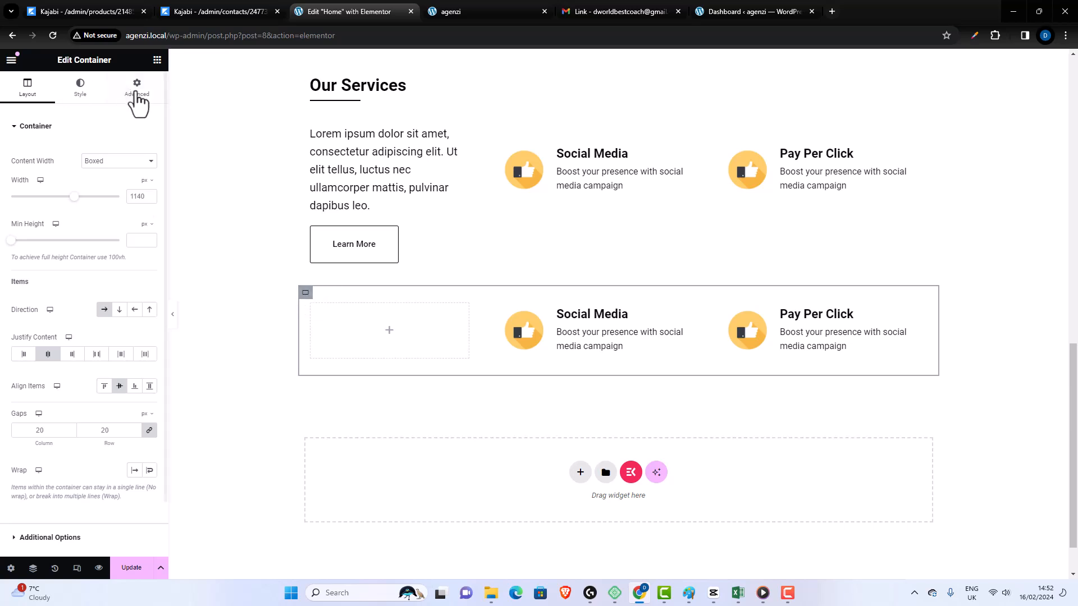
{"action": "left_click", "coordinate": [138, 93]}
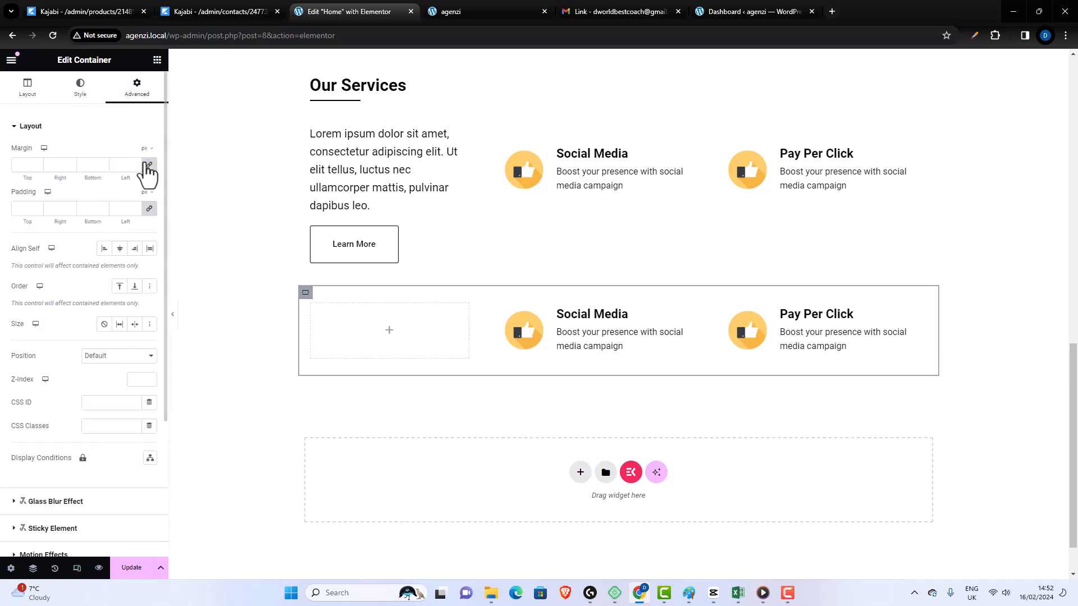
{"action": "left_click", "coordinate": [38, 167]}
{"action": "left_click", "coordinate": [38, 167]}
{"action": "left_click", "coordinate": [39, 167]}
{"action": "left_click", "coordinate": [38, 167]}
{"action": "left_click", "coordinate": [38, 168]}
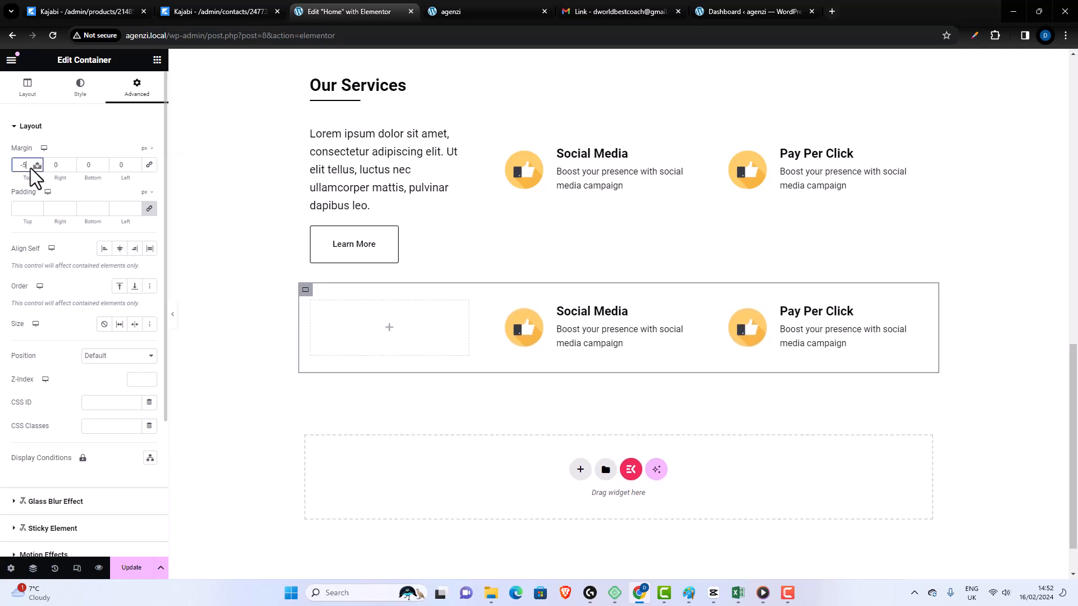
{"action": "key", "text": "Down"}
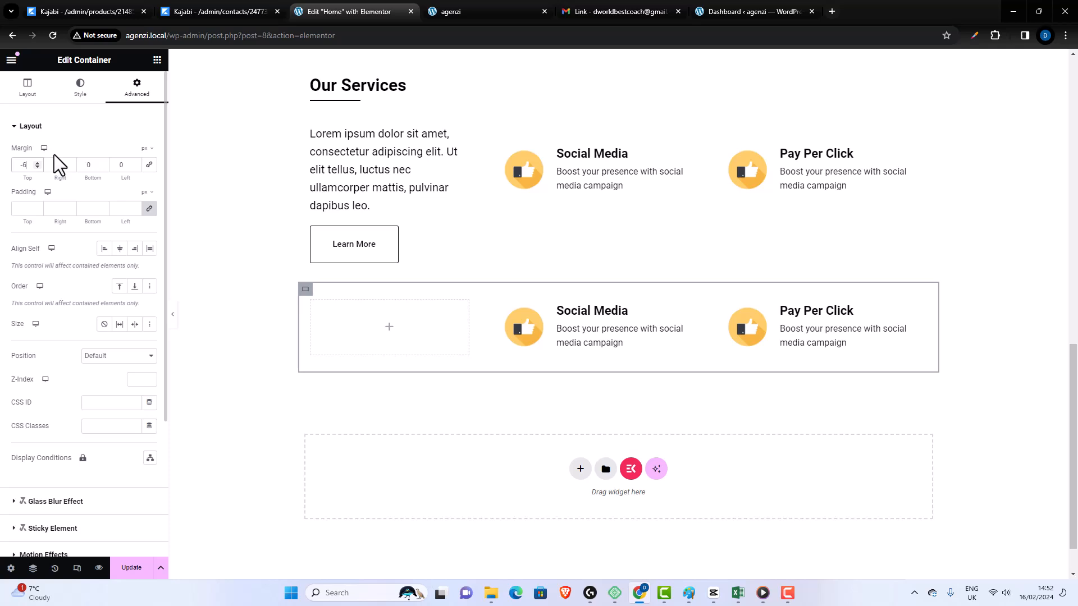
{"action": "key", "text": "BackSpace"}
{"action": "type", "text": "60"}
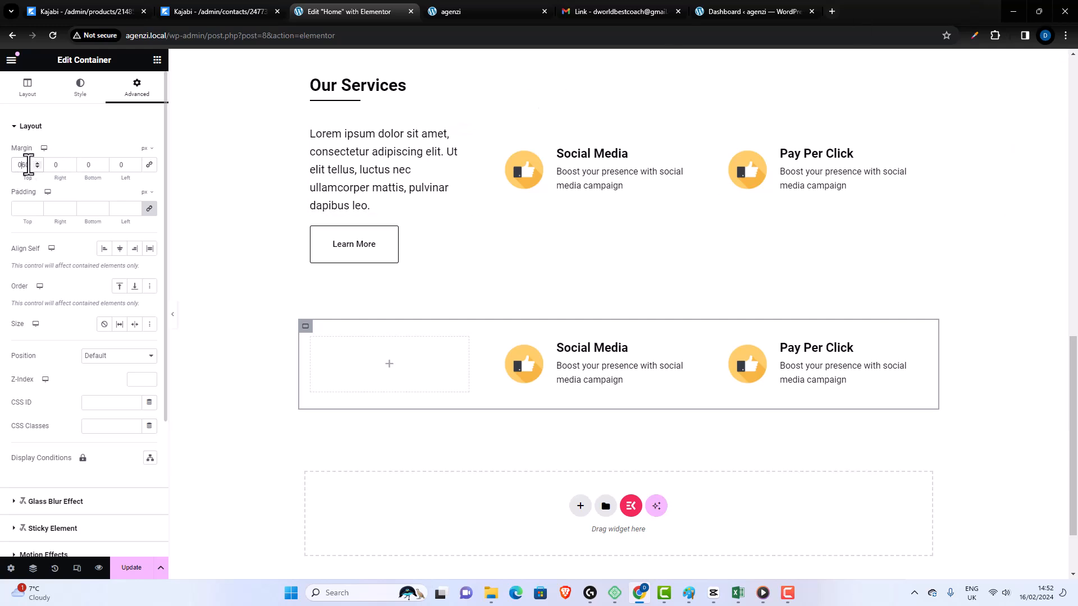
{"action": "type", "text": "-"}
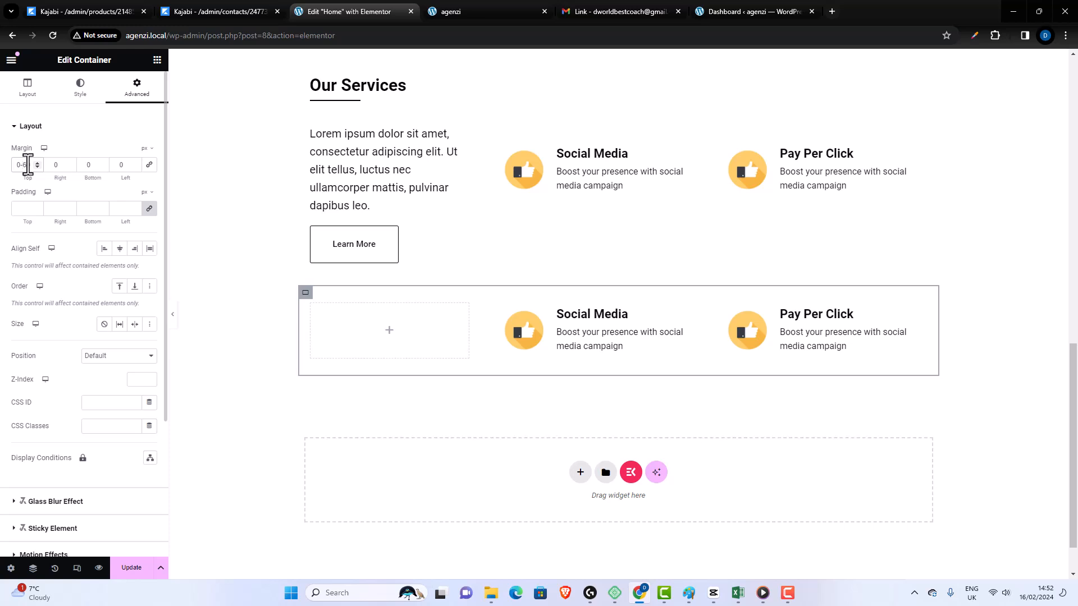
{"action": "key", "text": "BackSpace"}
{"action": "key", "text": "BackSpace"}
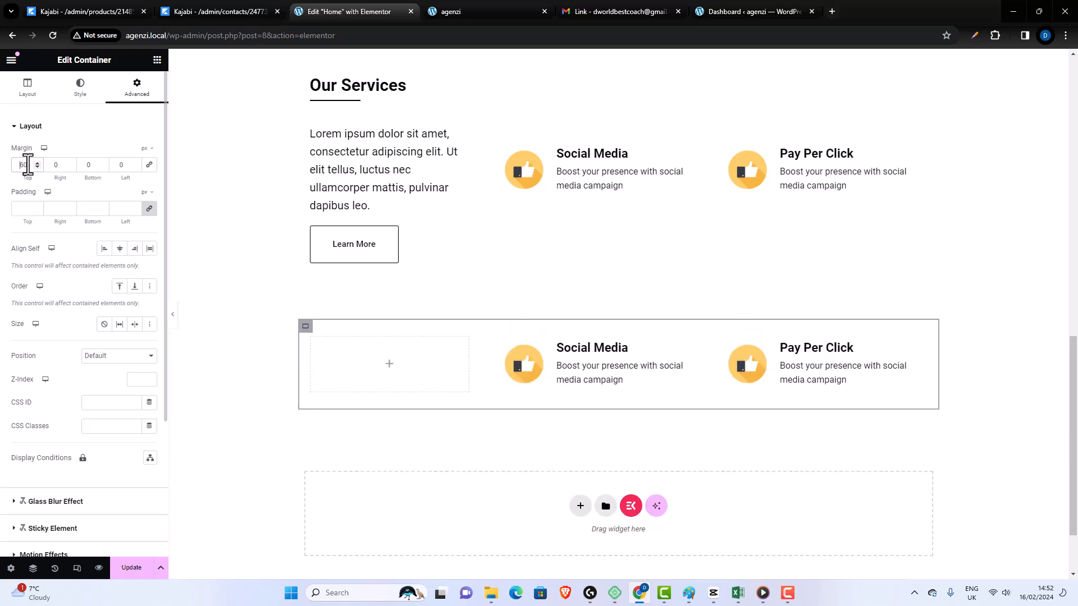
{"action": "type", "text": "-"}
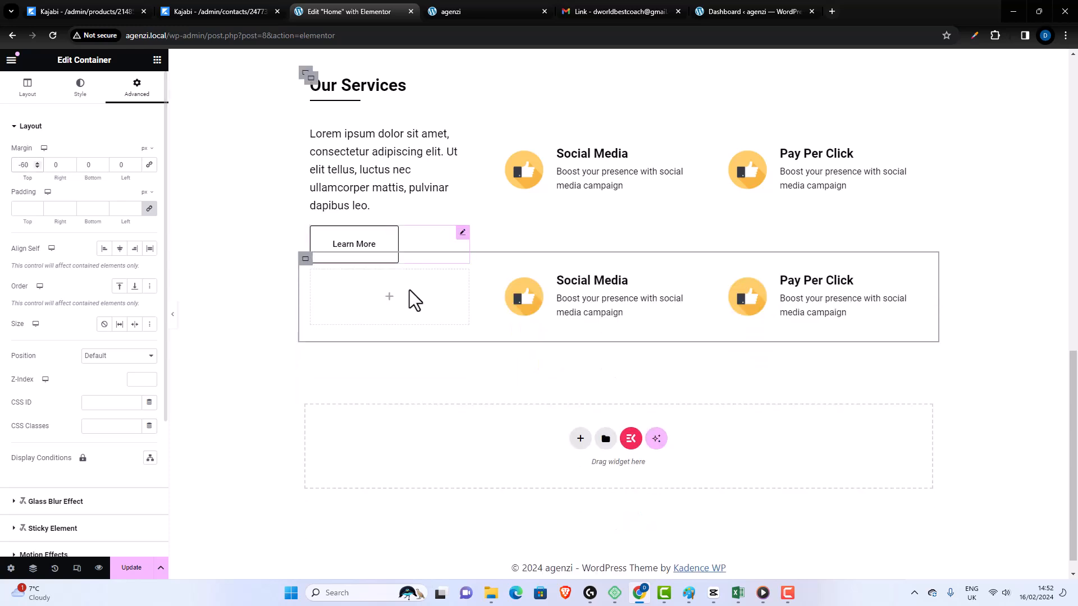
{"action": "scroll", "coordinate": [706, 228], "scroll_direction": "down", "scroll_amount": 1}
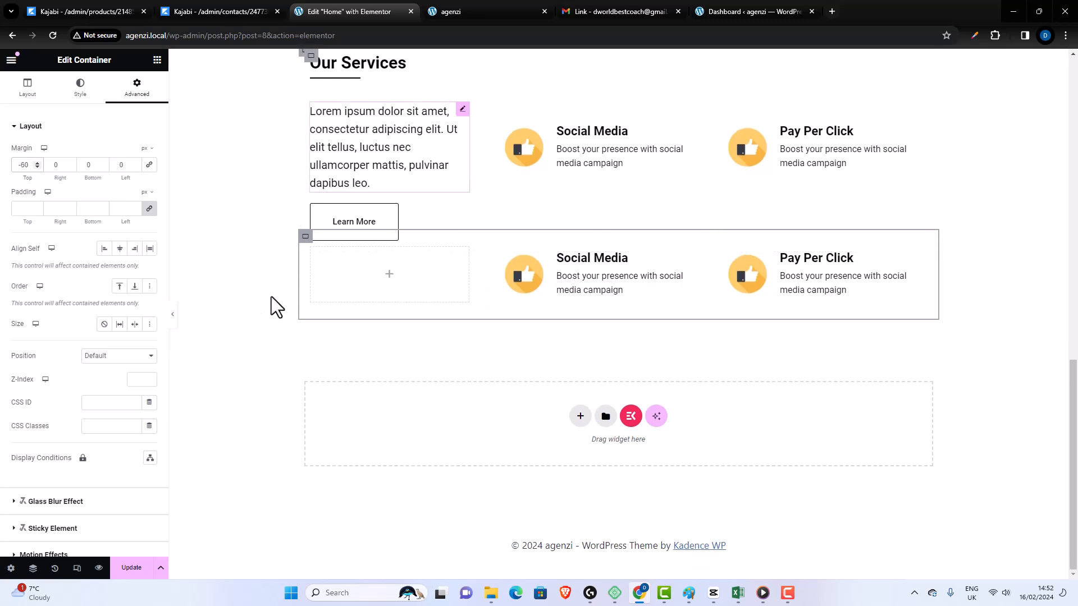
{"action": "left_click", "coordinate": [135, 567]}
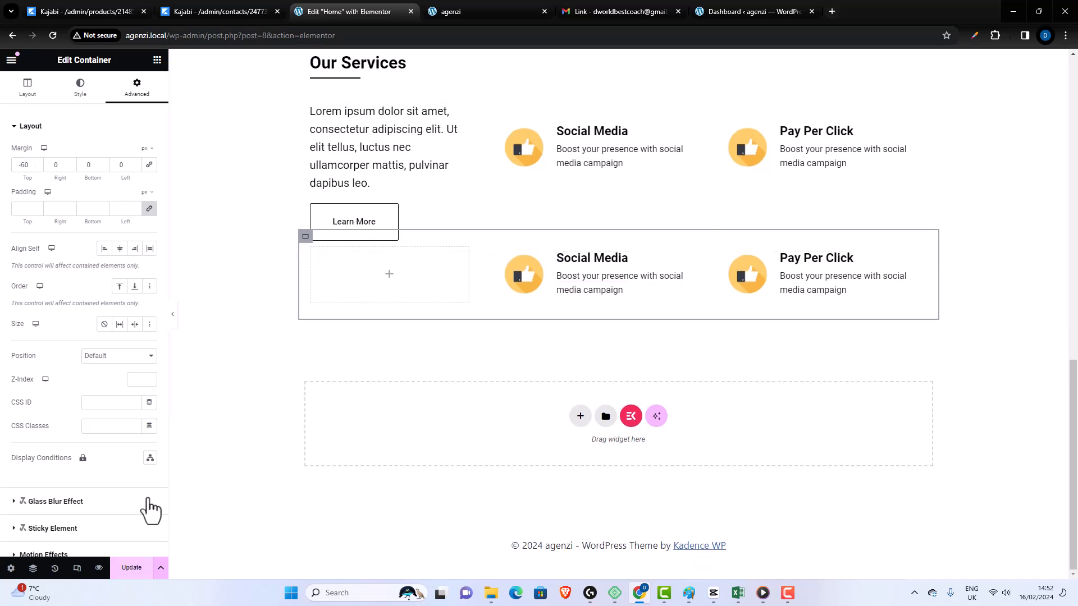
- Open the image selection for the first-row Pay Per Click icon and upload pay-per-click-1 from the Pictures folder
{"action": "scroll", "coordinate": [729, 202], "scroll_direction": "up", "scroll_amount": 1}
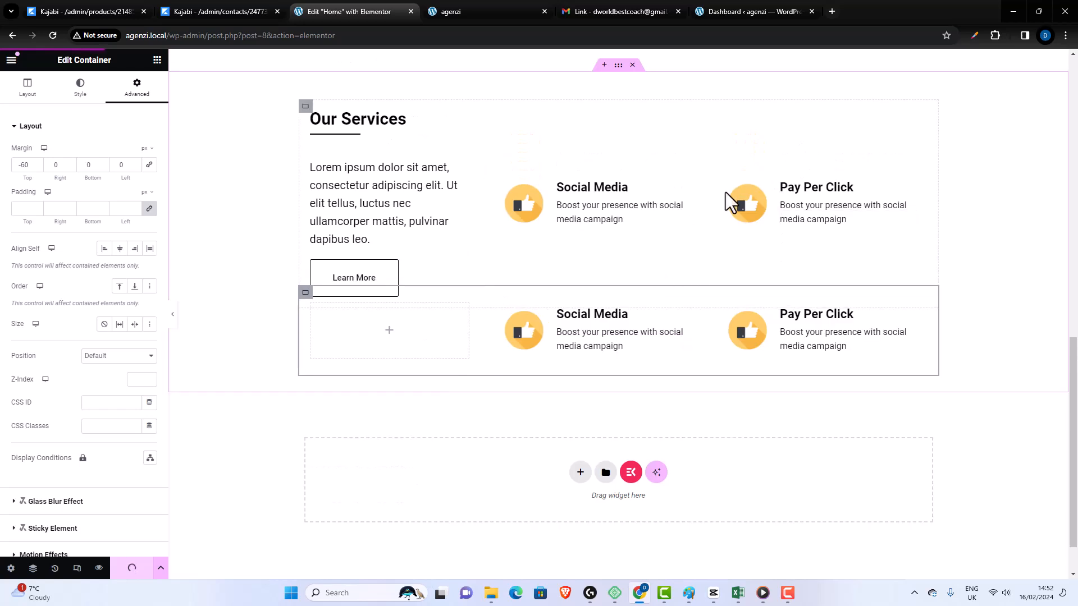
{"action": "left_click", "coordinate": [762, 202]}
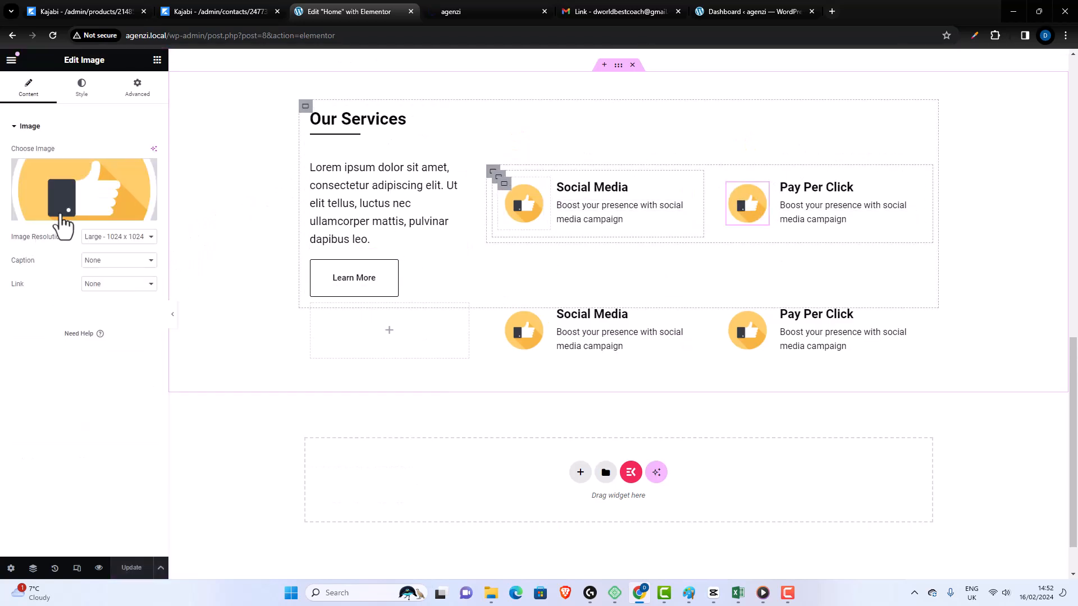
{"action": "left_click", "coordinate": [84, 194]}
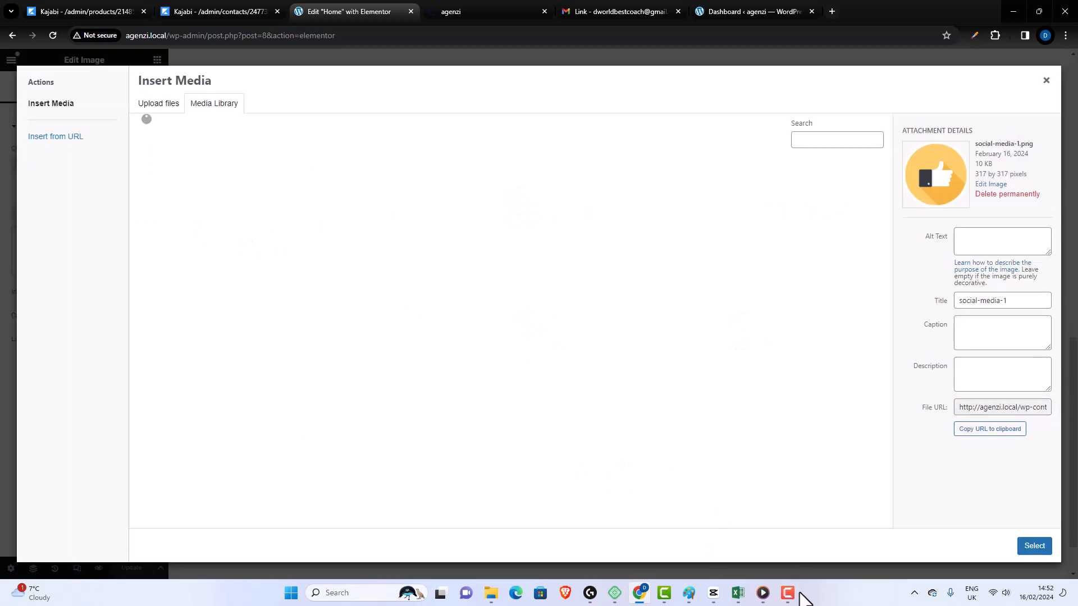
{"action": "left_click", "coordinate": [789, 593]}
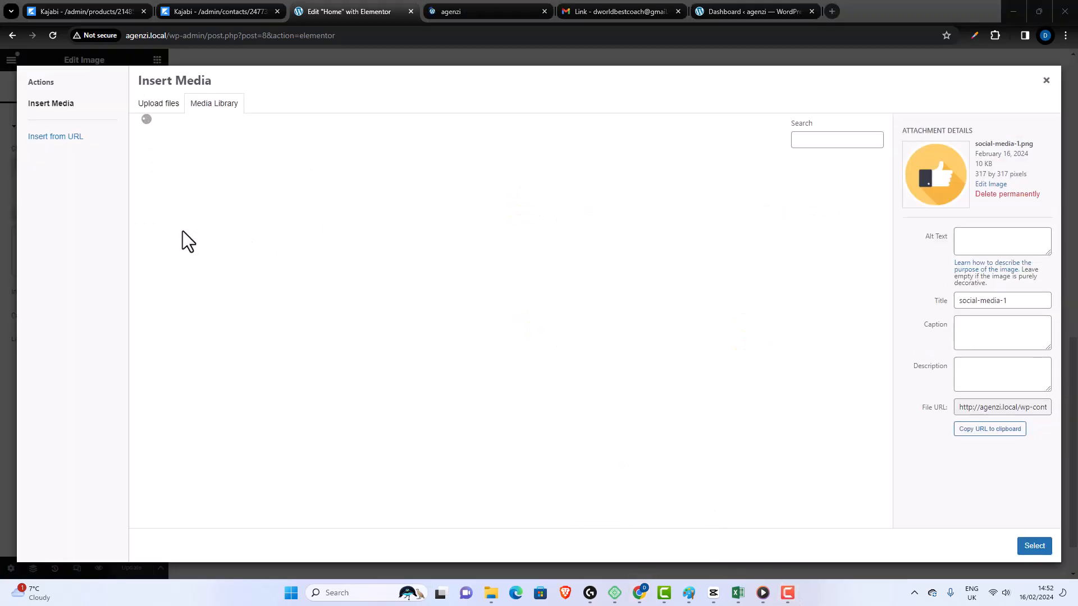
{"action": "left_click", "coordinate": [158, 105]}
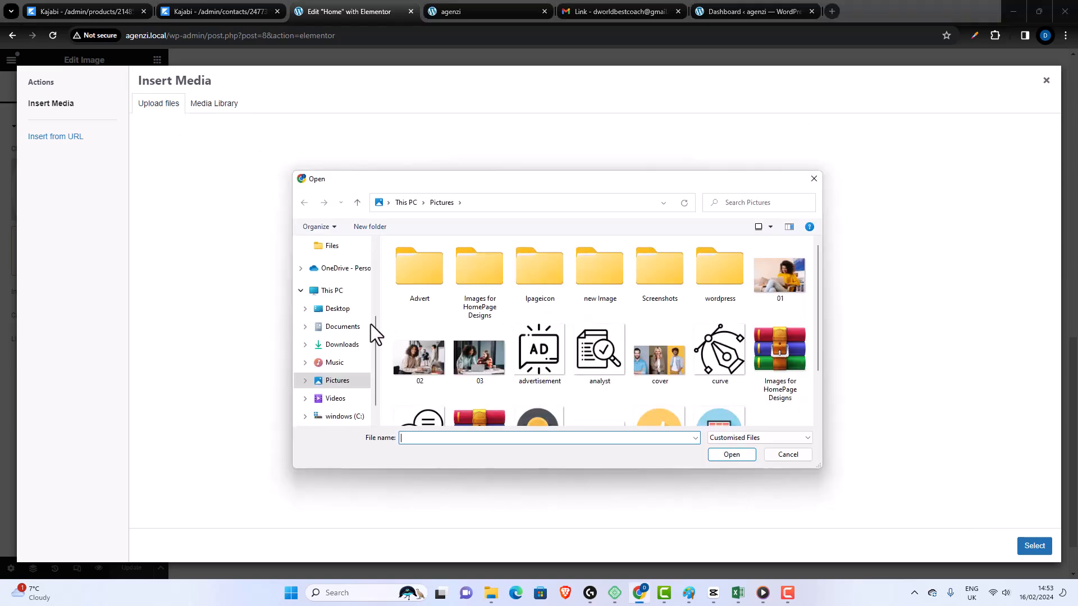
{"action": "scroll", "coordinate": [505, 356], "scroll_direction": "down", "scroll_amount": 1}
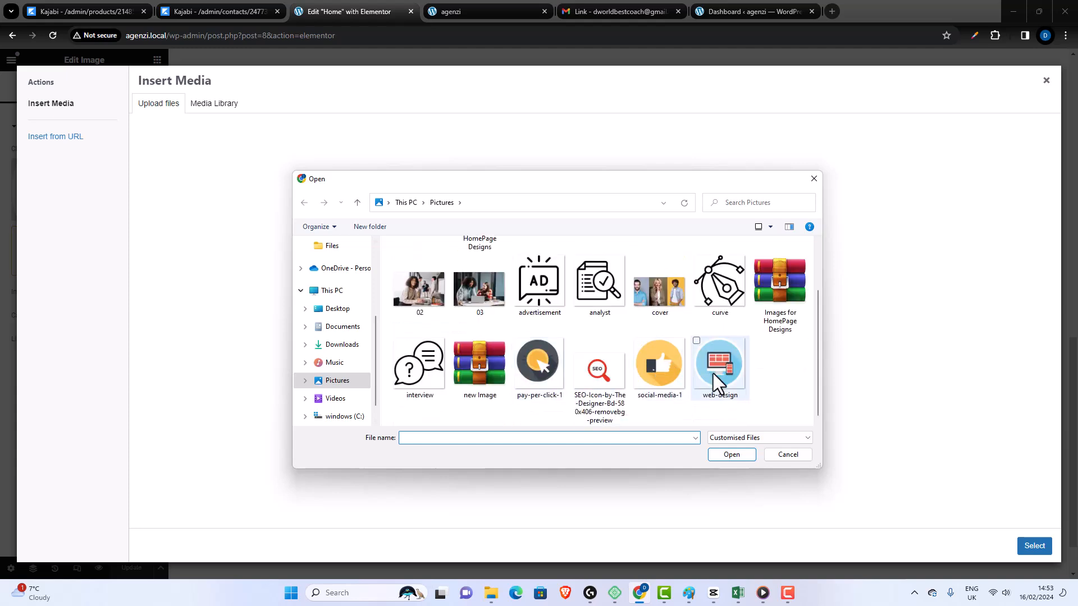
{"action": "scroll", "coordinate": [713, 373], "scroll_direction": "up", "scroll_amount": 1}
{"action": "scroll", "coordinate": [713, 373], "scroll_direction": "down", "scroll_amount": 1}
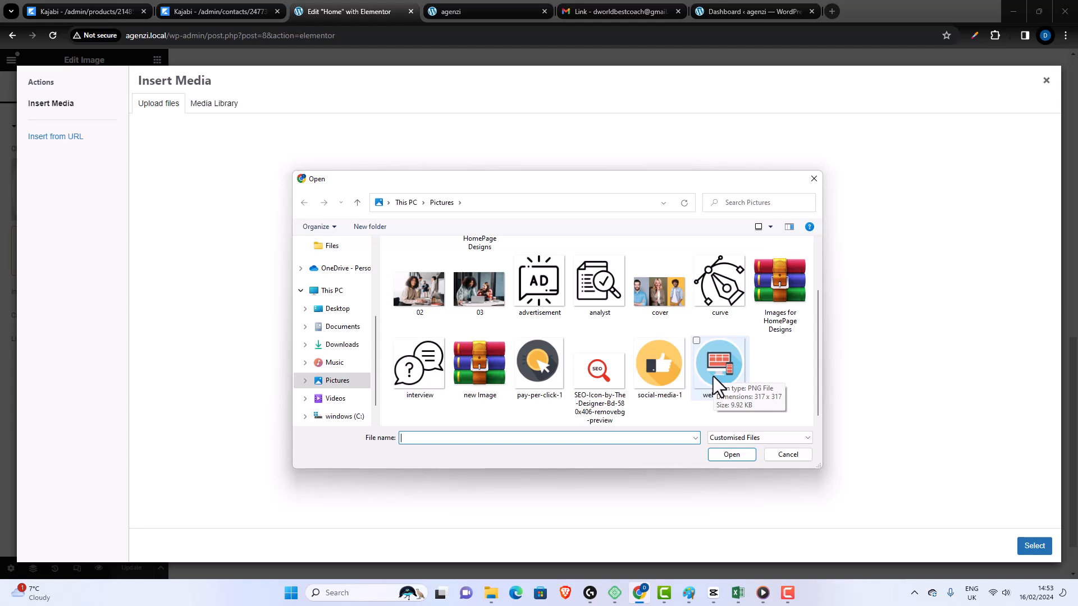
{"action": "left_click", "coordinate": [537, 382]}
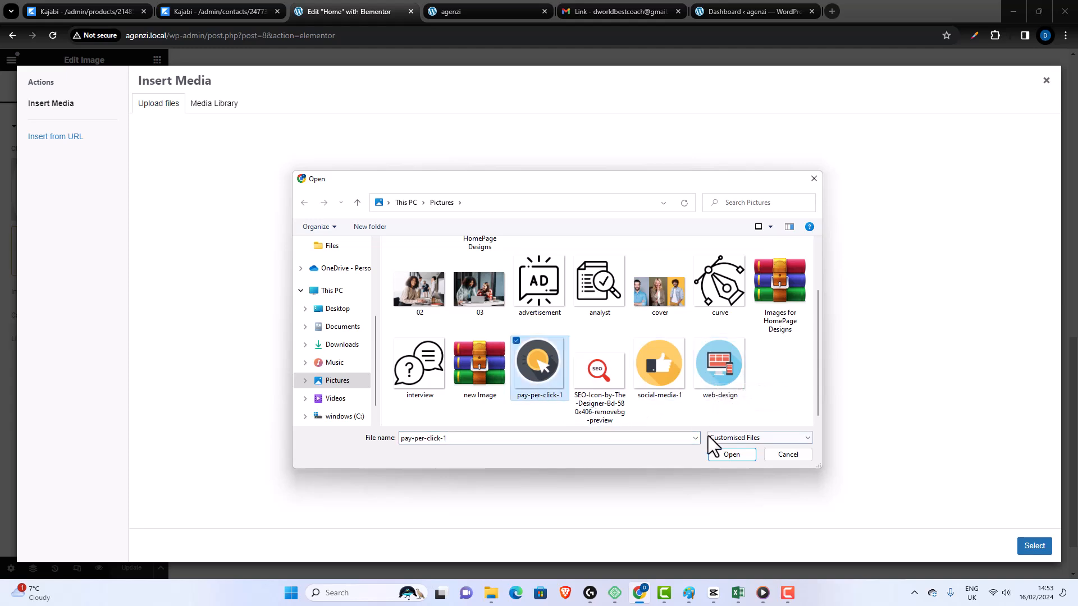
{"action": "left_click", "coordinate": [723, 456]}
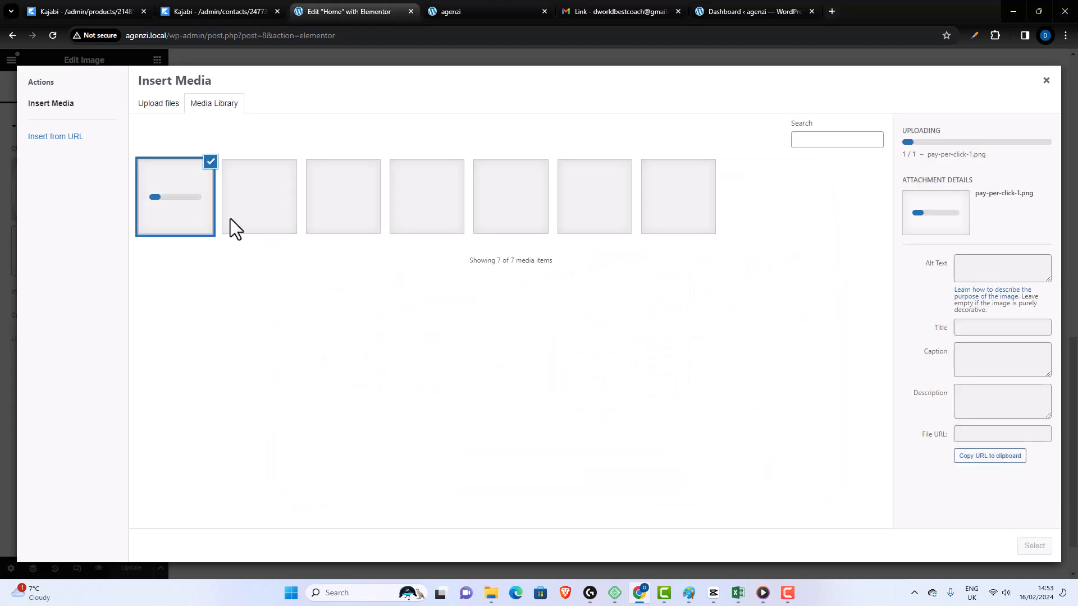
- Upload web-design from the Pictures folder as well, and apply pay-per-click-1 as the first-row Pay Per Click icon
{"action": "left_click", "coordinate": [179, 106]}
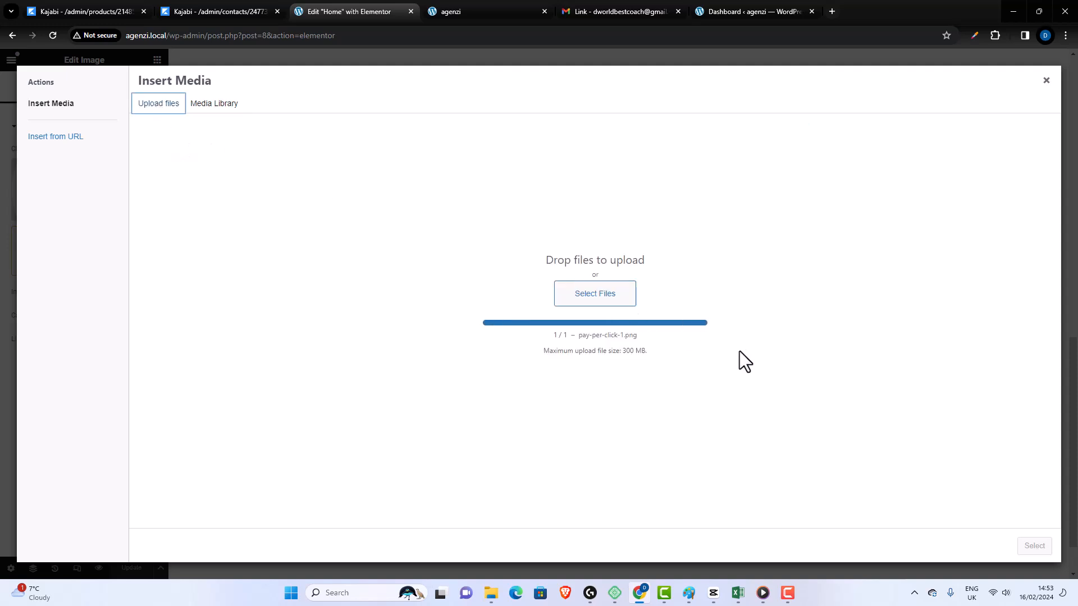
{"action": "left_click", "coordinate": [614, 300]}
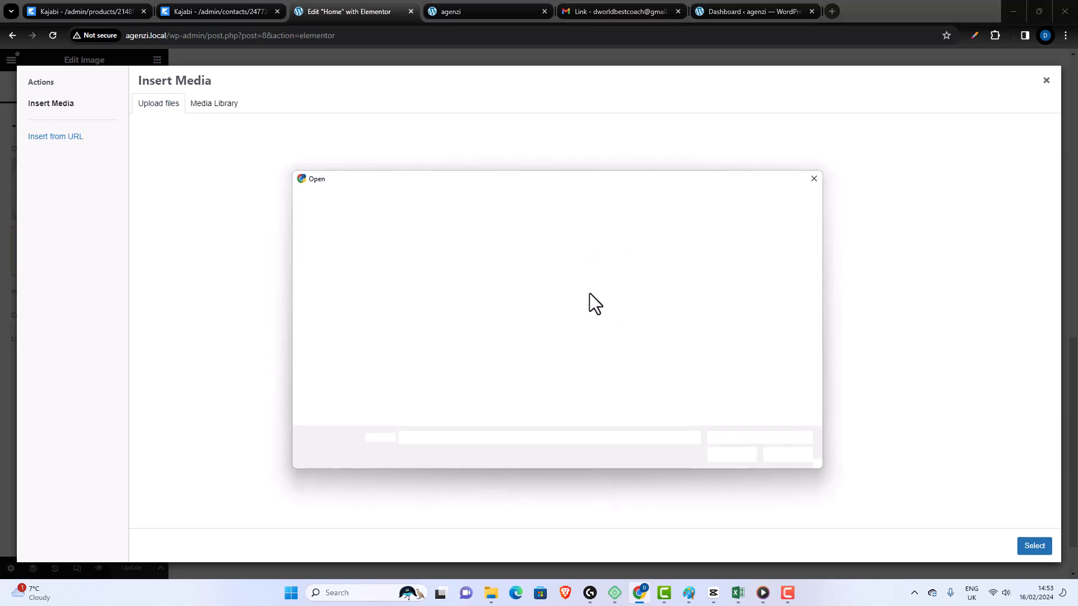
{"action": "scroll", "coordinate": [611, 363], "scroll_direction": "down", "scroll_amount": 1}
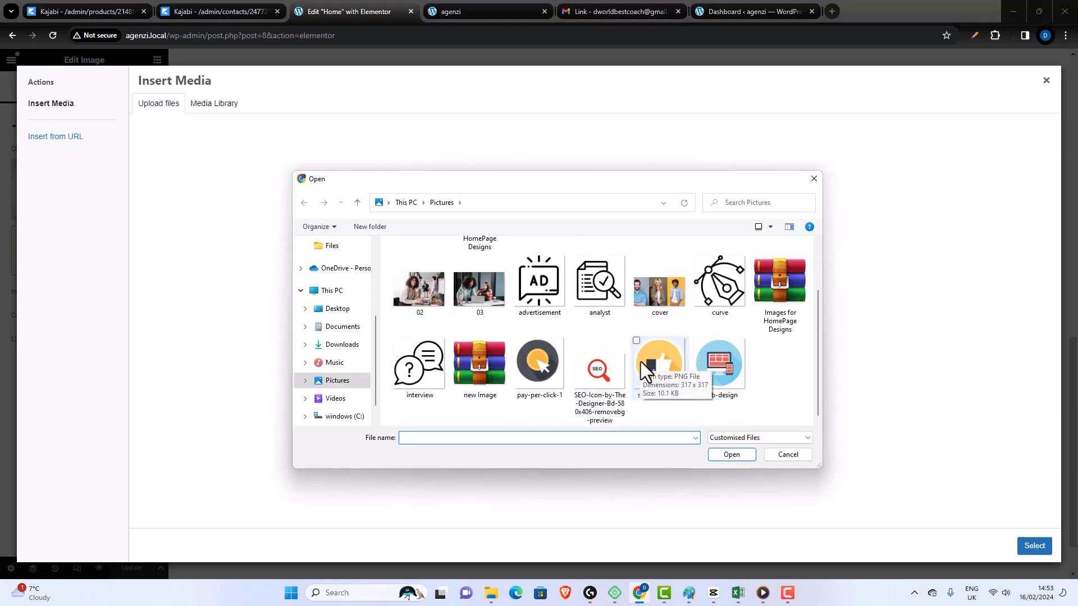
{"action": "left_click", "coordinate": [718, 366]}
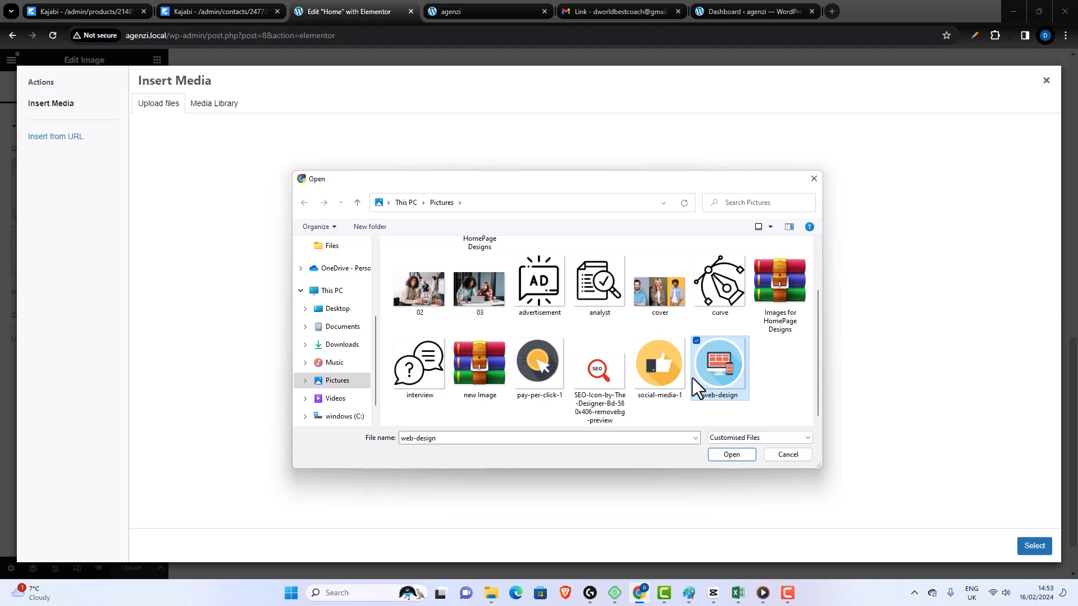
{"action": "left_click", "coordinate": [731, 455]}
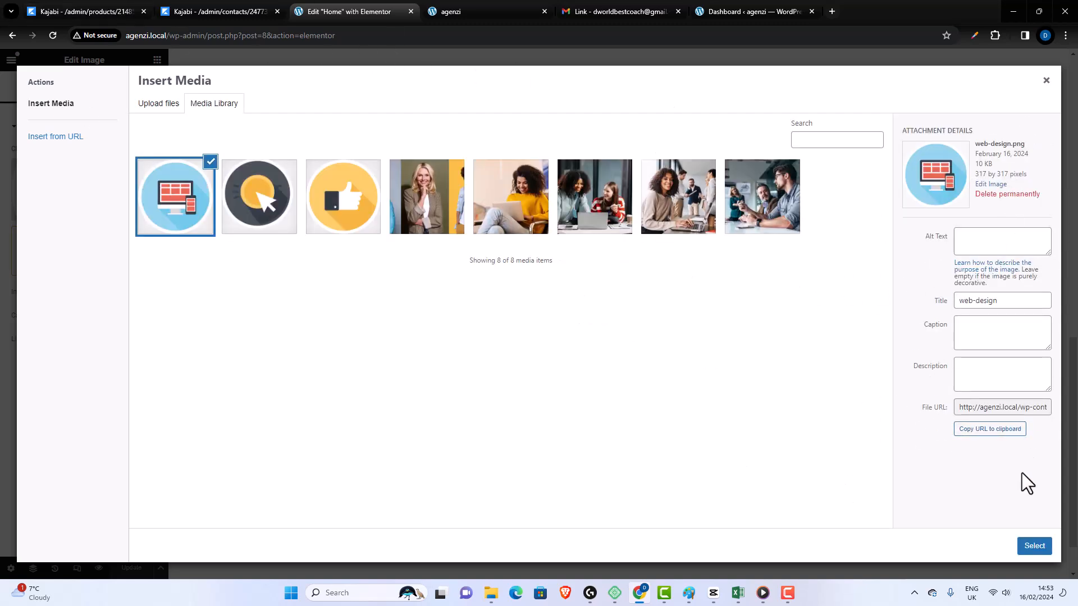
{"action": "left_click", "coordinate": [271, 218]}
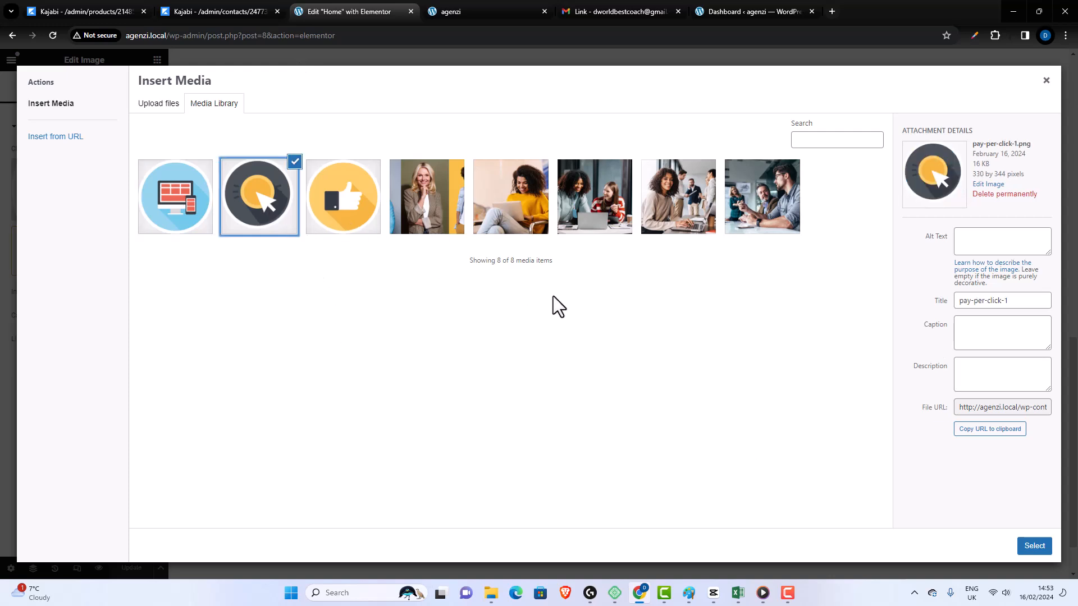
{"action": "left_click", "coordinate": [1034, 546]}
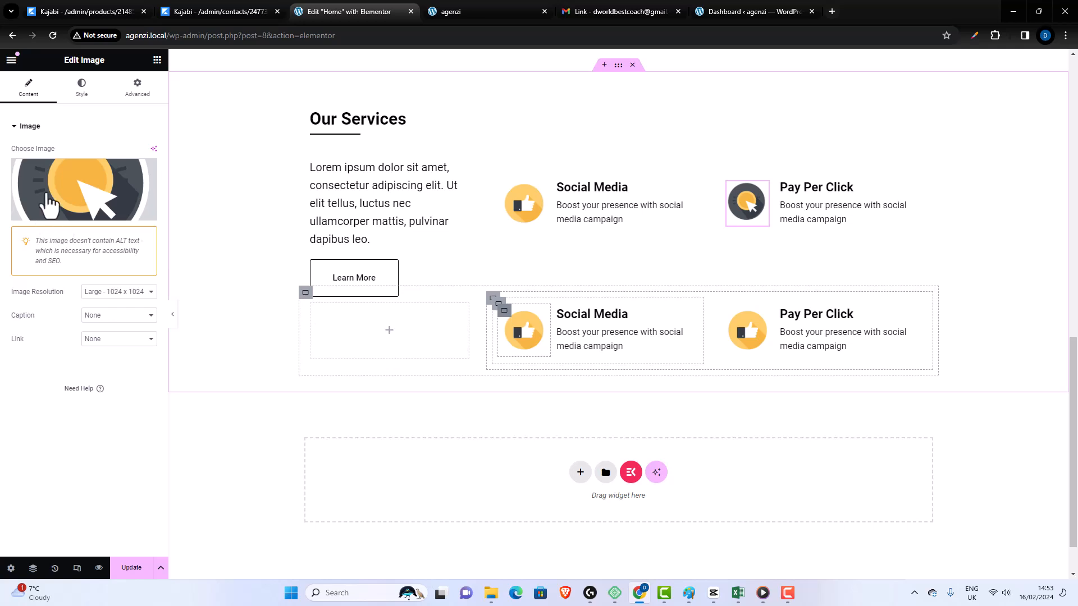
- Change the second row's "Social Media" heading to "Web Design"
{"action": "left_click", "coordinate": [621, 329]}
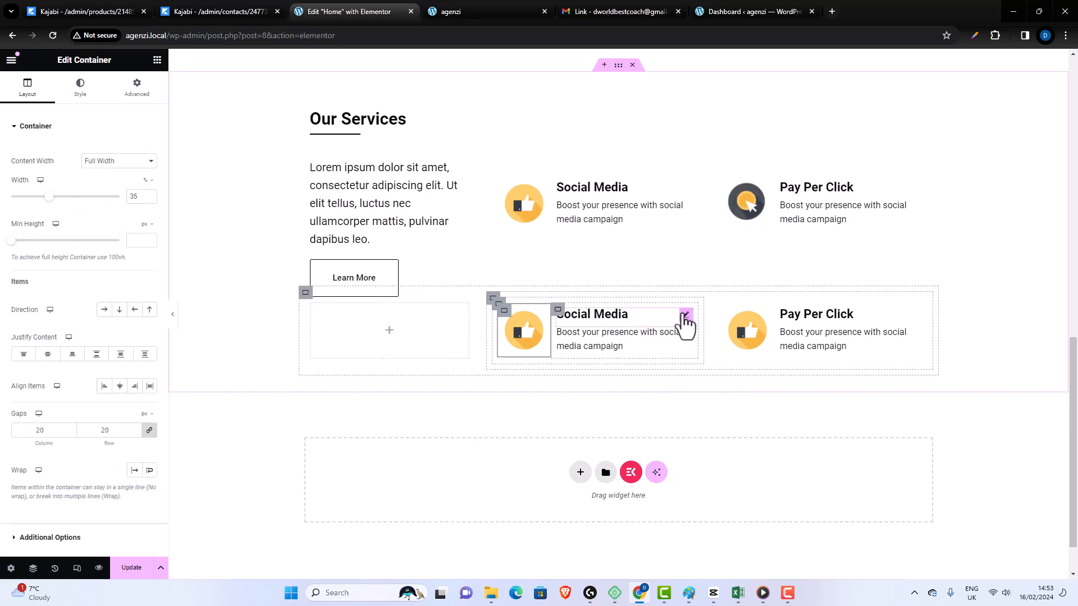
{"action": "left_click", "coordinate": [685, 314]}
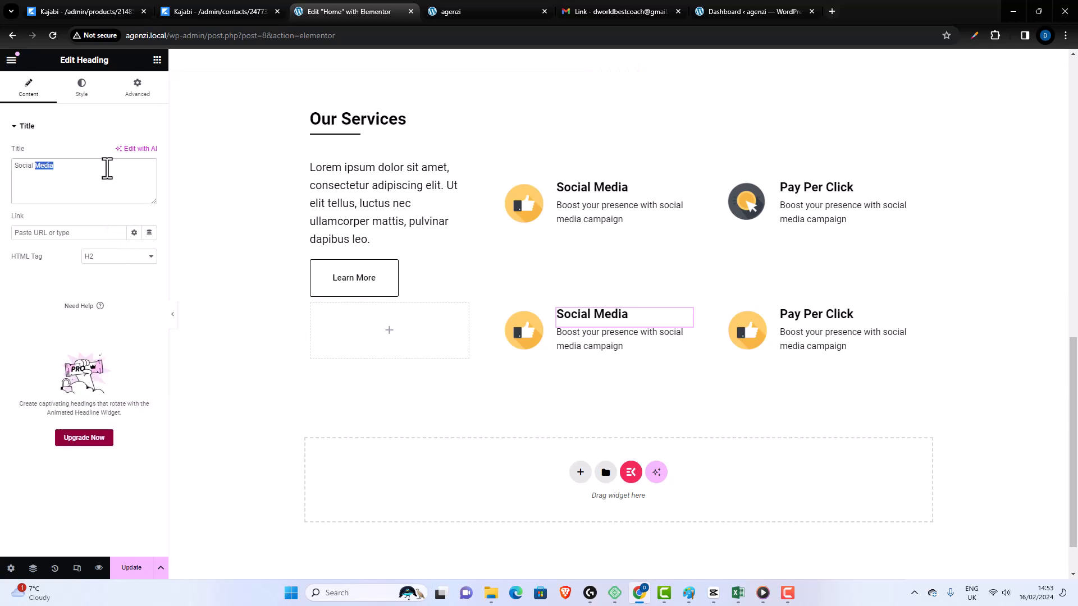
{"action": "key", "text": "BackSpace"}
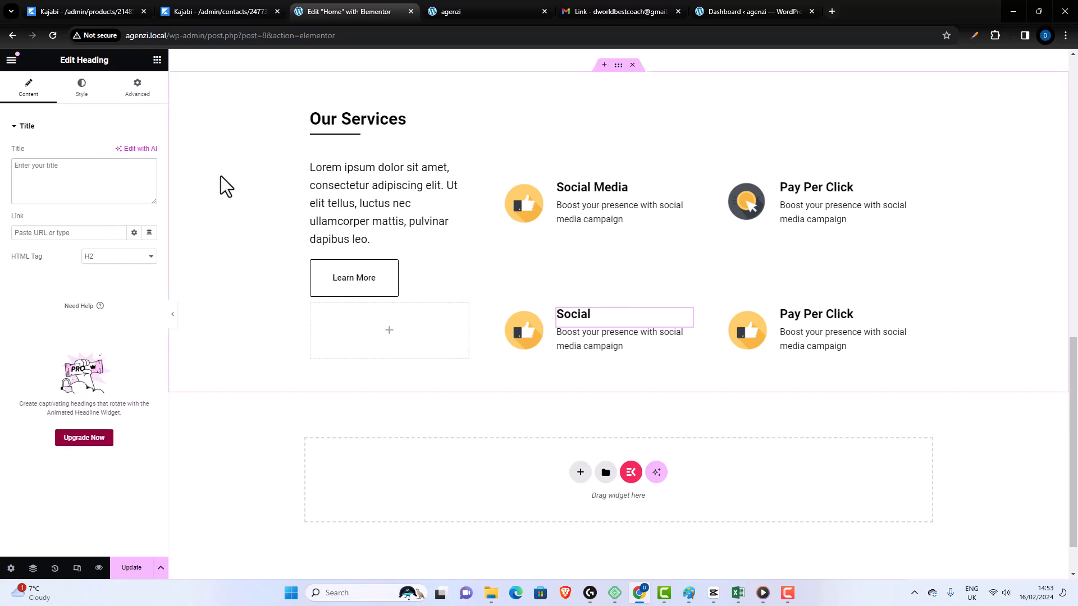
{"action": "type", "text": "Web Design"}
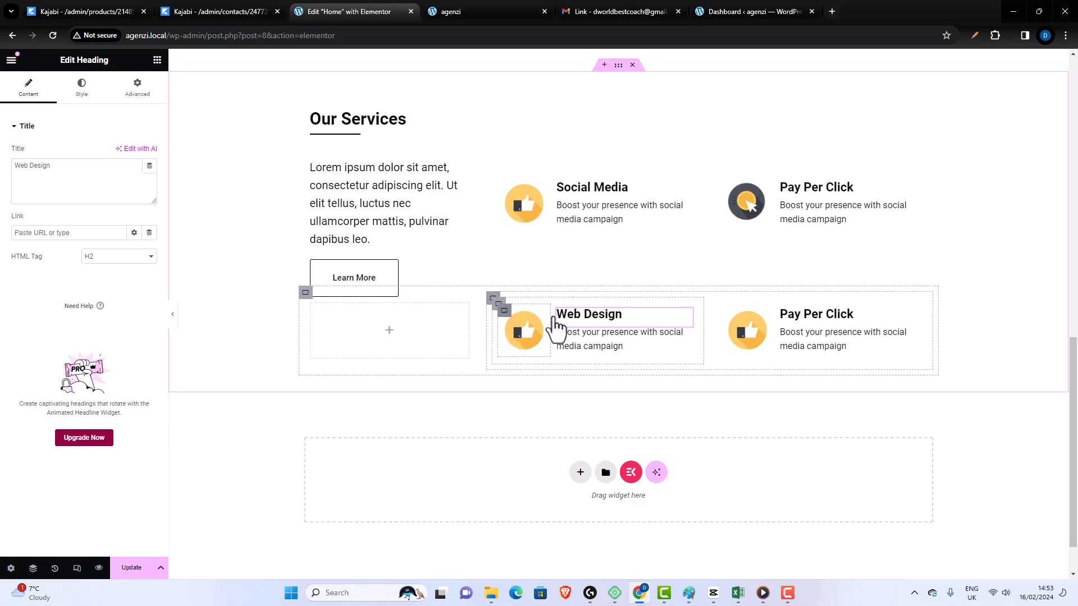
- Set the web-design image as the background of the container holding the Web Design item's icon
{"action": "left_click", "coordinate": [504, 310]}
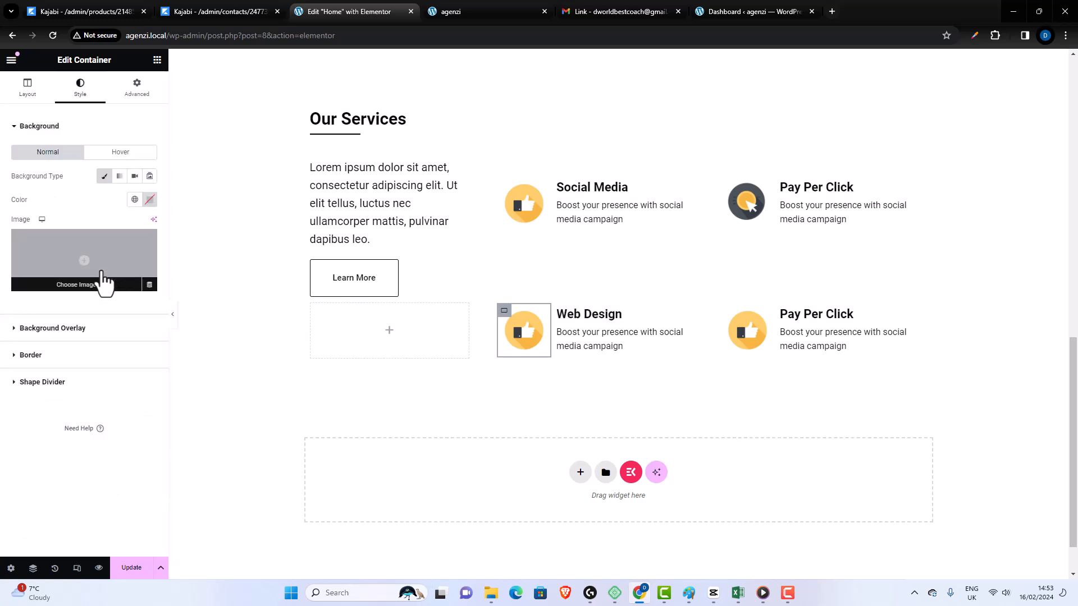
{"action": "left_click", "coordinate": [84, 259]}
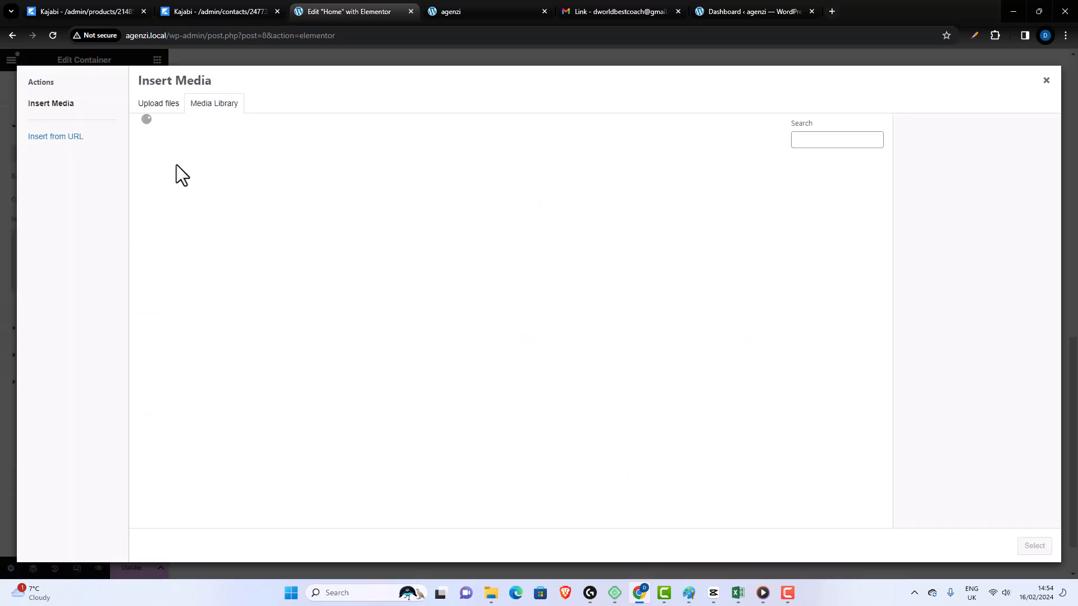
{"action": "left_click", "coordinate": [203, 208]}
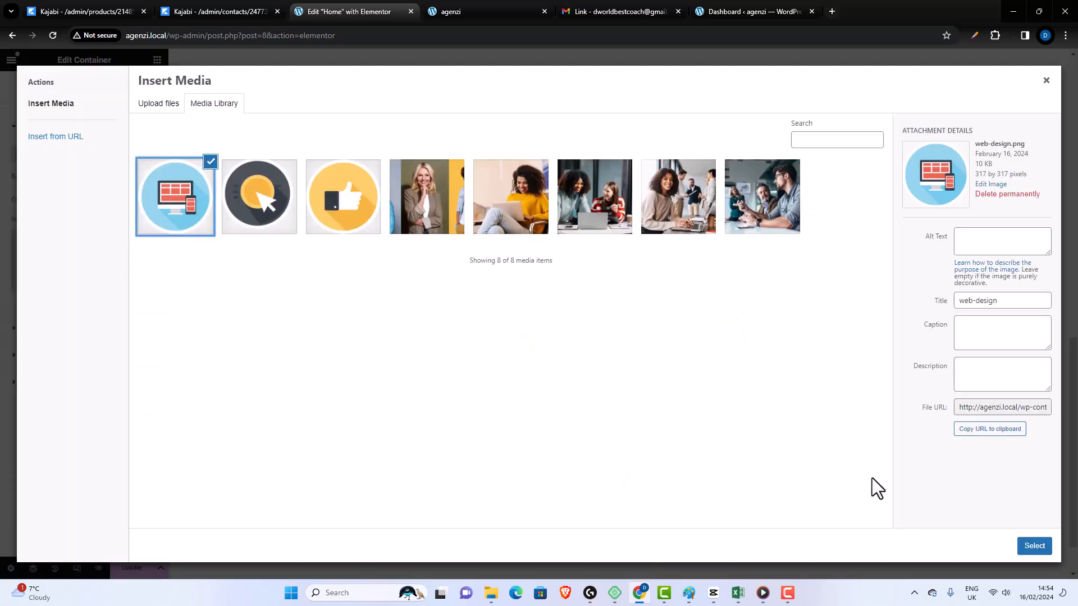
{"action": "left_click", "coordinate": [1021, 549]}
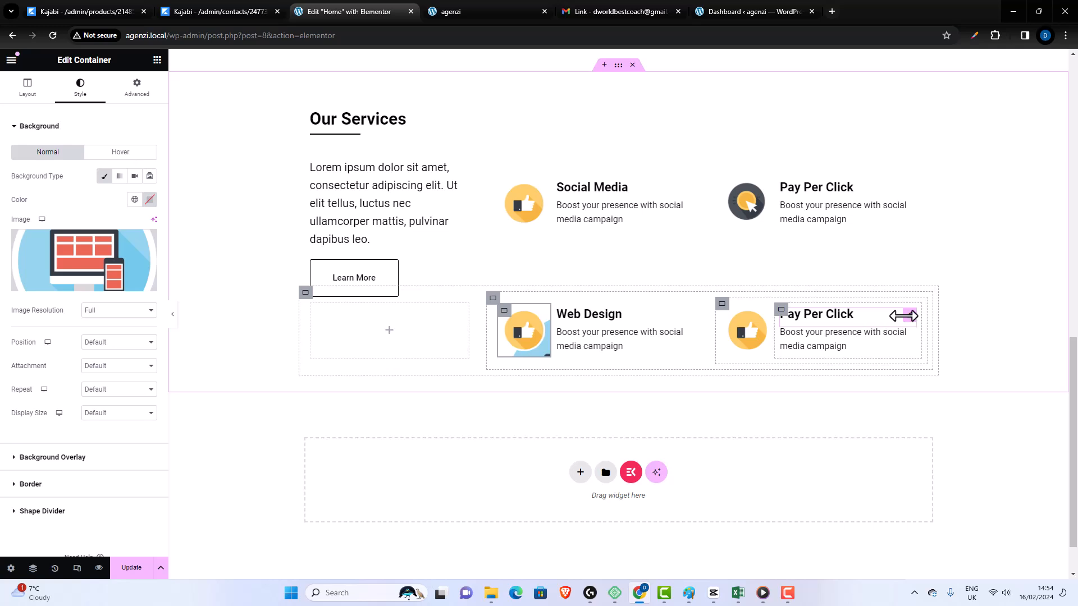
- Change the second row's "Pay Per Click" heading to "SEO" and update the page
{"action": "left_click", "coordinate": [869, 323]}
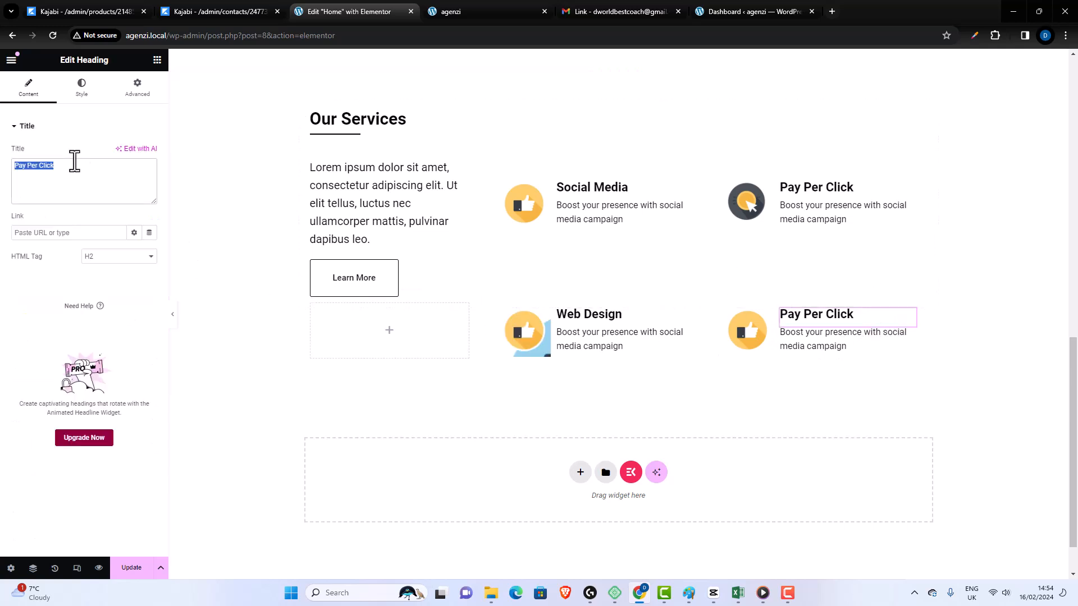
{"action": "type", "text": "SEO"}
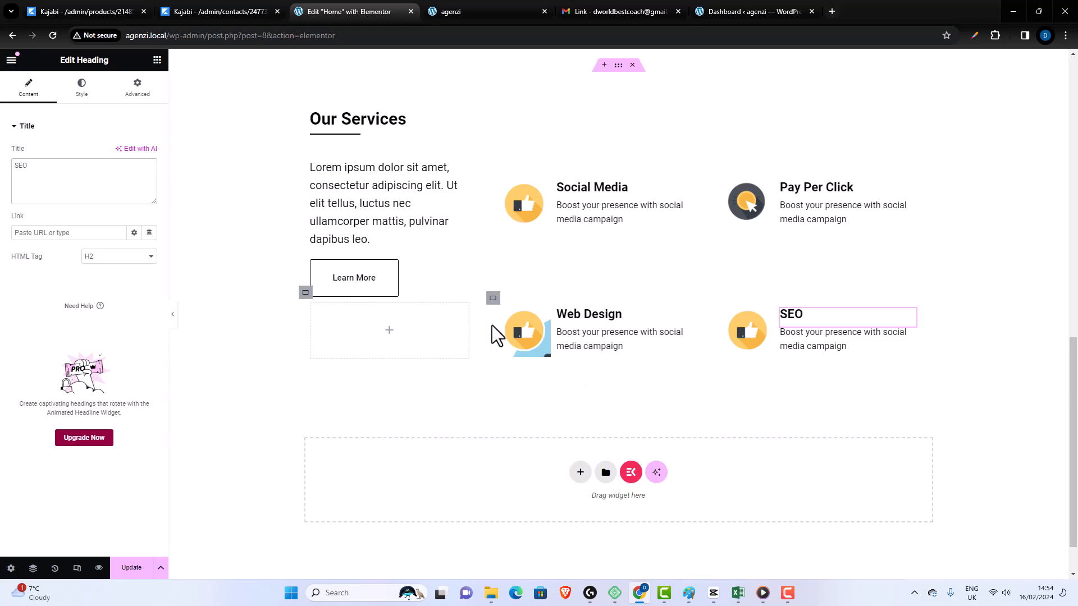
{"action": "left_click", "coordinate": [132, 568]}
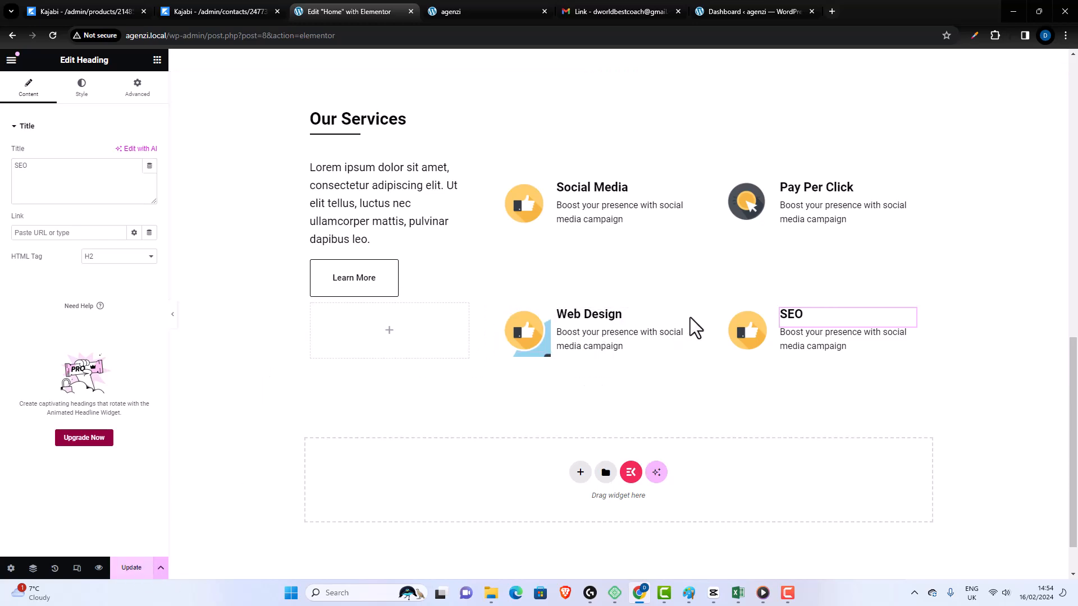
- Replace the thumbs-up icon beside the Web Design heading with the web-design image from the media library
{"action": "scroll", "coordinate": [690, 328], "scroll_direction": "up", "scroll_amount": 3}
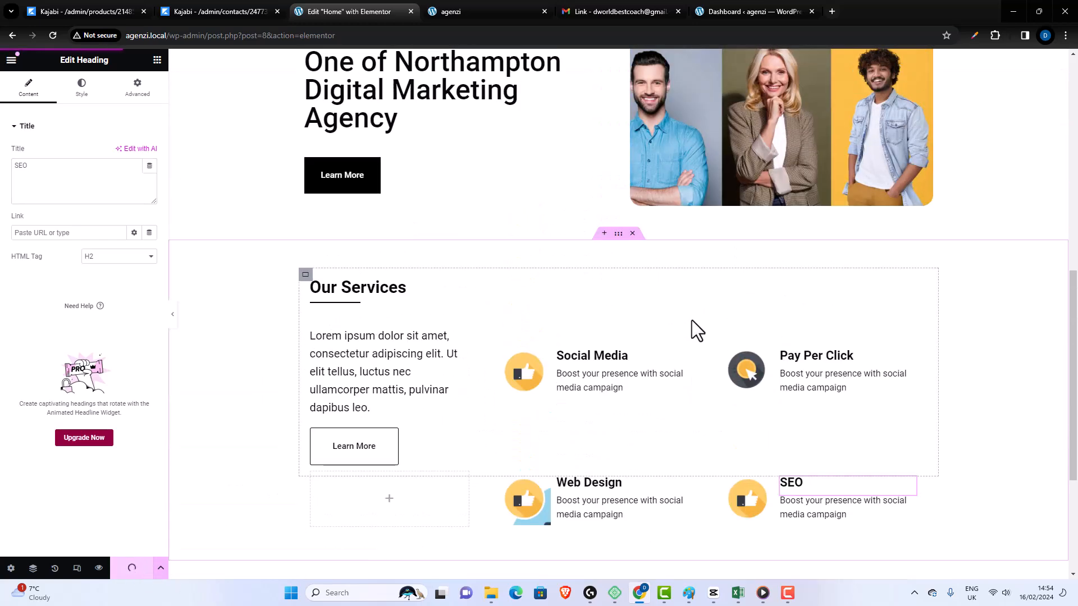
{"action": "scroll", "coordinate": [691, 320], "scroll_direction": "down", "scroll_amount": 1}
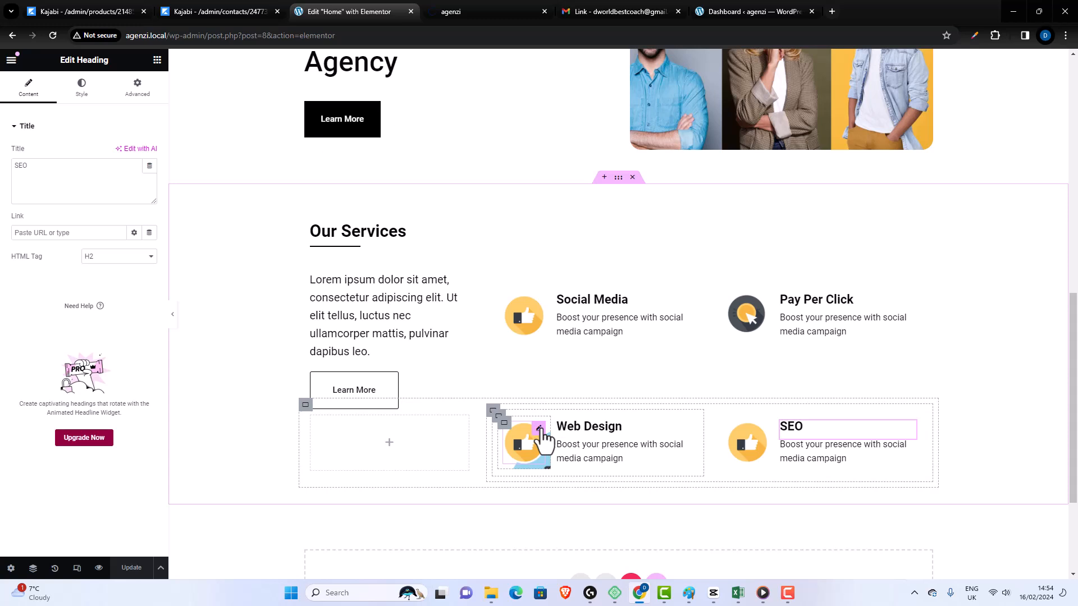
{"action": "left_click", "coordinate": [540, 431]}
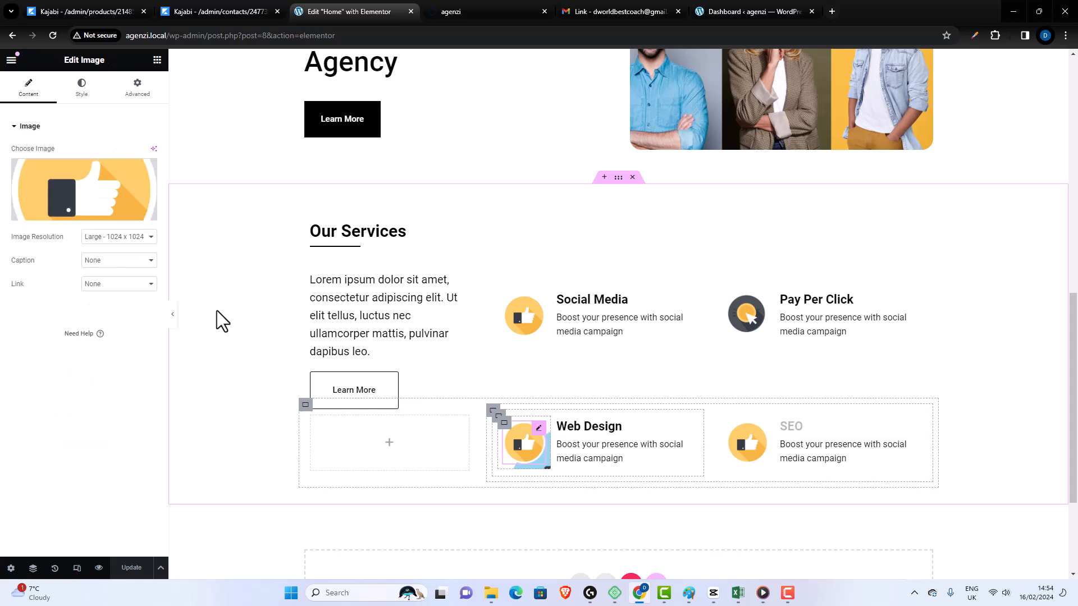
{"action": "left_click", "coordinate": [101, 185]}
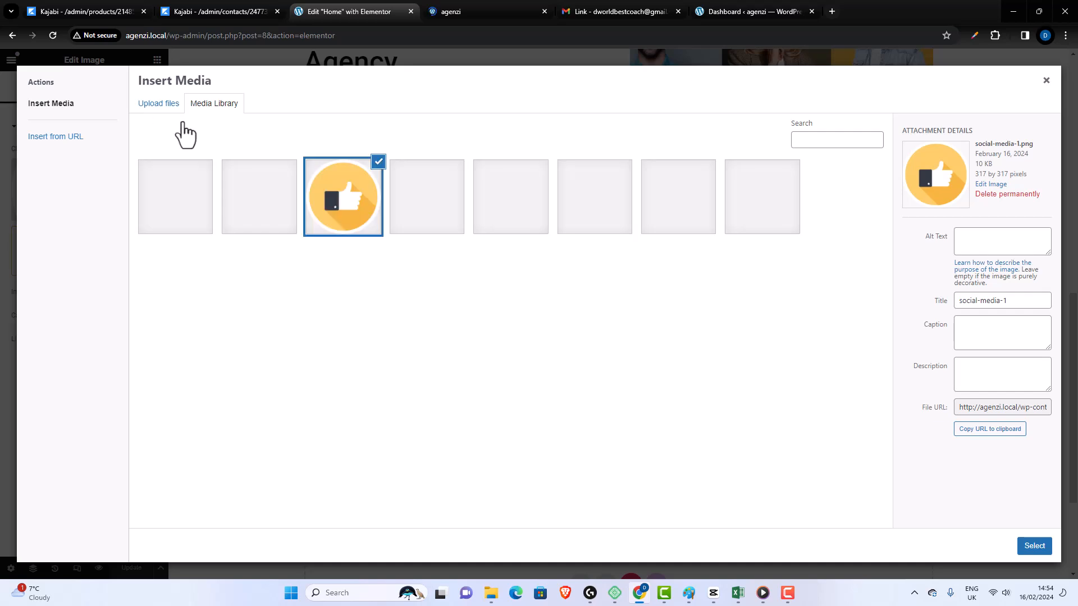
{"action": "left_click", "coordinate": [1028, 546]}
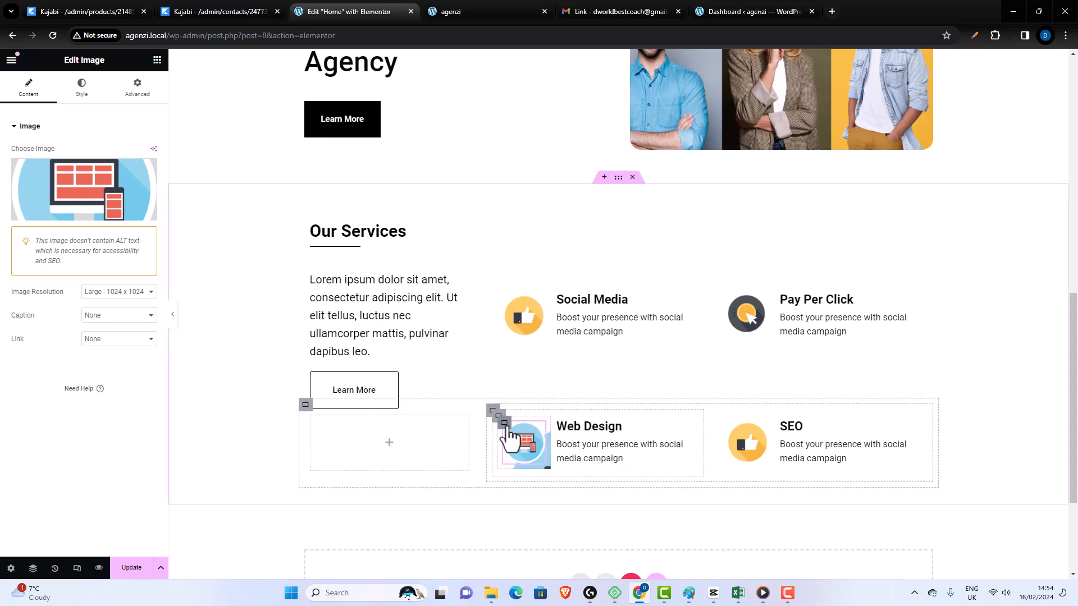
- Check the background style settings of the Web Design item's container and update the page
{"action": "left_click", "coordinate": [497, 413]}
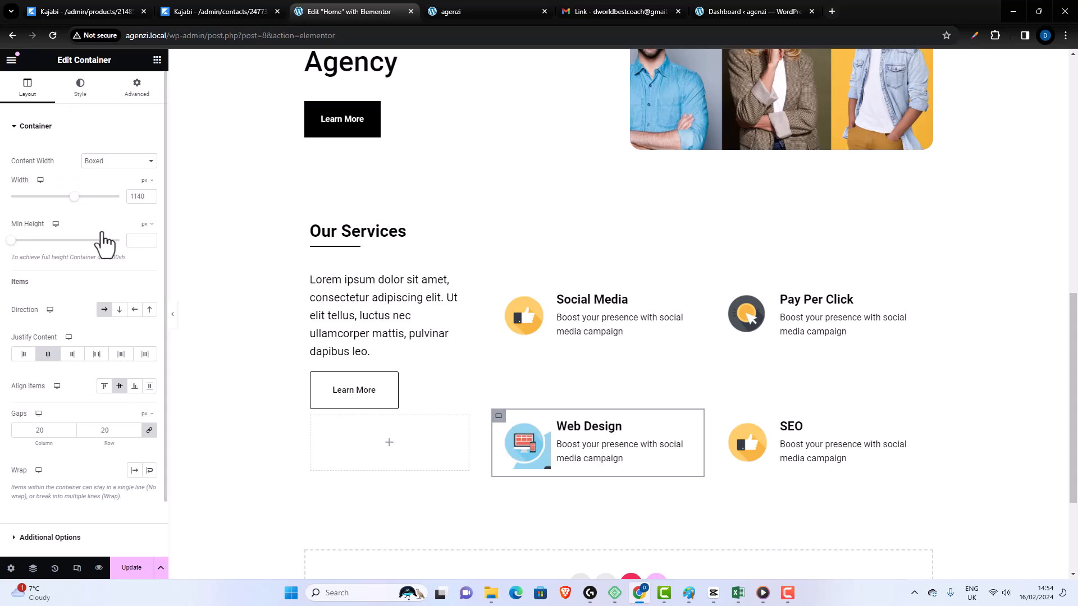
{"action": "left_click", "coordinate": [83, 100]}
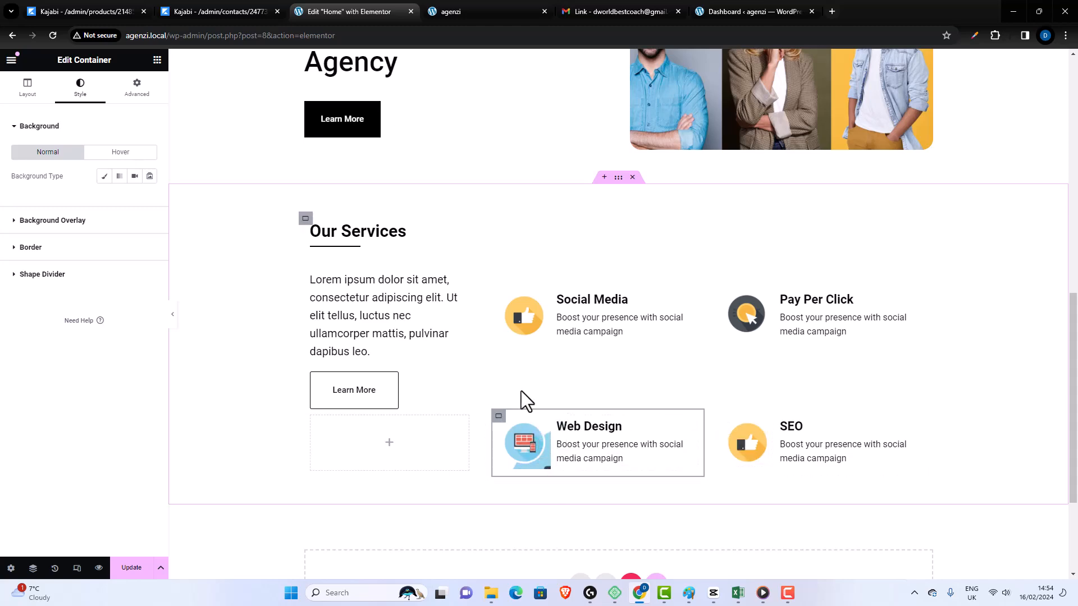
{"action": "scroll", "coordinate": [522, 394], "scroll_direction": "down", "scroll_amount": 3}
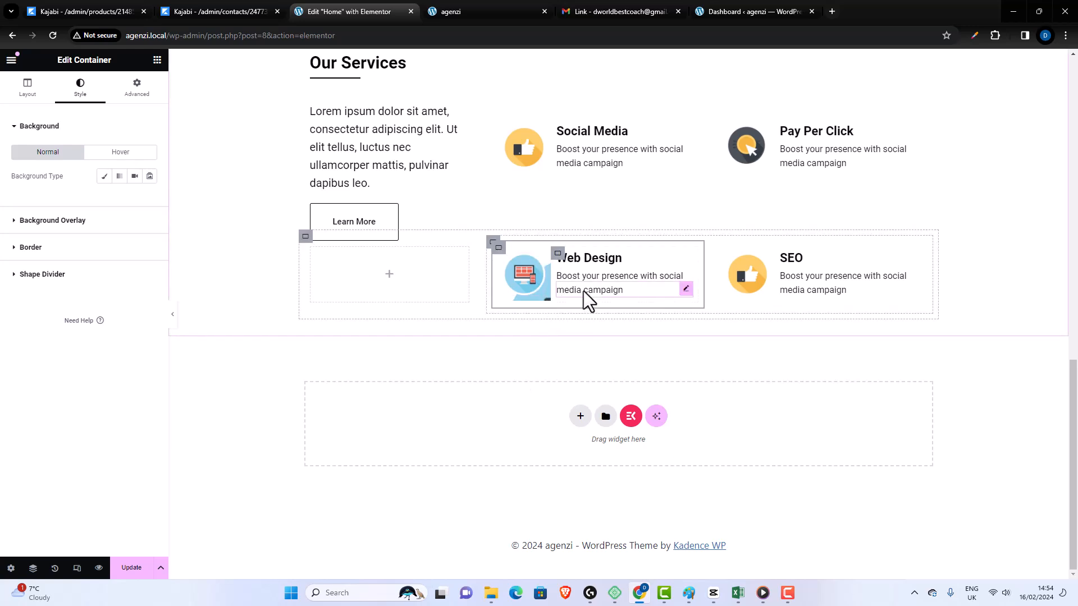
{"action": "scroll", "coordinate": [587, 291], "scroll_direction": "up", "scroll_amount": 1}
{"action": "scroll", "coordinate": [645, 295], "scroll_direction": "up", "scroll_amount": 1}
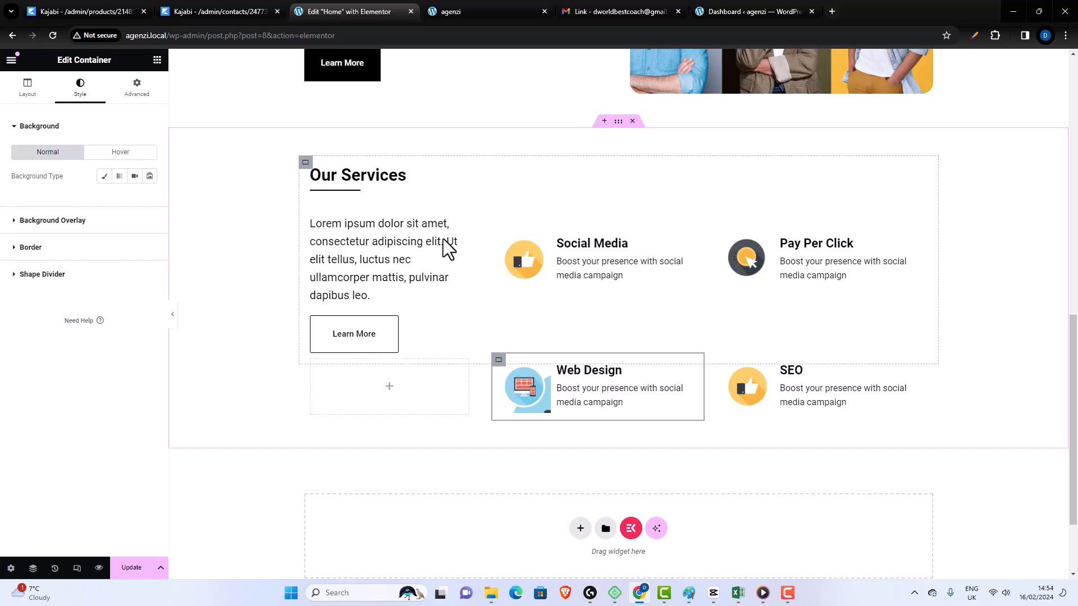
{"action": "scroll", "coordinate": [255, 365], "scroll_direction": "up", "scroll_amount": 3}
{"action": "left_click", "coordinate": [132, 568]}
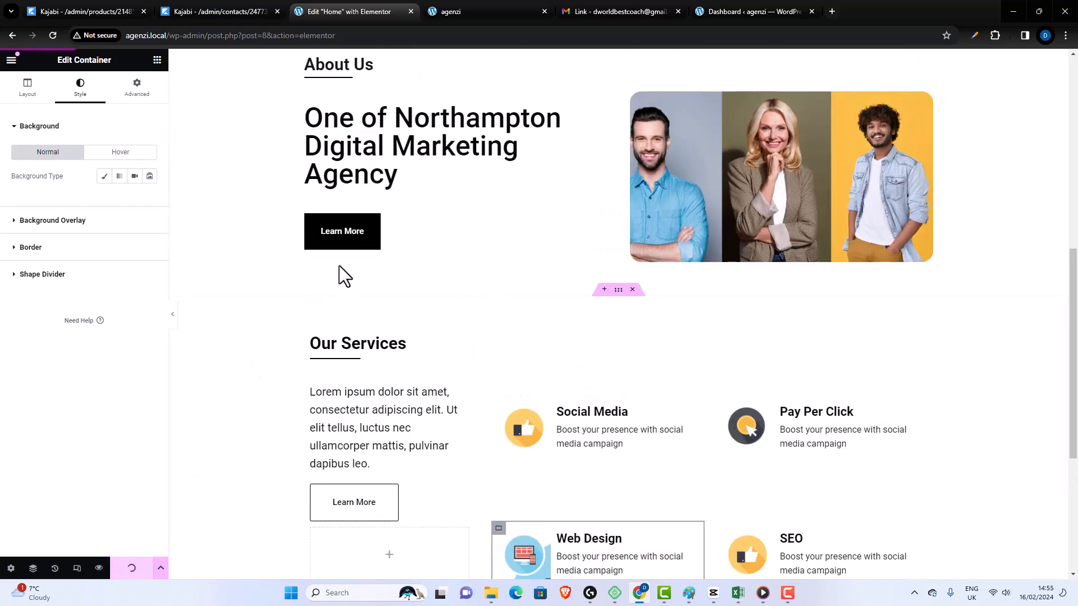
- Reload the agenzi page preview and examine the layout from the hero down to the Our Services icons and headings
{"action": "left_click", "coordinate": [478, 13]}
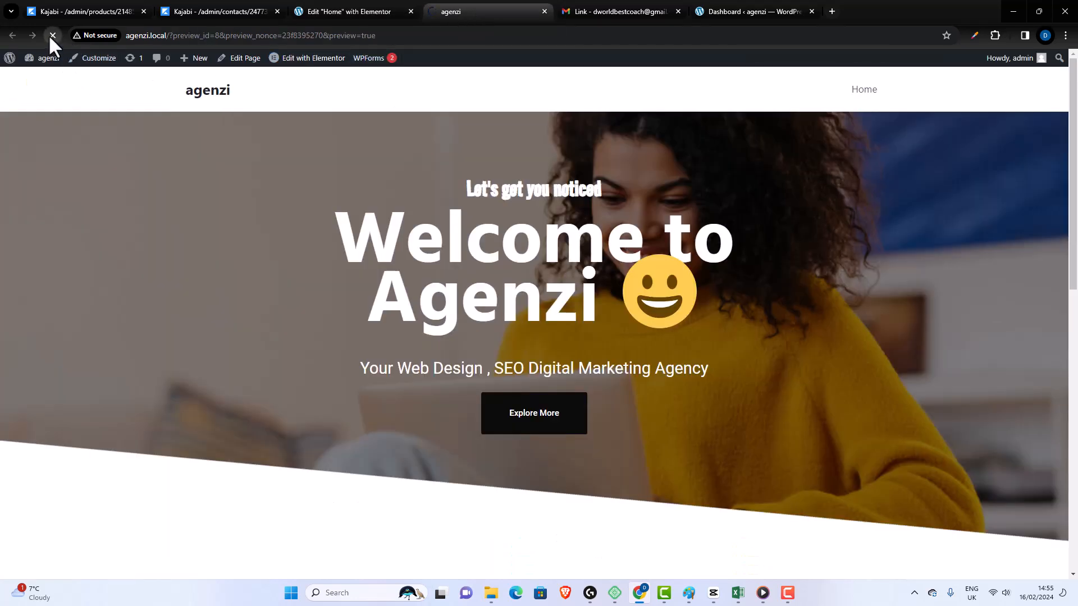
{"action": "scroll", "coordinate": [851, 184], "scroll_direction": "down", "scroll_amount": 1}
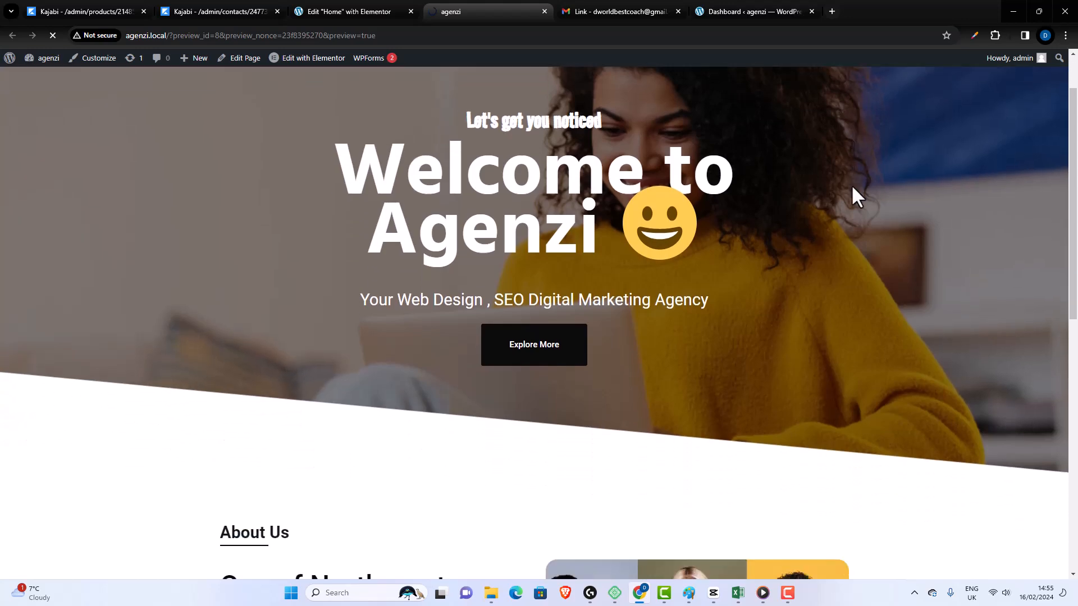
{"action": "scroll", "coordinate": [850, 184], "scroll_direction": "down", "scroll_amount": 1}
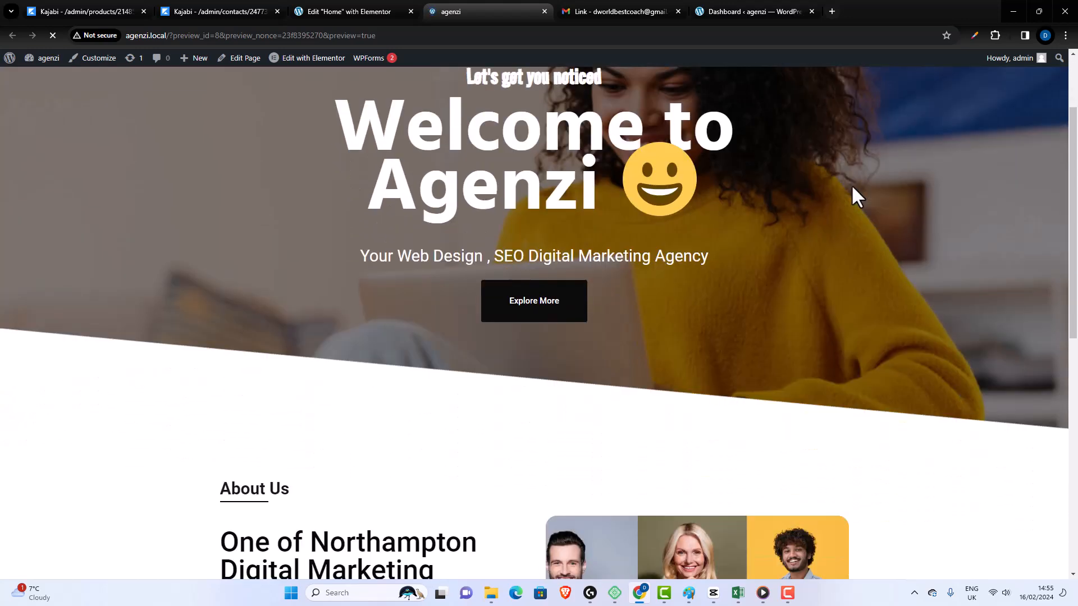
{"action": "scroll", "coordinate": [851, 187], "scroll_direction": "down", "scroll_amount": 5}
{"action": "scroll", "coordinate": [852, 189], "scroll_direction": "down", "scroll_amount": 3}
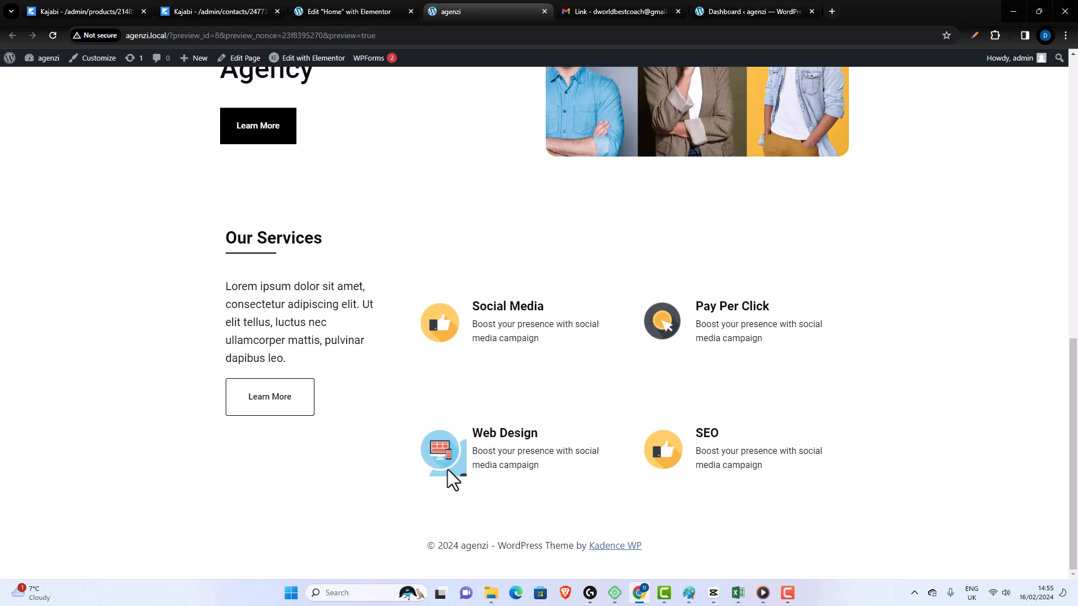
{"action": "scroll", "coordinate": [600, 451], "scroll_direction": "up", "scroll_amount": 5}
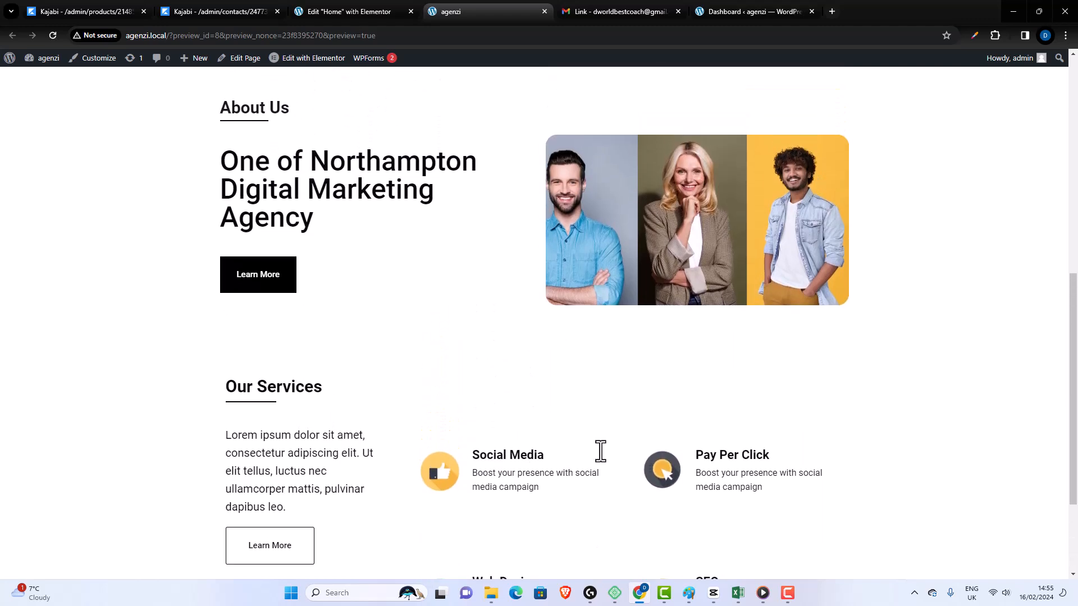
{"action": "scroll", "coordinate": [598, 455], "scroll_direction": "up", "scroll_amount": 5}
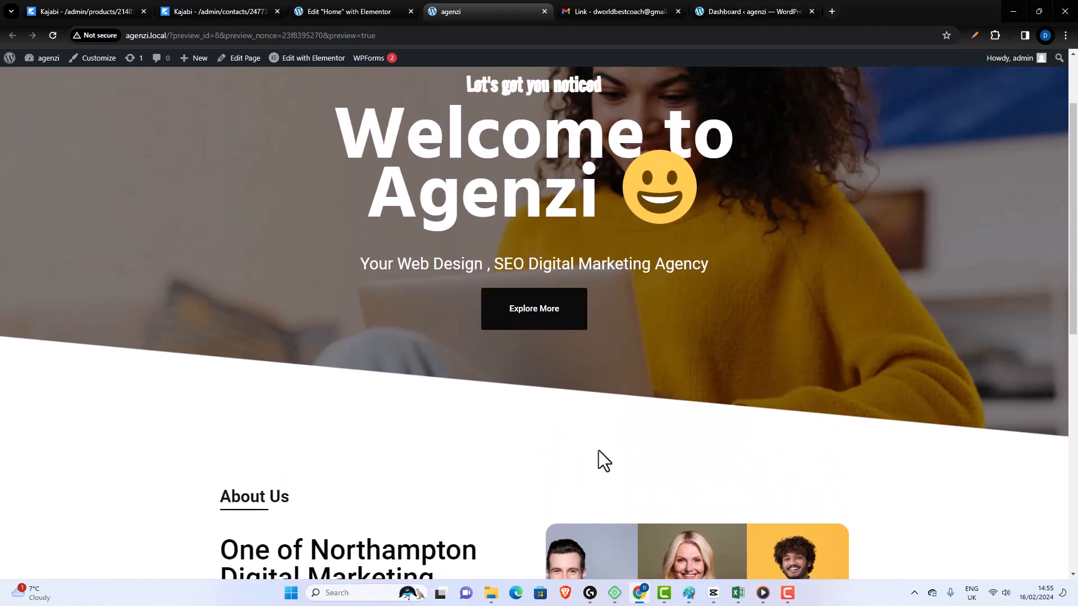
{"action": "scroll", "coordinate": [600, 449], "scroll_direction": "down", "scroll_amount": 3}
{"action": "scroll", "coordinate": [600, 443], "scroll_direction": "down", "scroll_amount": 6}
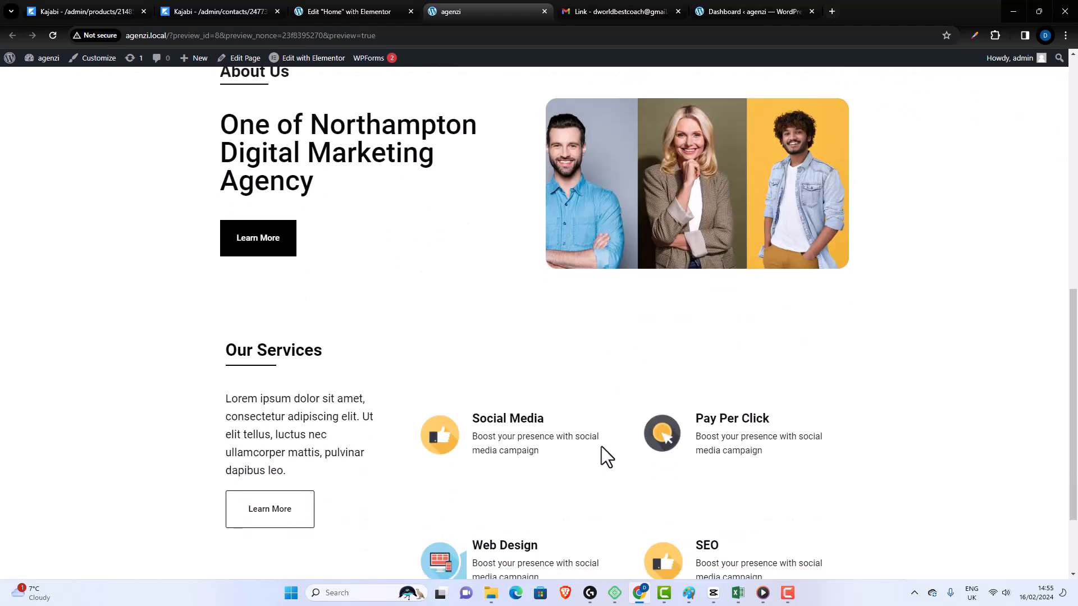
{"action": "scroll", "coordinate": [601, 446], "scroll_direction": "down", "scroll_amount": 1}
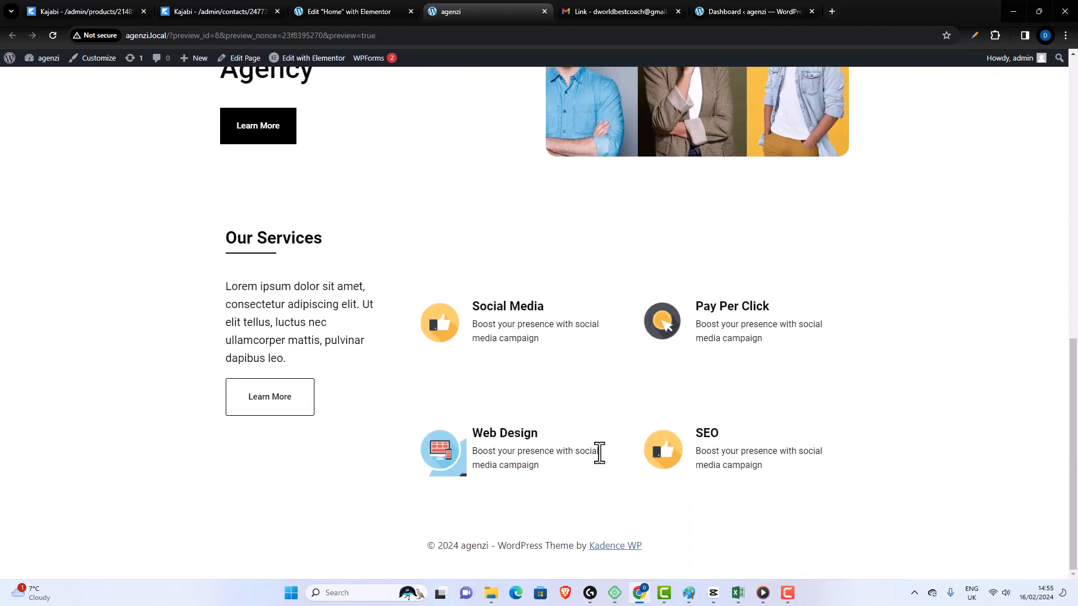